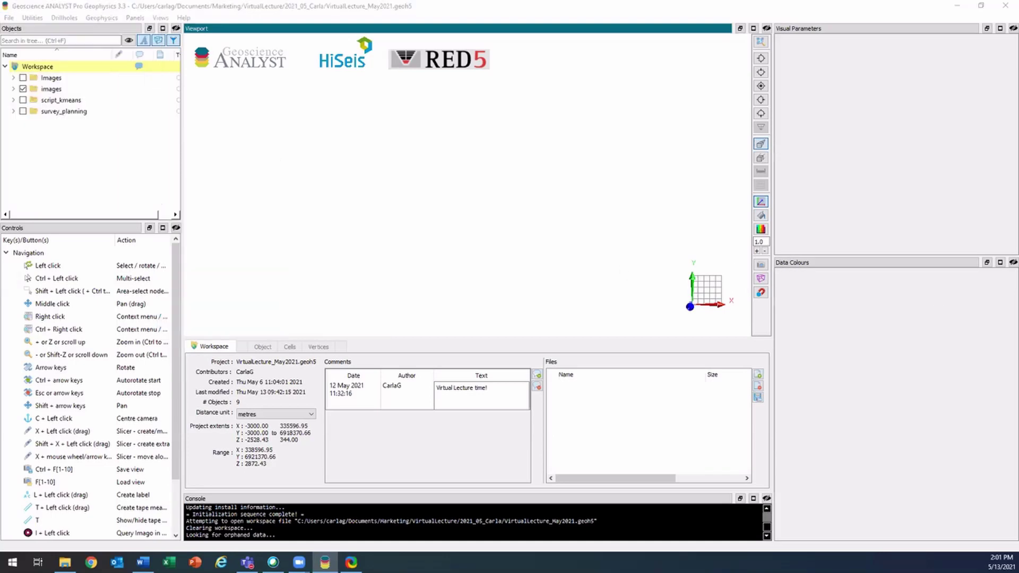
- Import DARLOT-PSTM7p5_190828HDnsBoostDEPTH.sgy as a SEG-Y 3D file, using 3D Poststack data (189 & 193), Source (73 & 77) and Depth
{"action": "left_click", "coordinate": [891, 386]}
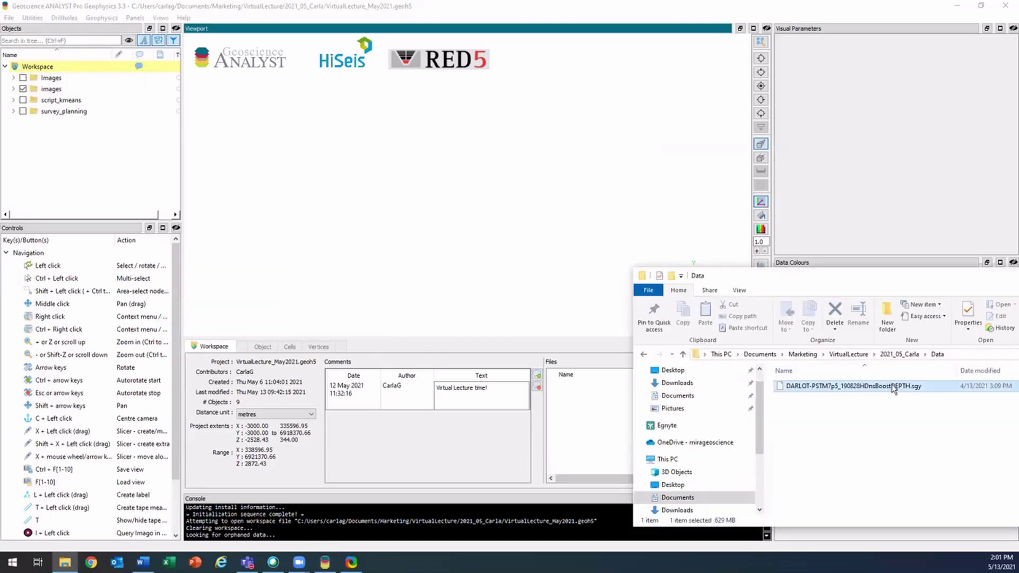
{"action": "left_click_drag", "start_coordinate": [921, 393], "coordinate": [658, 218]}
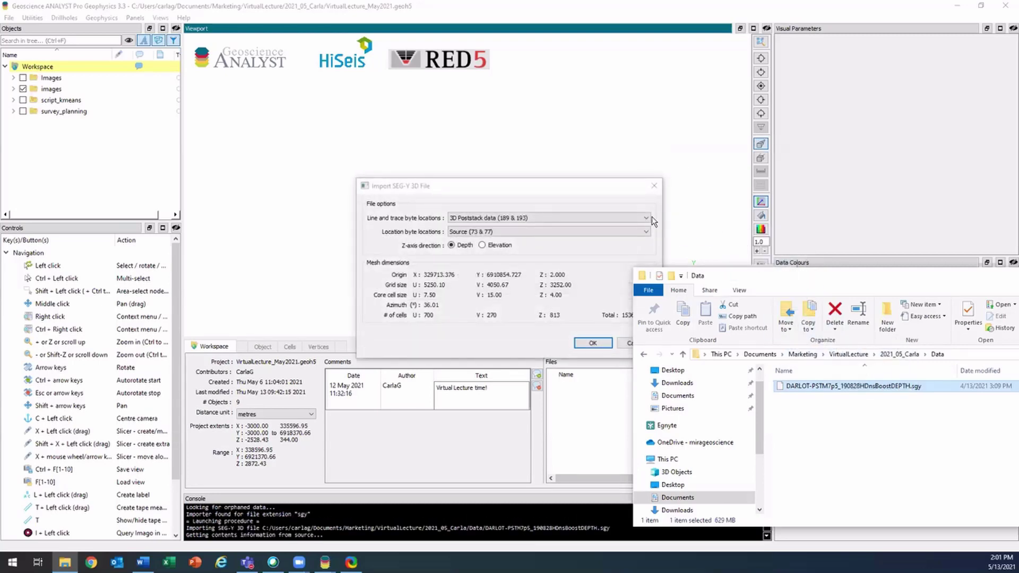
{"action": "left_click", "coordinate": [572, 195]}
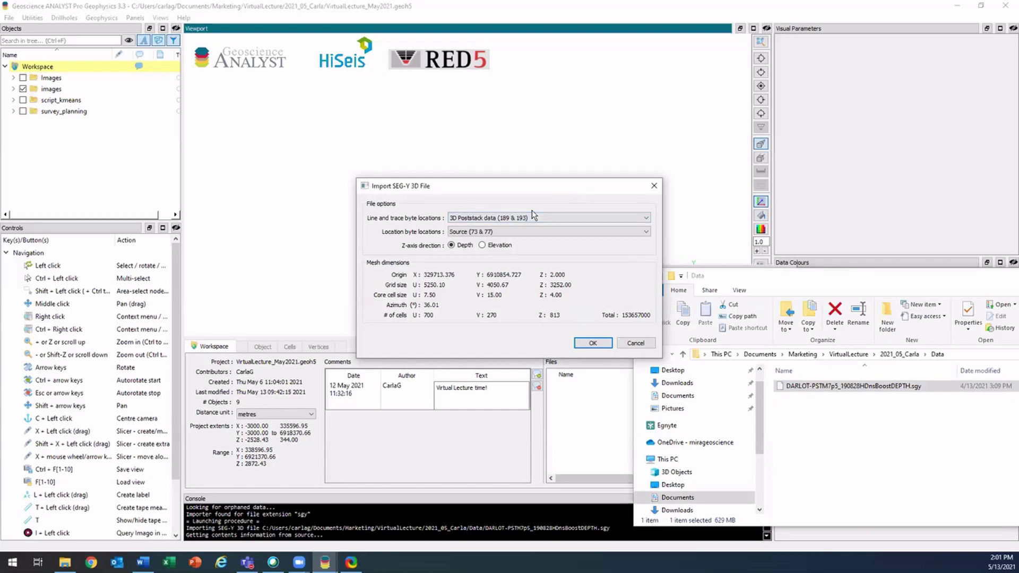
{"action": "left_click", "coordinate": [509, 218]}
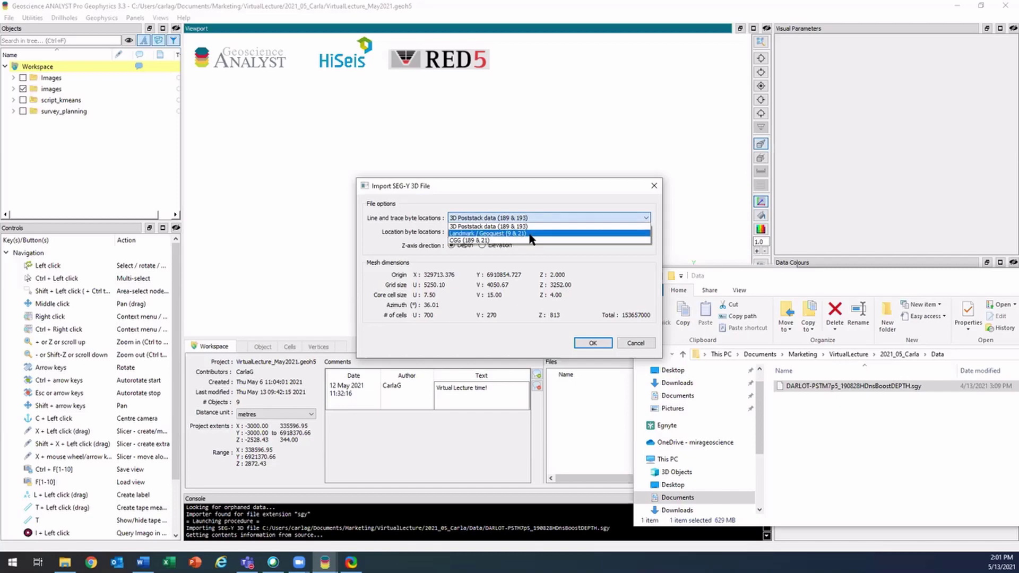
{"action": "left_click", "coordinate": [407, 229]}
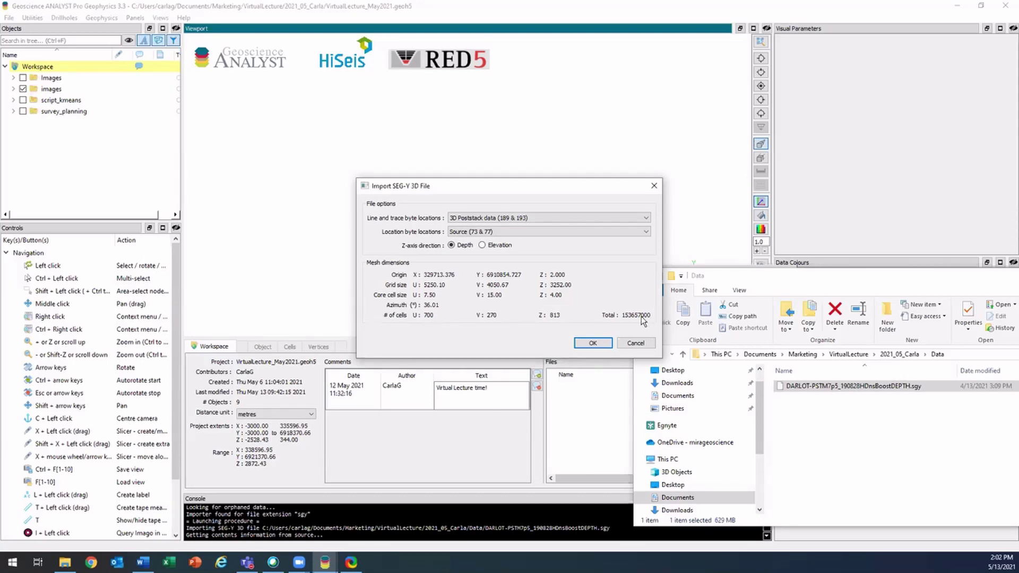
{"action": "left_click", "coordinate": [593, 343]}
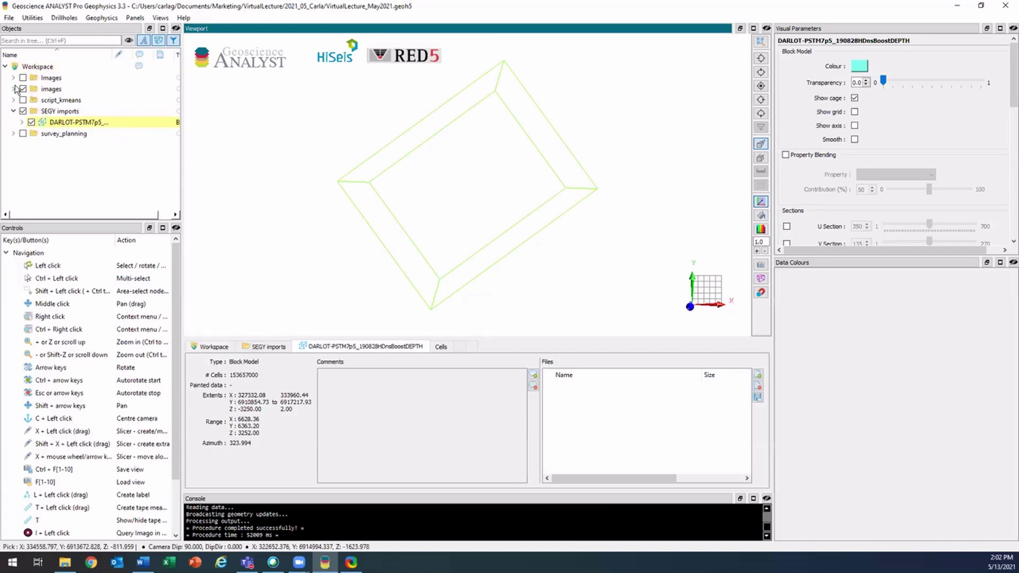
- Display the U, V and Z sections of the imported seismic block model
{"action": "left_click_drag", "start_coordinate": [410, 244], "coordinate": [414, 144]}
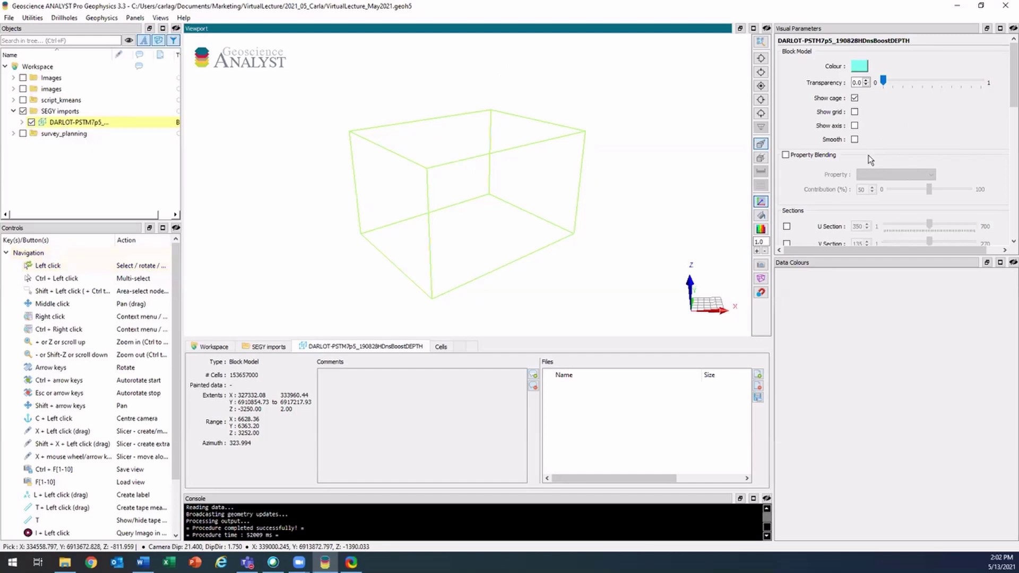
{"action": "scroll", "coordinate": [1013, 101], "scroll_direction": "down", "scroll_amount": 3}
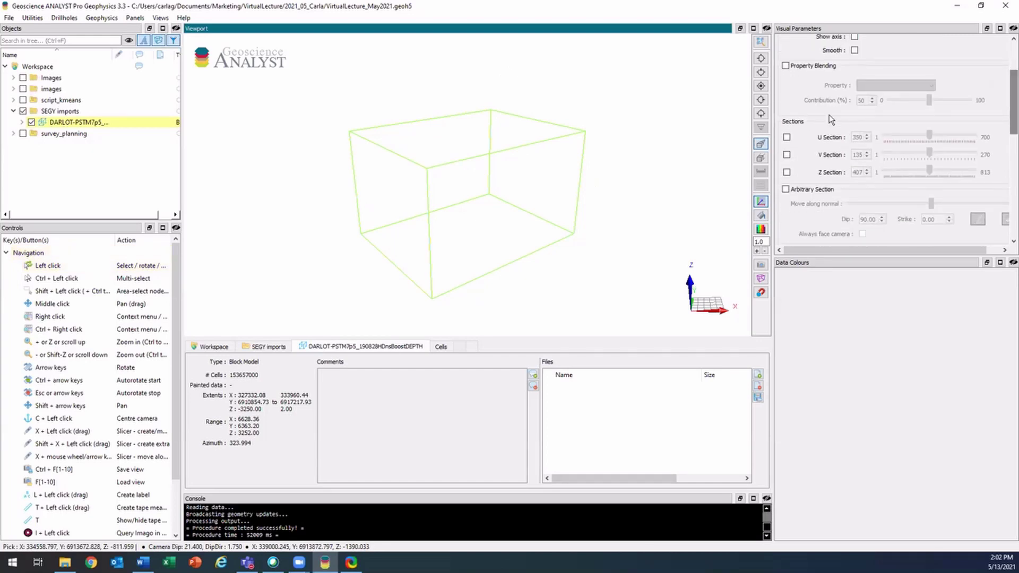
{"action": "left_click", "coordinate": [787, 137]}
{"action": "left_click", "coordinate": [787, 154]}
{"action": "left_click", "coordinate": [787, 172]}
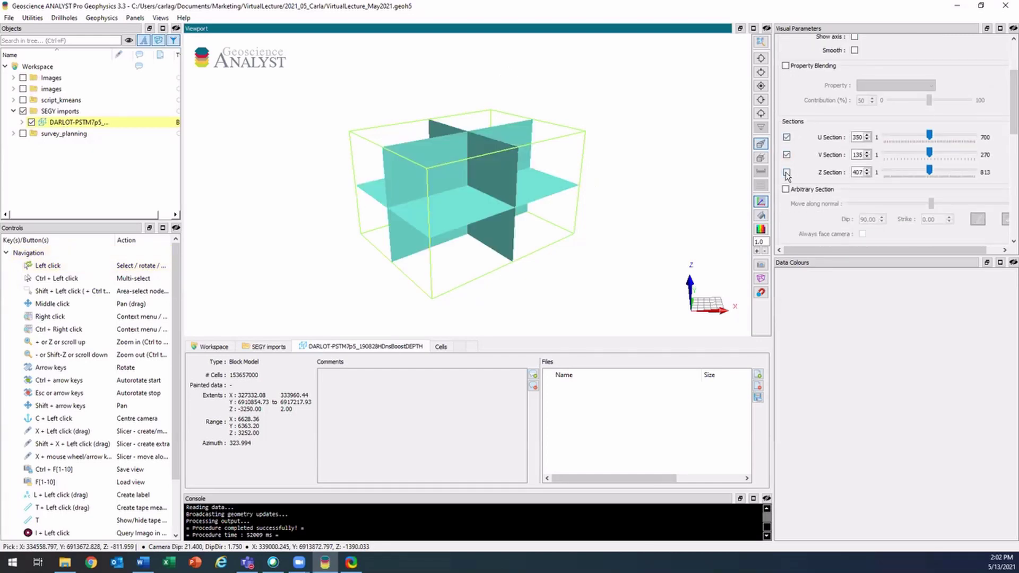
- Colour the seismic block model by its Amplitude data and widen the data colours area to see the full histogram
{"action": "left_click", "coordinate": [441, 346]}
{"action": "left_click", "coordinate": [427, 369]}
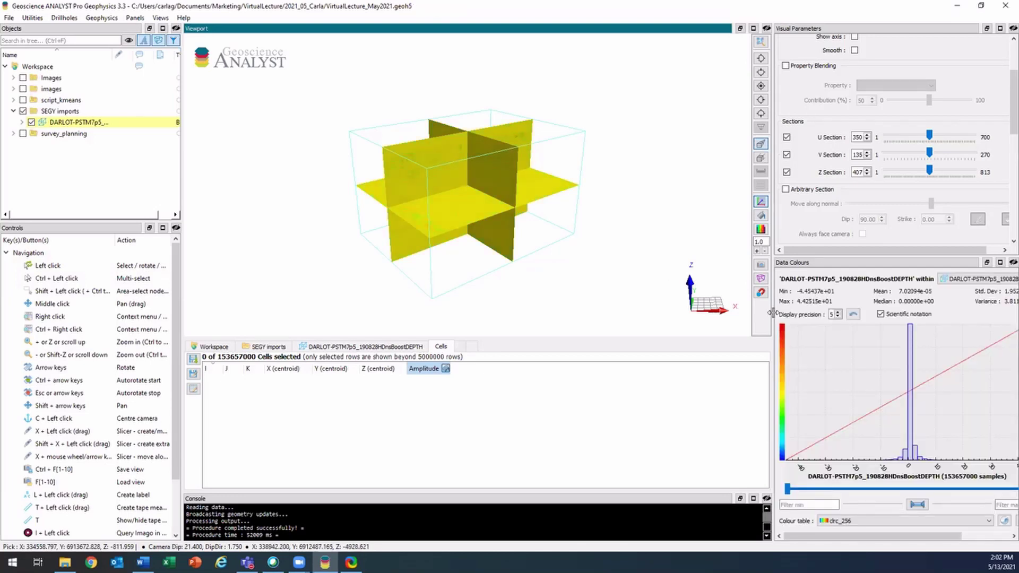
{"action": "left_click_drag", "start_coordinate": [773, 314], "coordinate": [707, 313]}
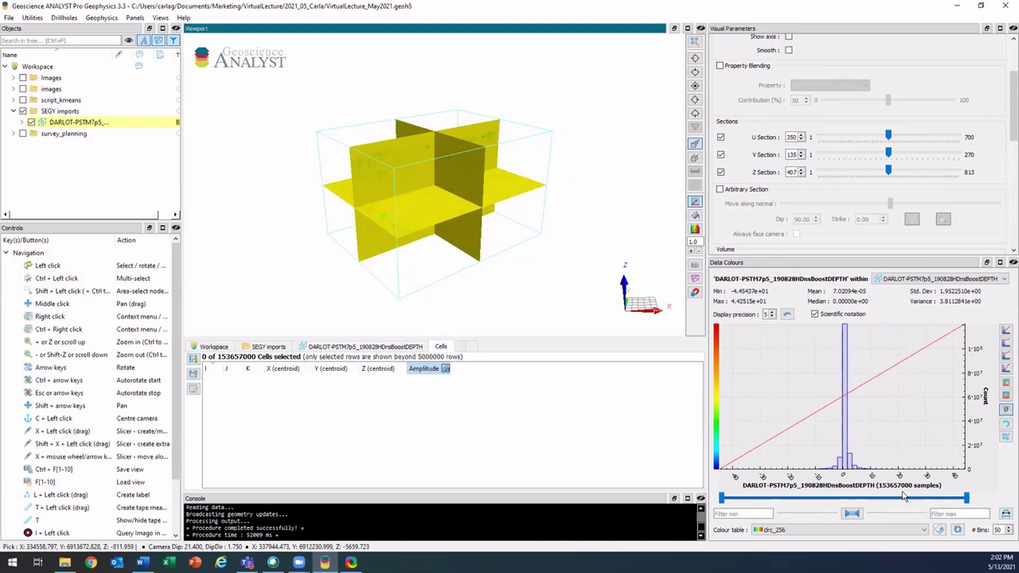
- Apply the flag colour table to the amplitudes with a linear mapping that trims the histogram by 2.50% at both ends
{"action": "left_click", "coordinate": [925, 529]}
{"action": "scroll", "coordinate": [828, 491], "scroll_direction": "down", "scroll_amount": 2}
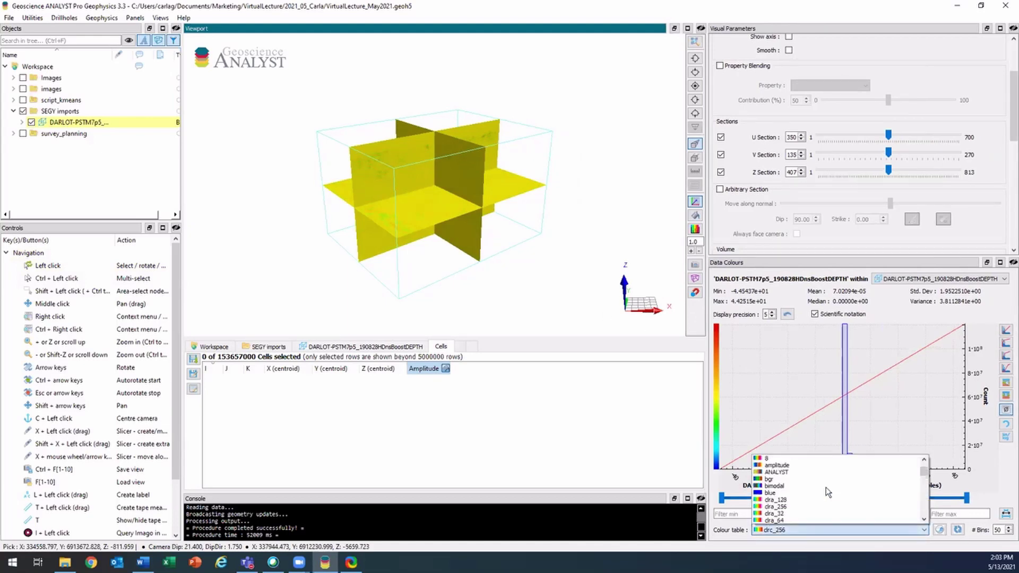
{"action": "scroll", "coordinate": [828, 492], "scroll_direction": "down", "scroll_amount": 3}
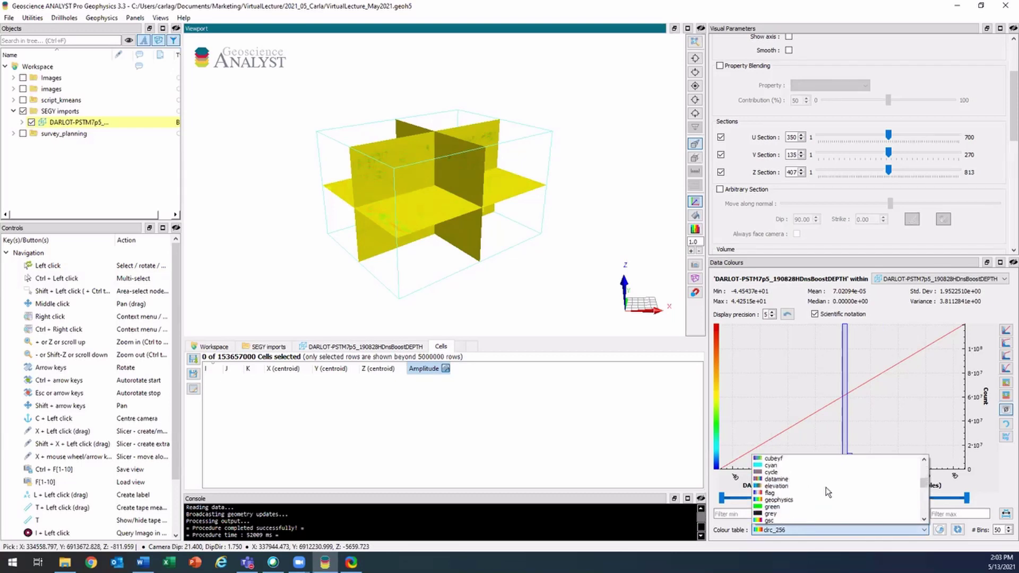
{"action": "left_click", "coordinate": [788, 492]}
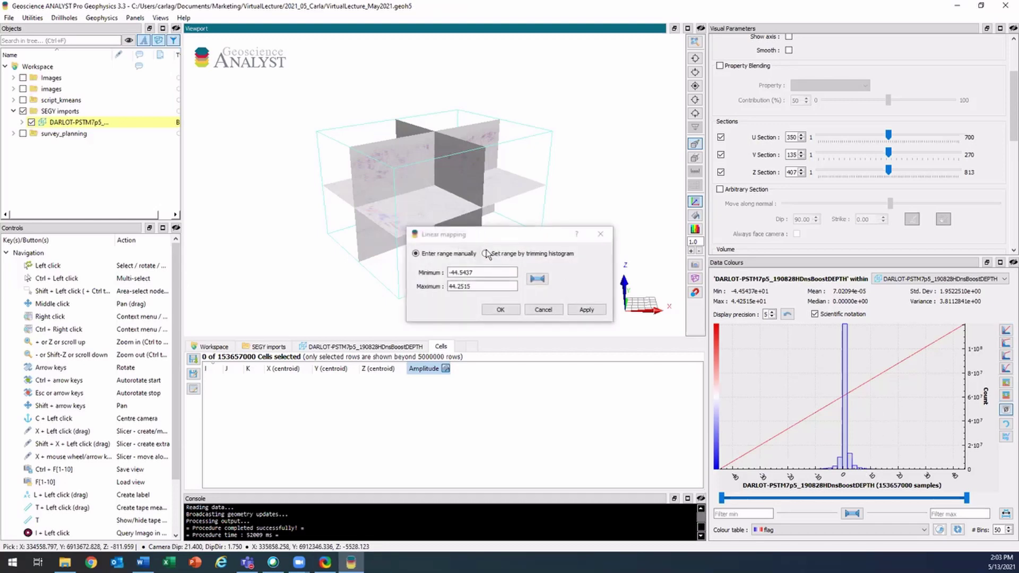
{"action": "left_click", "coordinate": [486, 254]}
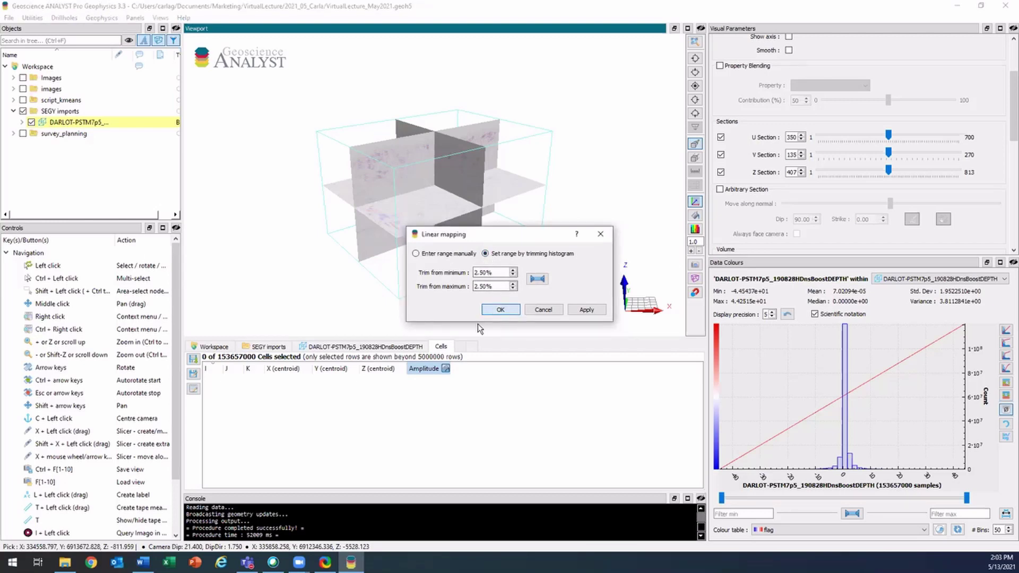
{"action": "left_click", "coordinate": [502, 309]}
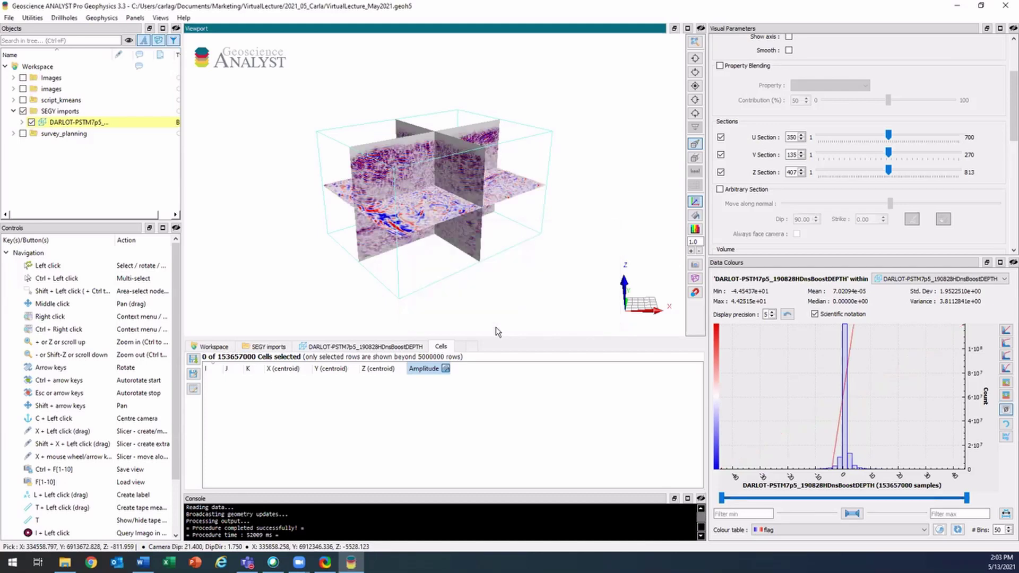
- Filter the displayed amplitudes to values above about 2.99, shift the range to about -41.85 to -0.59, and reset the filter
{"action": "scroll", "coordinate": [471, 235], "scroll_direction": "up", "scroll_amount": 5}
{"action": "middle_click_drag", "start_coordinate": [471, 236], "coordinate": [475, 247]}
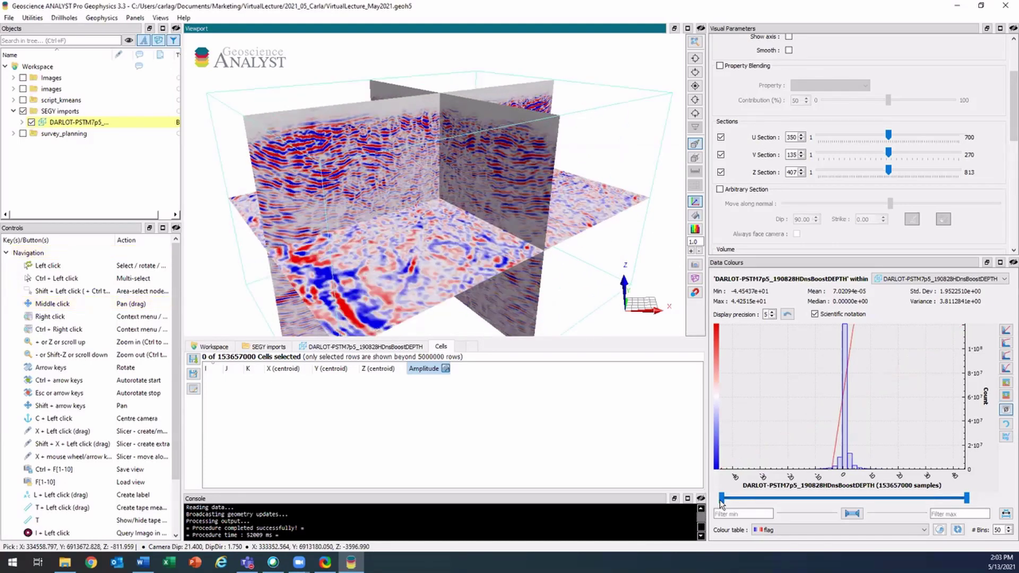
{"action": "left_click_drag", "start_coordinate": [721, 500], "coordinate": [853, 499]}
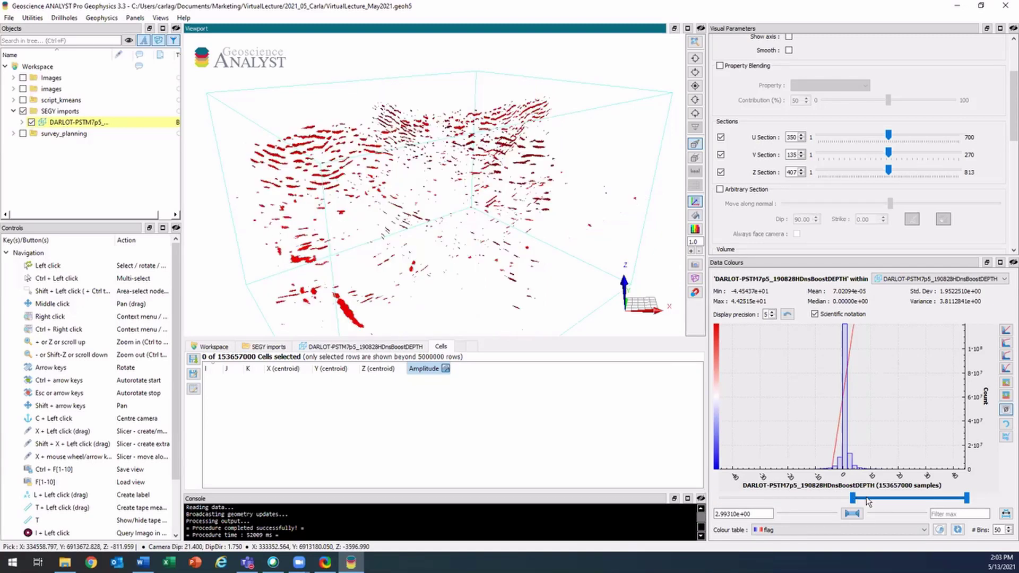
{"action": "left_click_drag", "start_coordinate": [868, 500], "coordinate": [745, 499]}
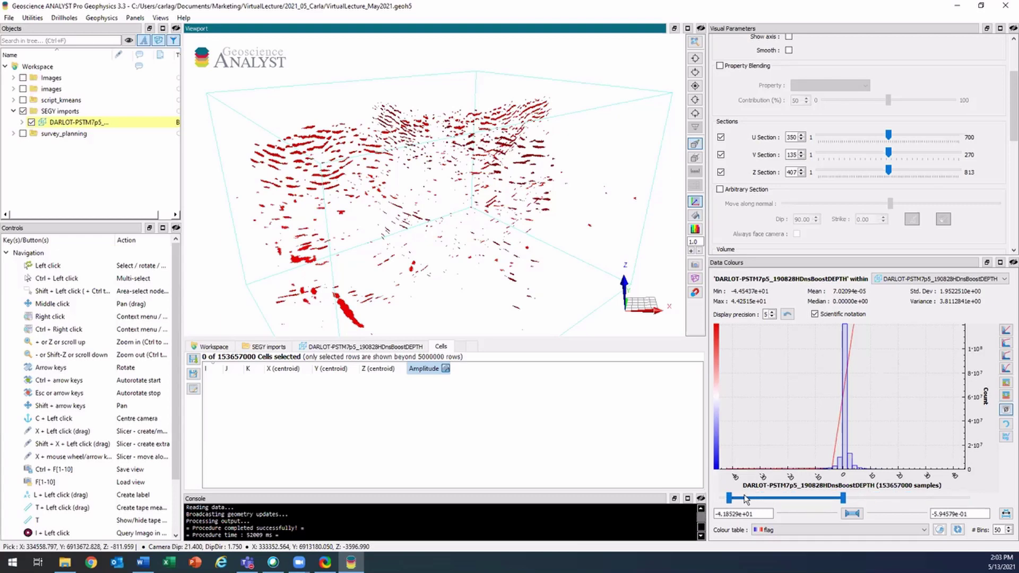
{"action": "left_click", "coordinate": [1006, 514]}
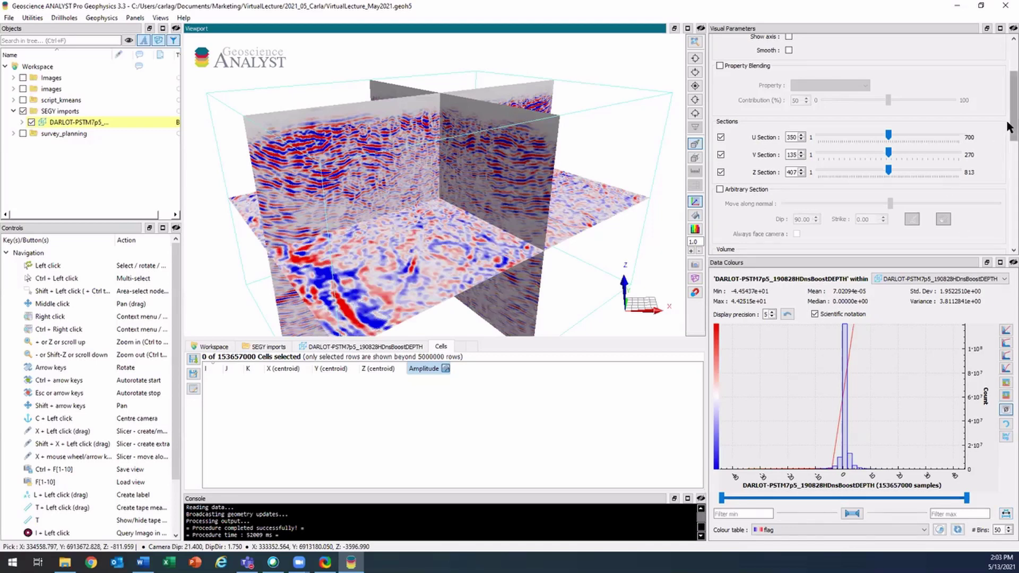
- Turn on smoothing for the seismic block model and move the U section to 329 and the V section to 138
{"action": "left_click_drag", "start_coordinate": [1009, 126], "coordinate": [1009, 99]}
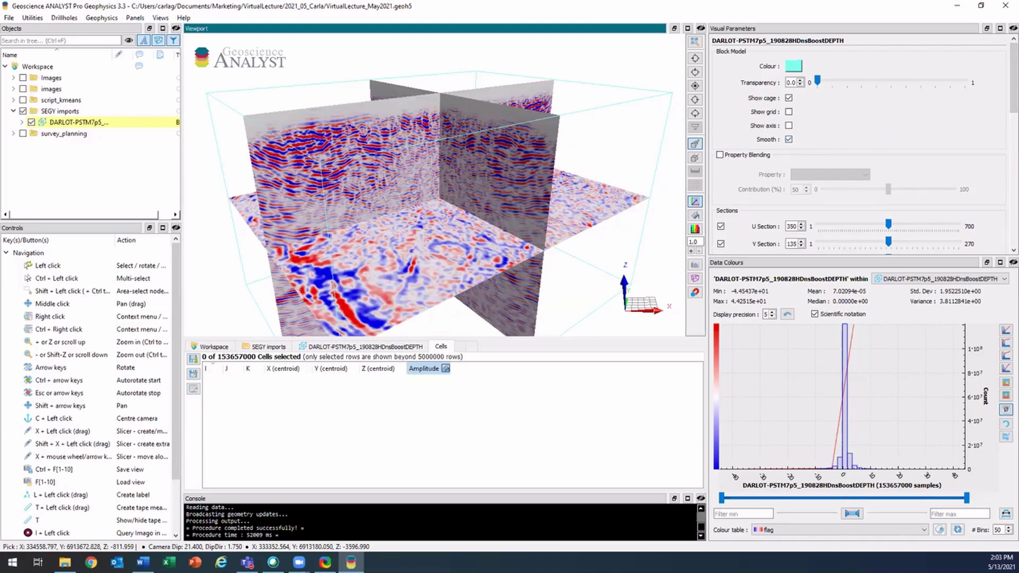
{"action": "left_click_drag", "start_coordinate": [1008, 102], "coordinate": [1009, 118]}
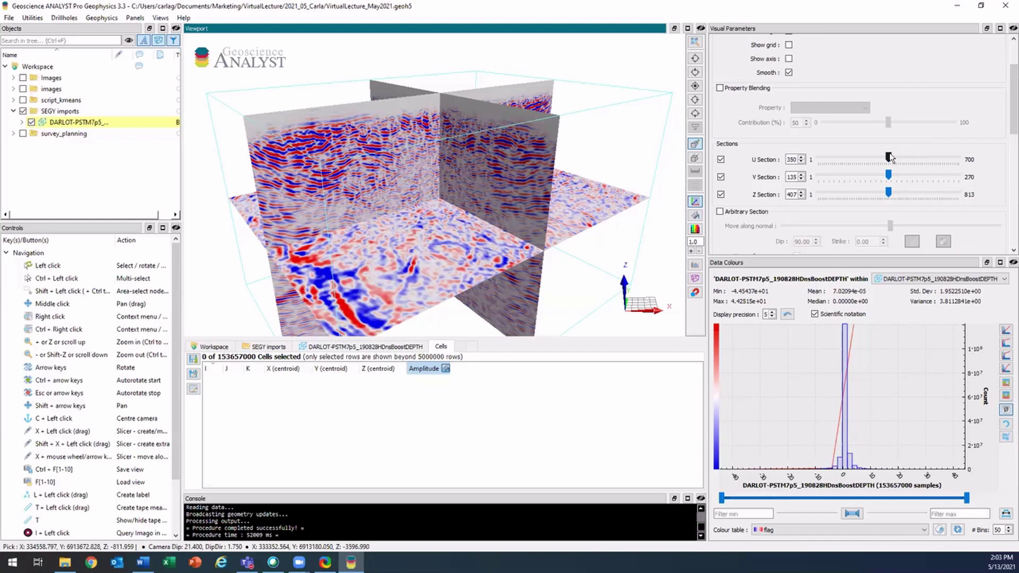
{"action": "scroll", "coordinate": [890, 159], "scroll_direction": "up", "scroll_amount": 9}
{"action": "scroll", "coordinate": [890, 159], "scroll_direction": "down", "scroll_amount": 16}
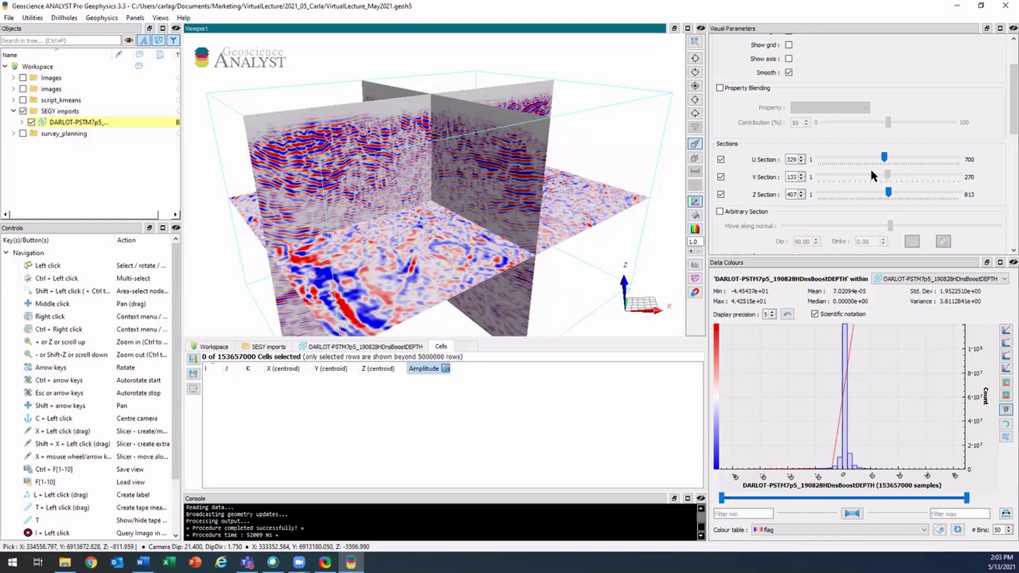
{"action": "scroll", "coordinate": [865, 173], "scroll_direction": "down", "scroll_amount": 16}
{"action": "scroll", "coordinate": [883, 171], "scroll_direction": "up", "scroll_amount": 17}
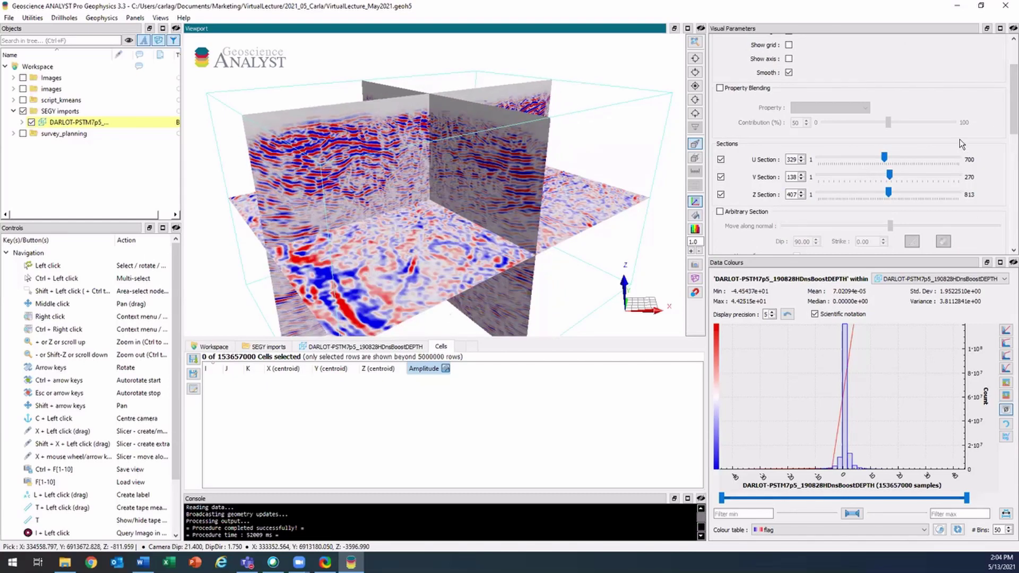
{"action": "left_click_drag", "start_coordinate": [1008, 122], "coordinate": [1009, 159]}
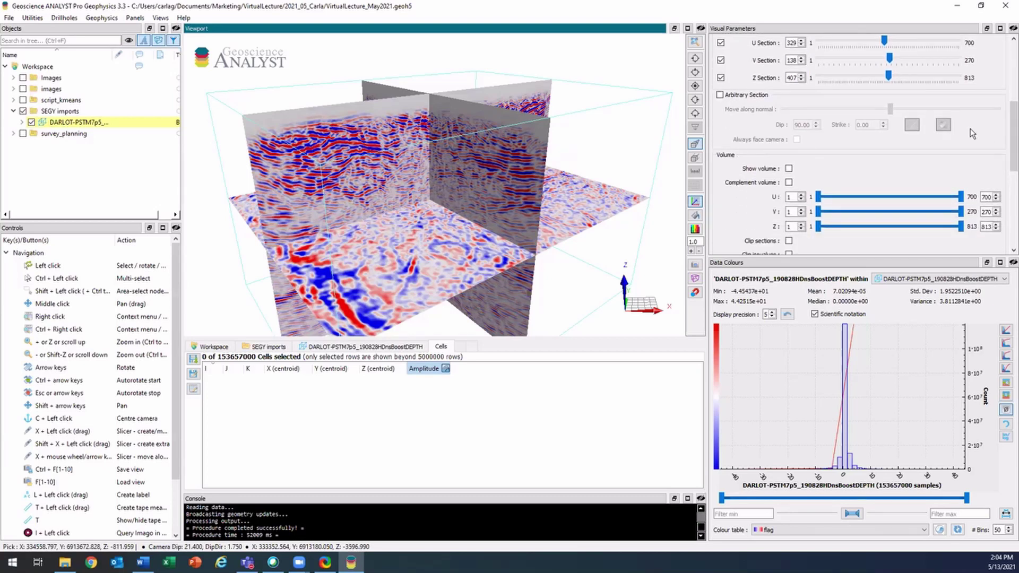
{"action": "left_click_drag", "start_coordinate": [1010, 142], "coordinate": [1010, 193]}
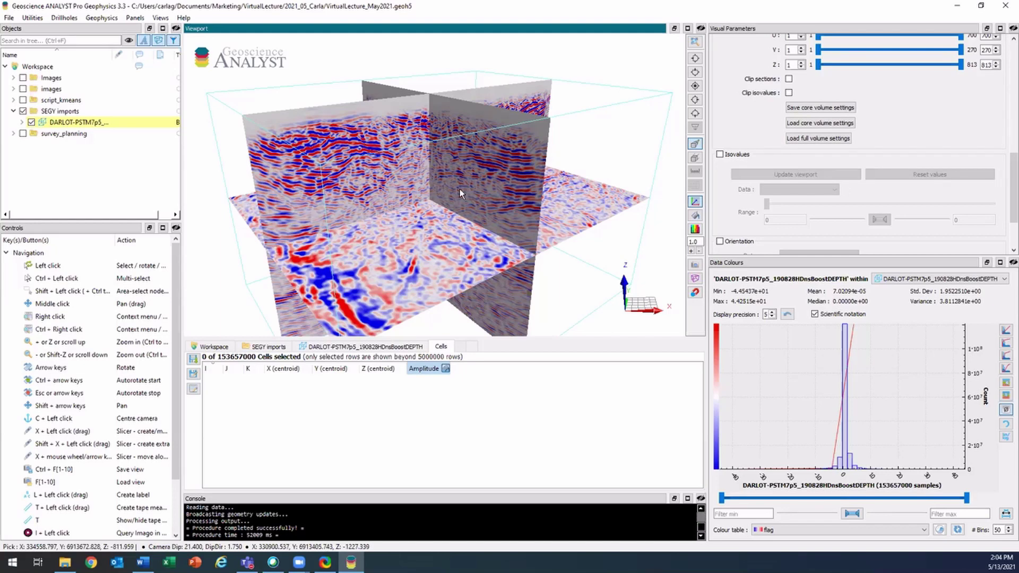
{"action": "scroll", "coordinate": [460, 192], "scroll_direction": "down", "scroll_amount": 2}
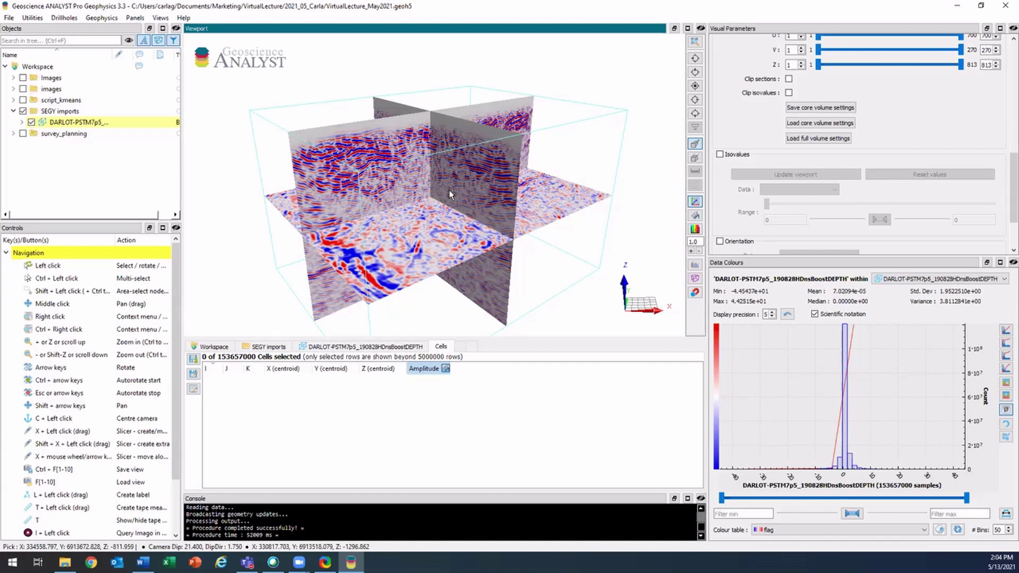
- Hide the seismic block model and show the survey_planning surfaces, framed in a side view from below the topography
{"action": "left_click", "coordinate": [32, 122]}
{"action": "left_click", "coordinate": [23, 133]}
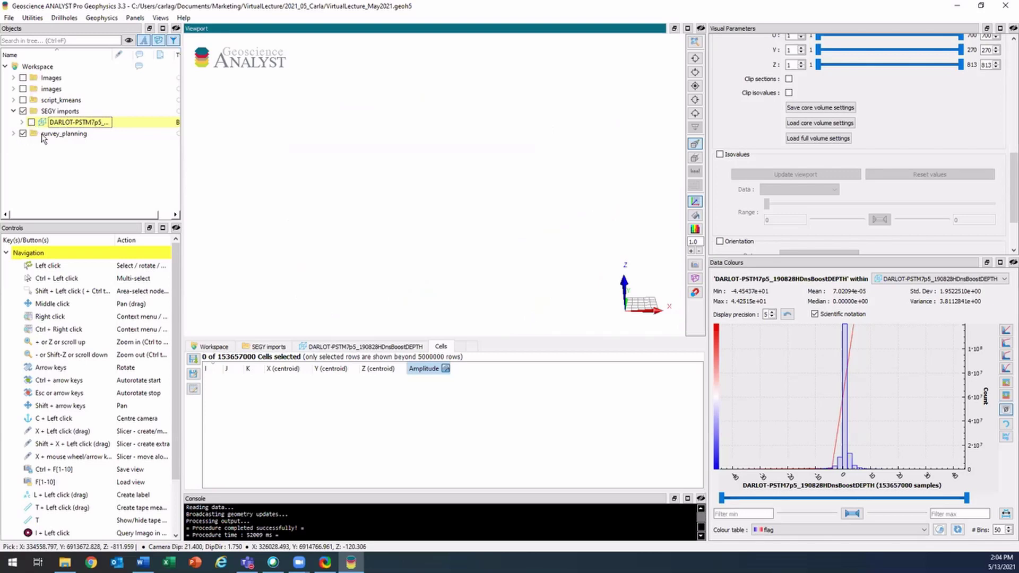
{"action": "left_click", "coordinate": [42, 135]}
{"action": "right_click", "coordinate": [43, 136]}
{"action": "key", "text": "Escape"}
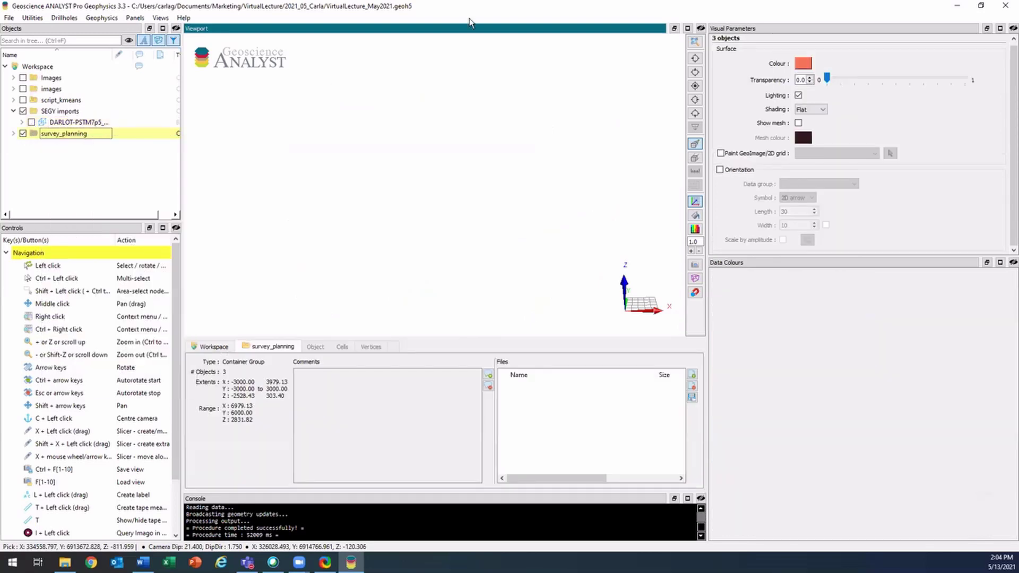
{"action": "left_click", "coordinate": [700, 47]}
{"action": "left_click_drag", "start_coordinate": [603, 107], "coordinate": [255, 173]}
{"action": "middle_click_drag", "start_coordinate": [364, 194], "coordinate": [396, 182]}
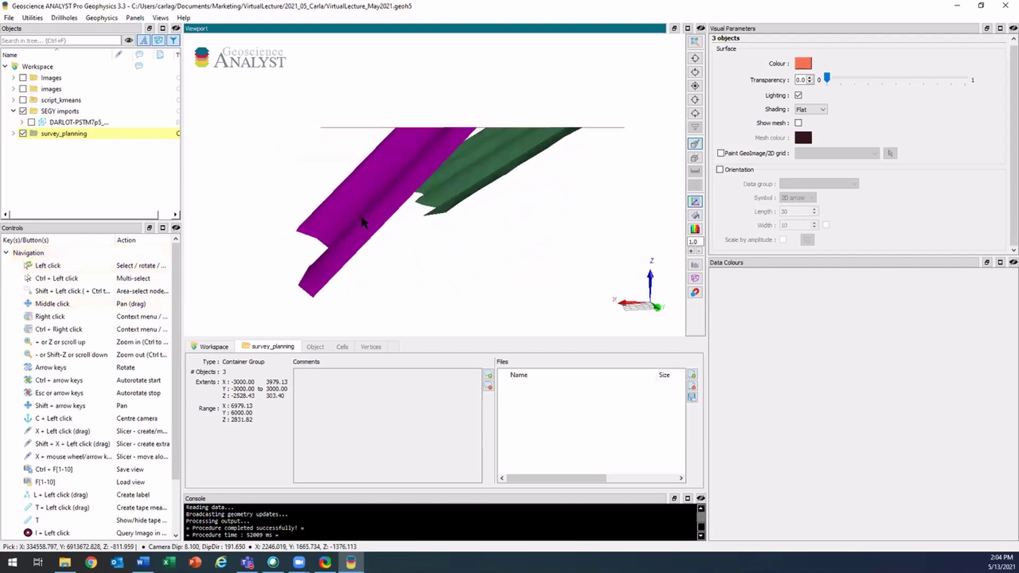
- Open the Survey Designer with the full settings for a new seismic reflection survey in view
{"action": "left_click", "coordinate": [142, 18]}
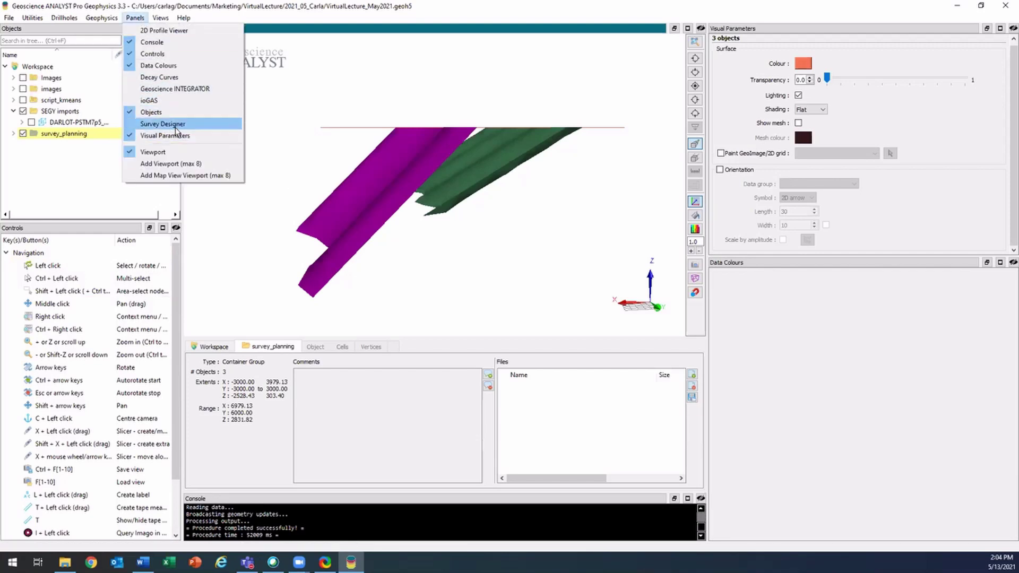
{"action": "left_click", "coordinate": [202, 128]}
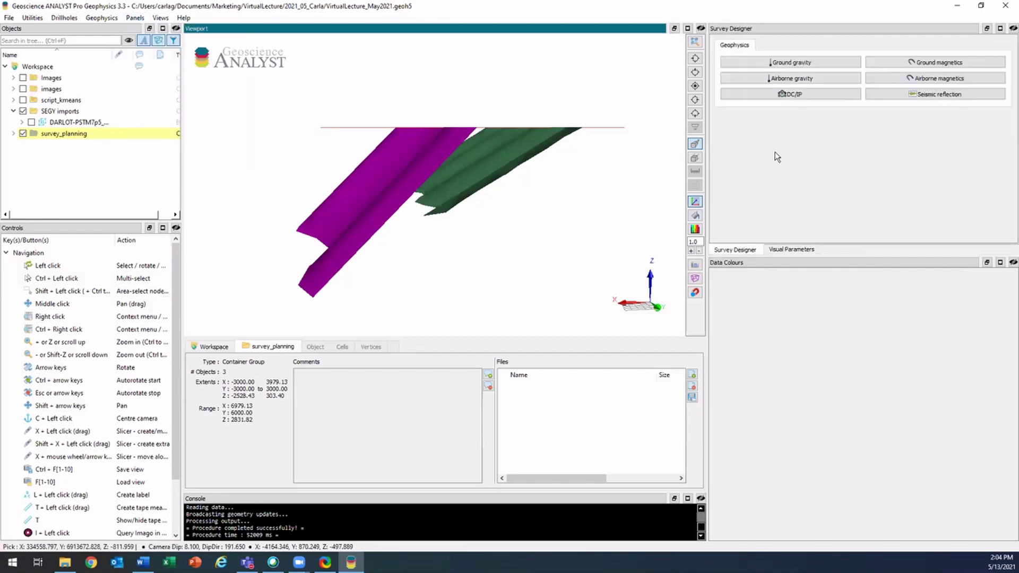
{"action": "left_click", "coordinate": [973, 97]}
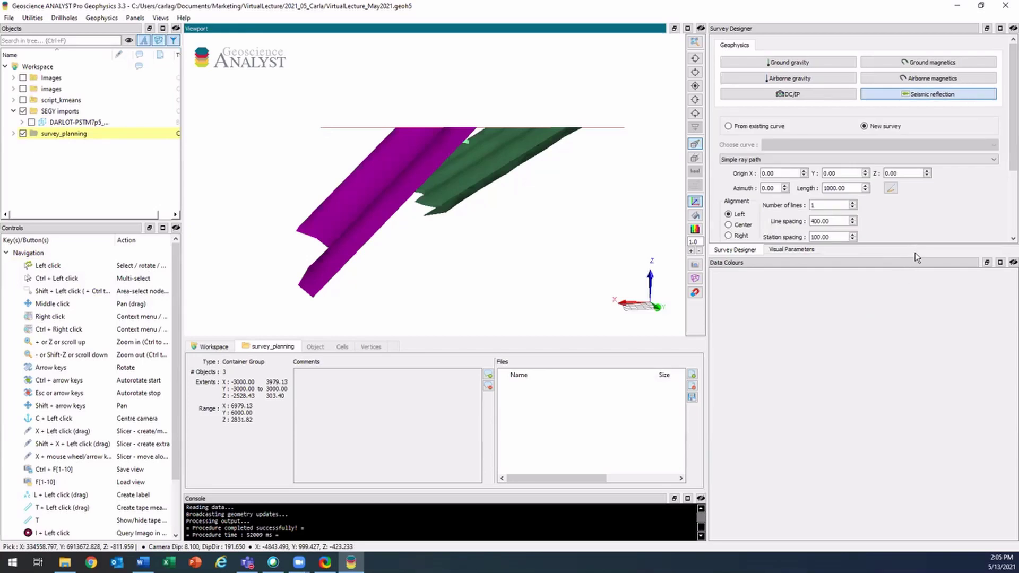
{"action": "left_click_drag", "start_coordinate": [915, 256], "coordinate": [916, 370]}
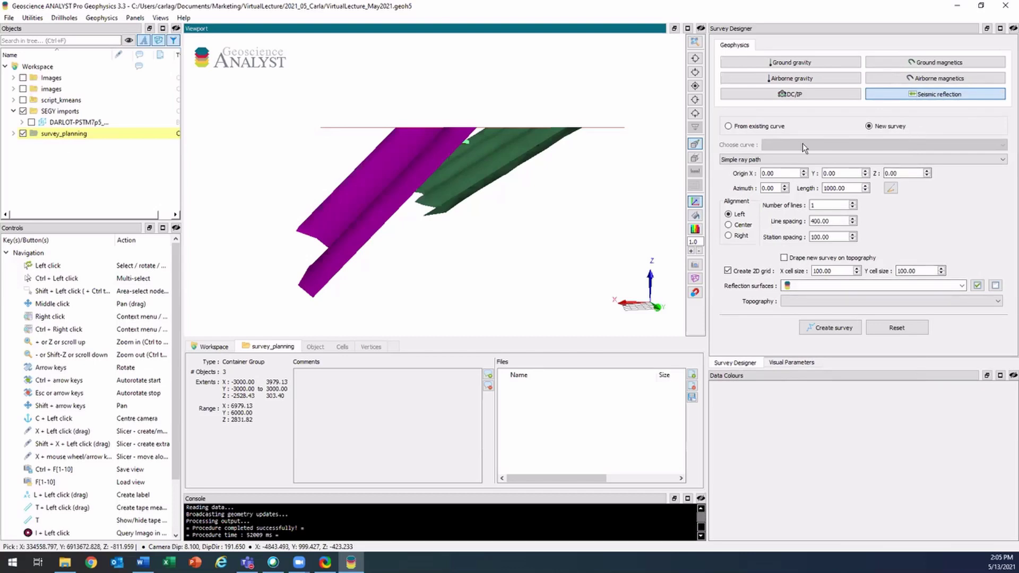
- Draw a survey line about 5800 long at azimuth 90 across the middle of the topography
{"action": "left_click", "coordinate": [893, 188]}
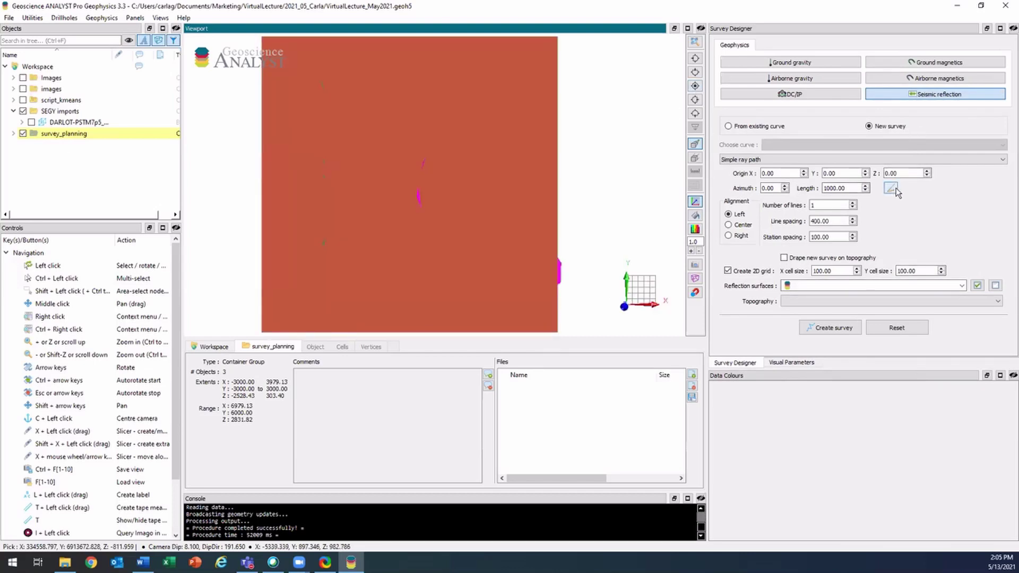
{"action": "left_click_drag", "start_coordinate": [266, 180], "coordinate": [551, 181]}
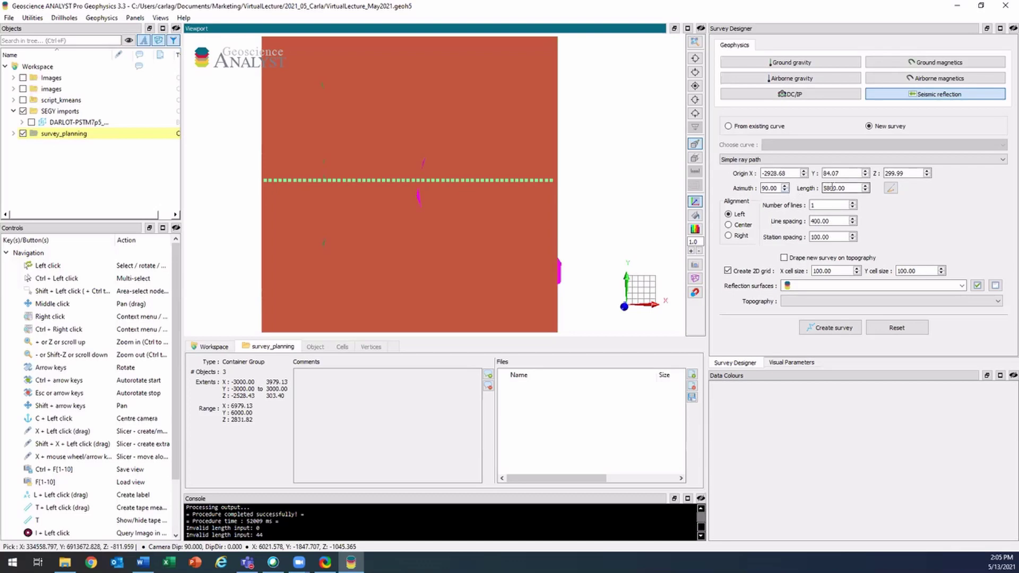
- Try two survey lines and return the number of lines to 1
{"action": "left_click", "coordinate": [853, 202]}
{"action": "left_click", "coordinate": [852, 203]}
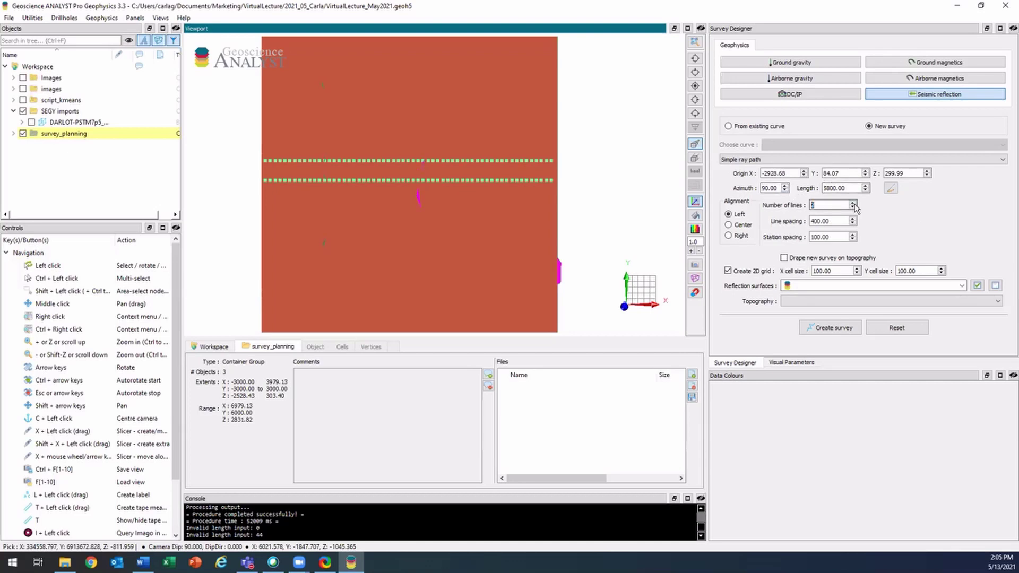
{"action": "left_click", "coordinate": [852, 208]}
{"action": "left_click", "coordinate": [852, 208]}
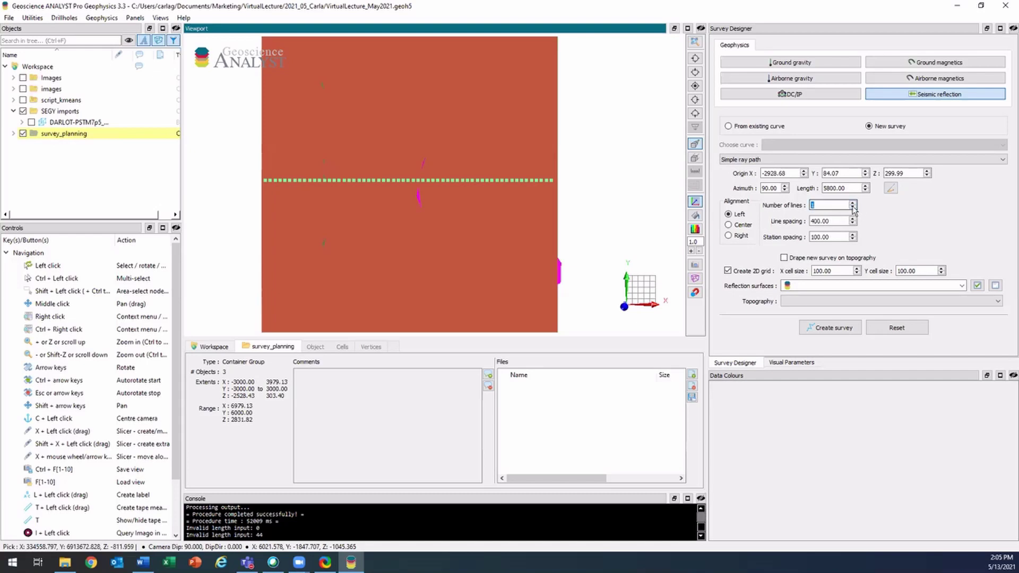
- Set the station spacing to 200 and drape the new survey on topography
{"action": "key", "text": "Tab"}
{"action": "key", "text": "Tab"}
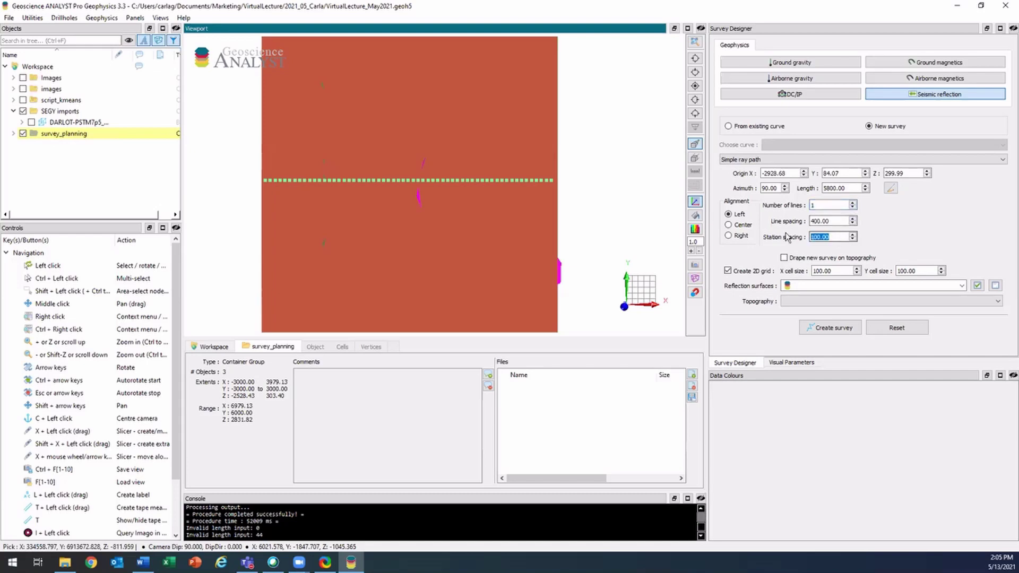
{"action": "type", "text": "200"}
{"action": "key", "text": "Return"}
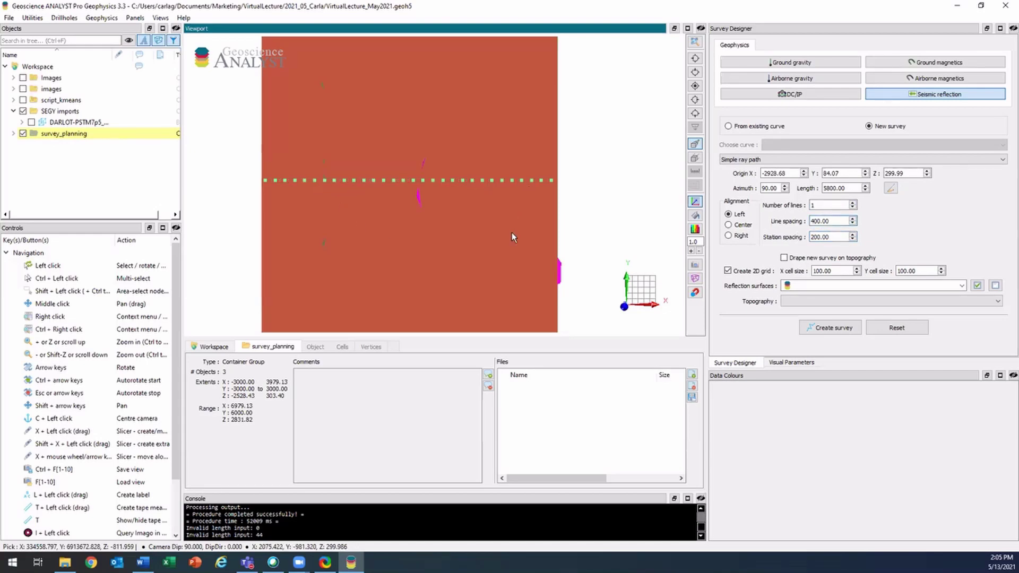
{"action": "left_click", "coordinate": [785, 259]}
- Choose Surface_1 and Surface_2 as the reflection surfaces for the survey
{"action": "left_click_drag", "start_coordinate": [538, 206], "coordinate": [515, 205]}
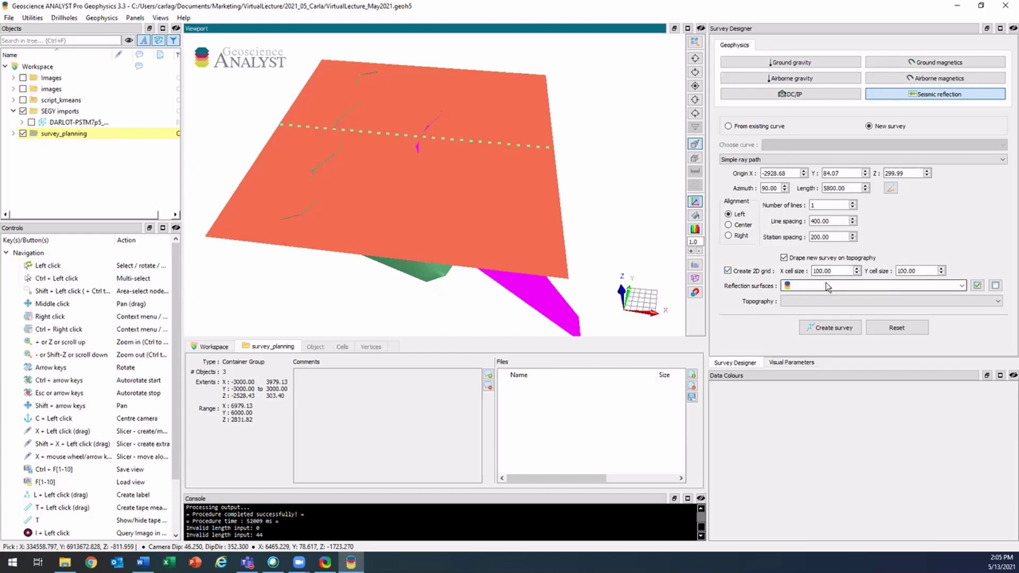
{"action": "left_click", "coordinate": [961, 286]}
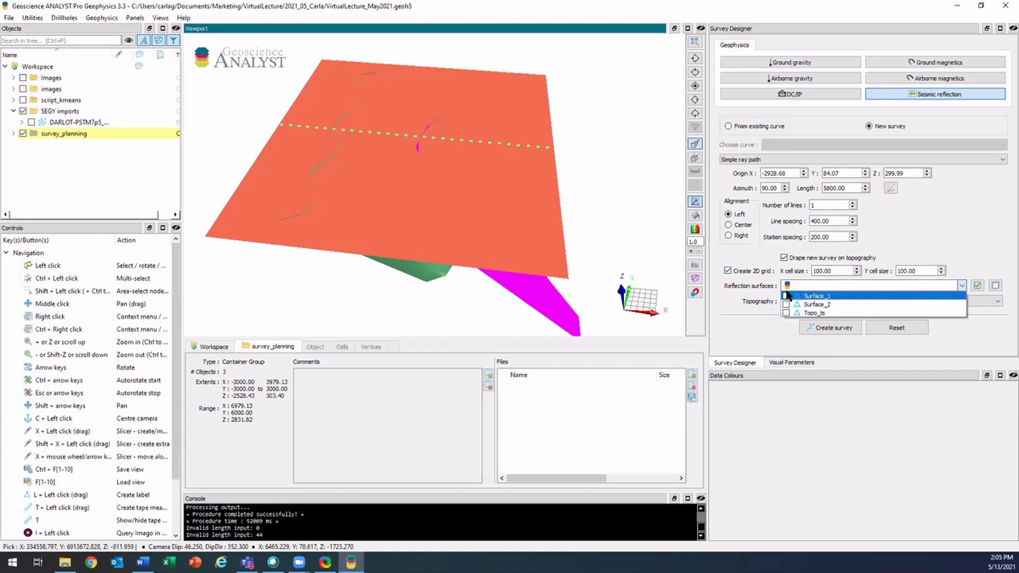
{"action": "left_click", "coordinate": [786, 296]}
{"action": "left_click", "coordinate": [787, 305]}
{"action": "left_click_drag", "start_coordinate": [528, 268], "coordinate": [385, 238]}
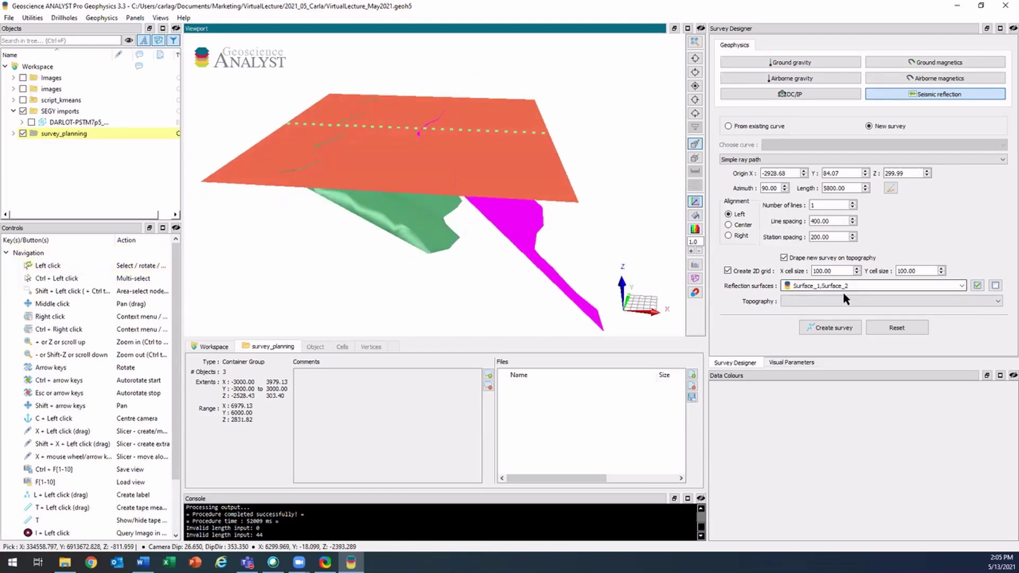
- Use Topo_ts as the survey's topography and create the survey with its simple ray paths
{"action": "left_click", "coordinate": [952, 309]}
{"action": "left_click", "coordinate": [814, 334]}
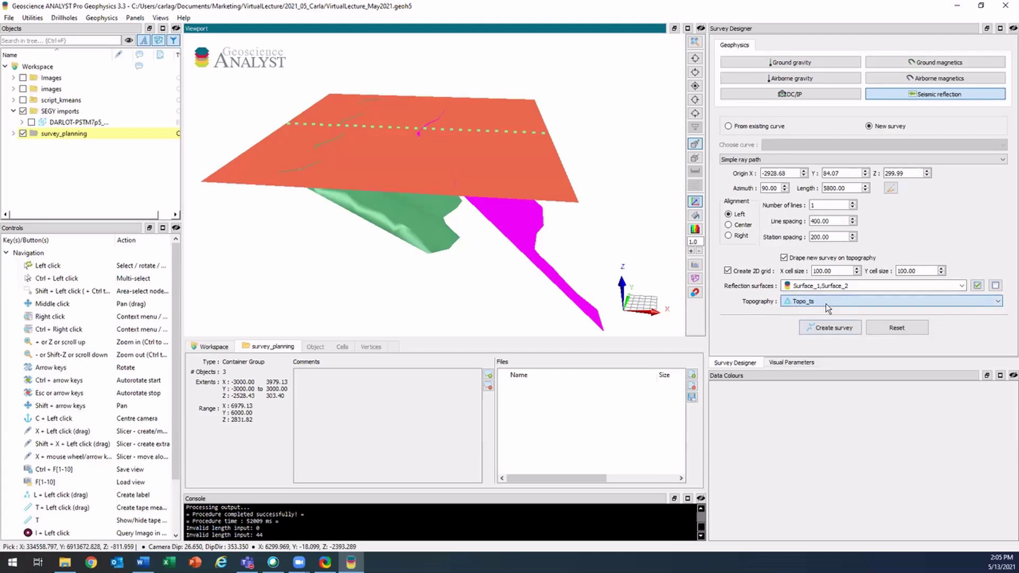
{"action": "left_click", "coordinate": [831, 330]}
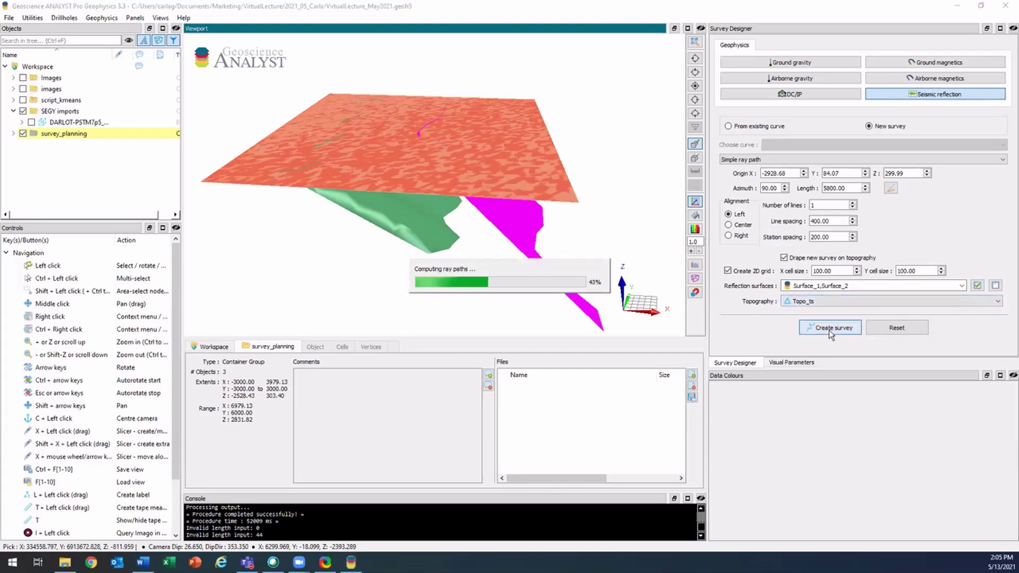
- Hide the Topo_ts surface and the simple ray path 2D grid, keeping the ray path curve and both reflection surfaces shown
{"action": "left_click", "coordinate": [13, 133]}
{"action": "left_click", "coordinate": [32, 167]}
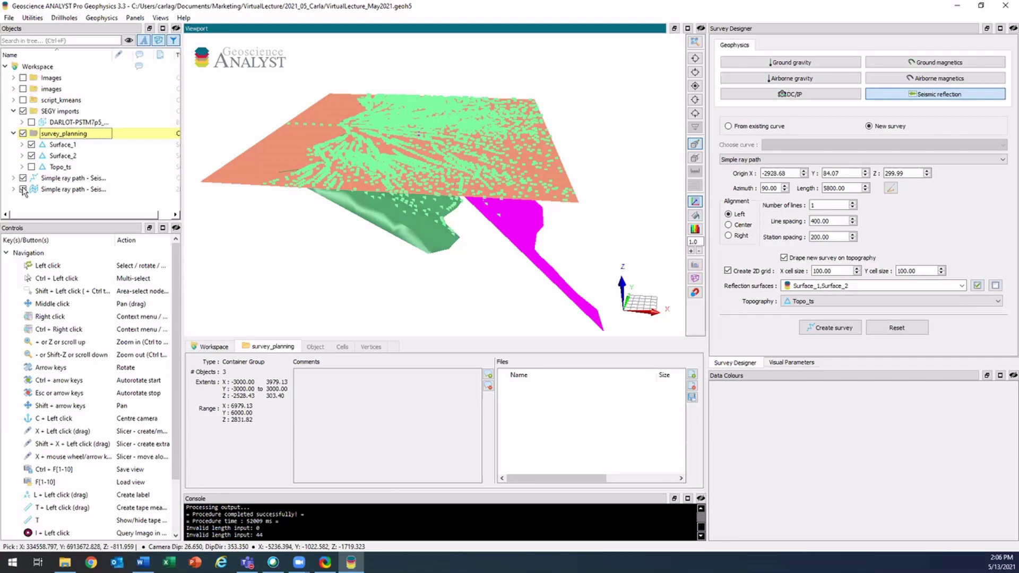
{"action": "left_click", "coordinate": [22, 190]}
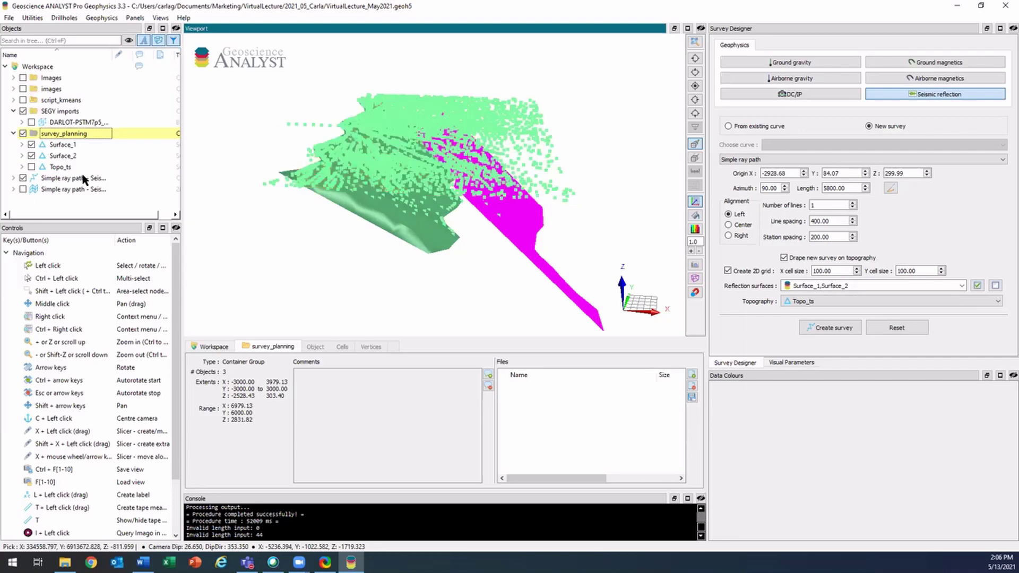
- Highlight segments 0 and 1 of the simple ray path curve to inspect individual rays in a side view
{"action": "left_click", "coordinate": [85, 179]}
{"action": "left_click_drag", "start_coordinate": [387, 197], "coordinate": [514, 200]}
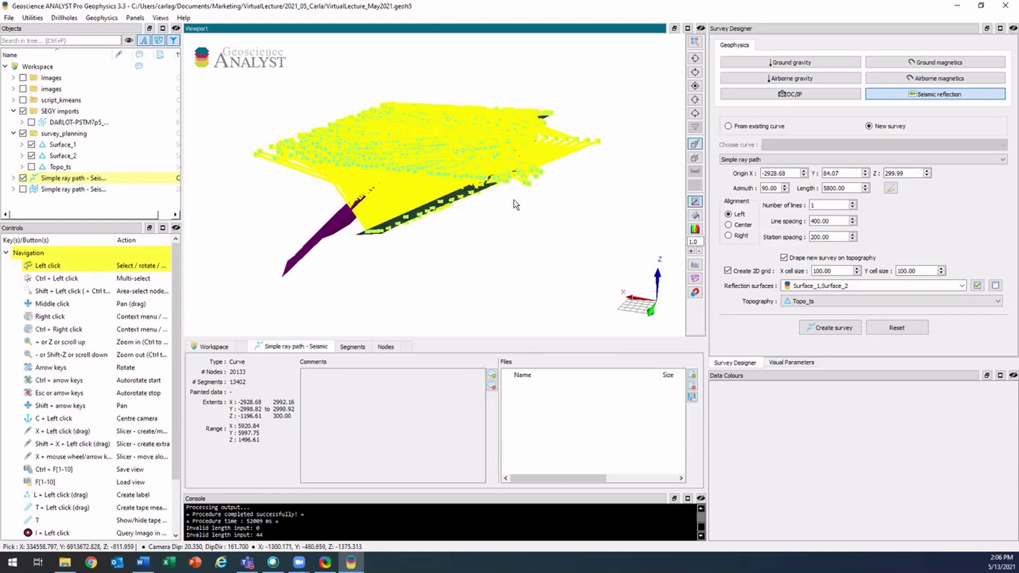
{"action": "left_click", "coordinate": [354, 348]}
{"action": "left_click", "coordinate": [207, 381]}
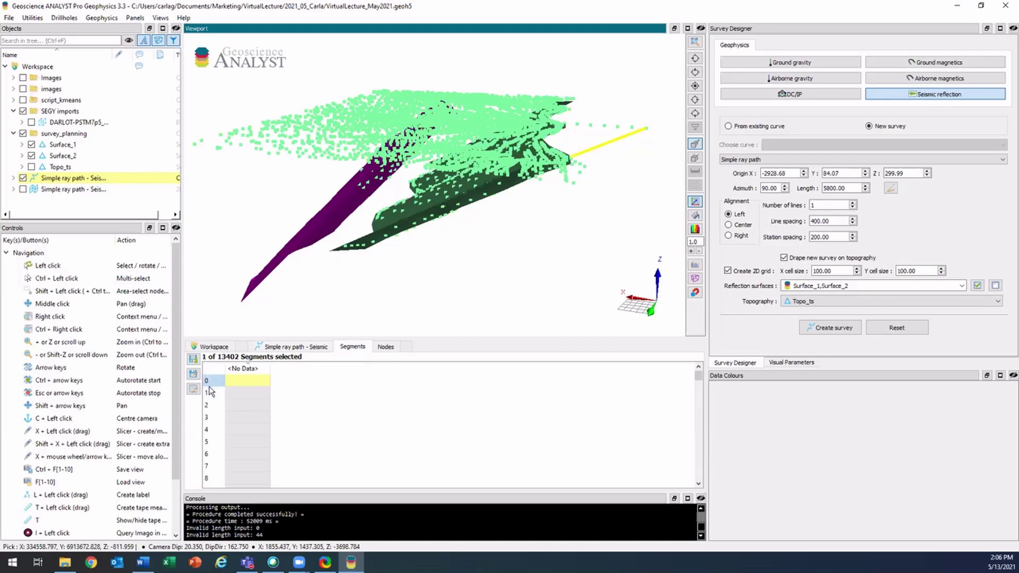
{"action": "left_click", "coordinate": [211, 393], "text": "shift"}
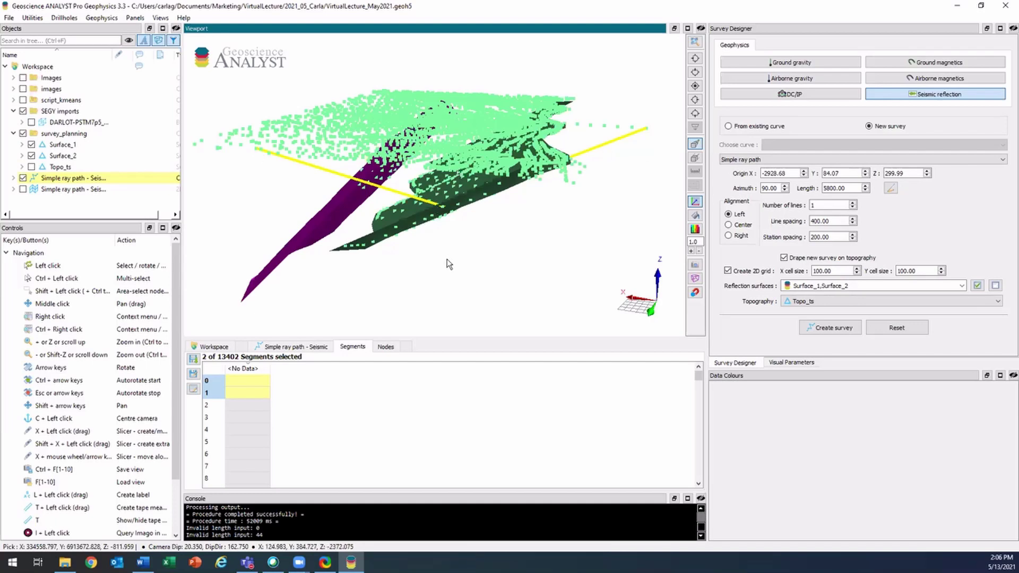
- Colour the ray path curve's nodes by Shot ID, and switch the colouring to Surfaces
{"action": "left_click", "coordinate": [387, 348]}
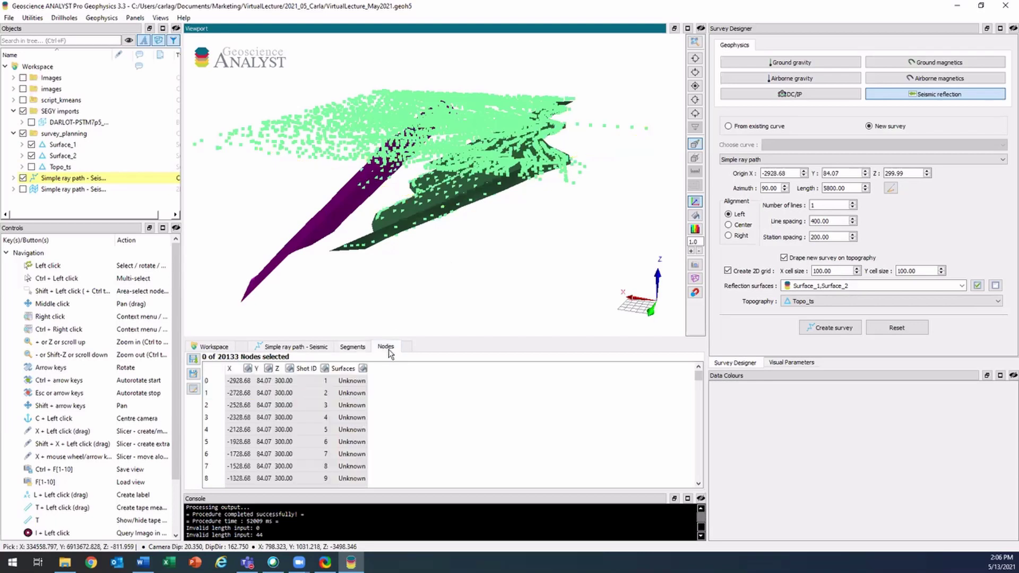
{"action": "left_click", "coordinate": [325, 369]}
{"action": "left_click_drag", "start_coordinate": [417, 290], "coordinate": [271, 211]}
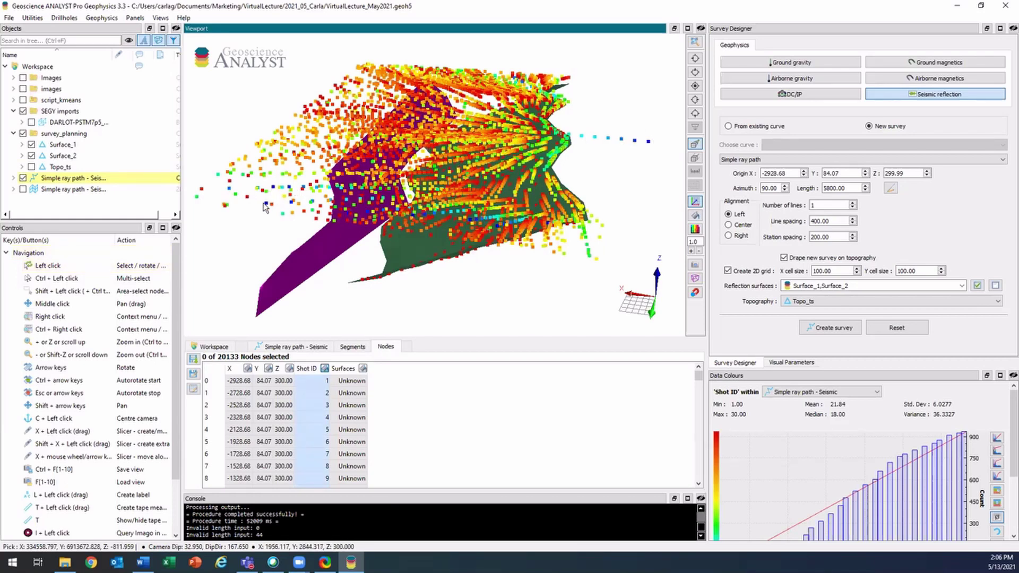
{"action": "left_click", "coordinate": [363, 368]}
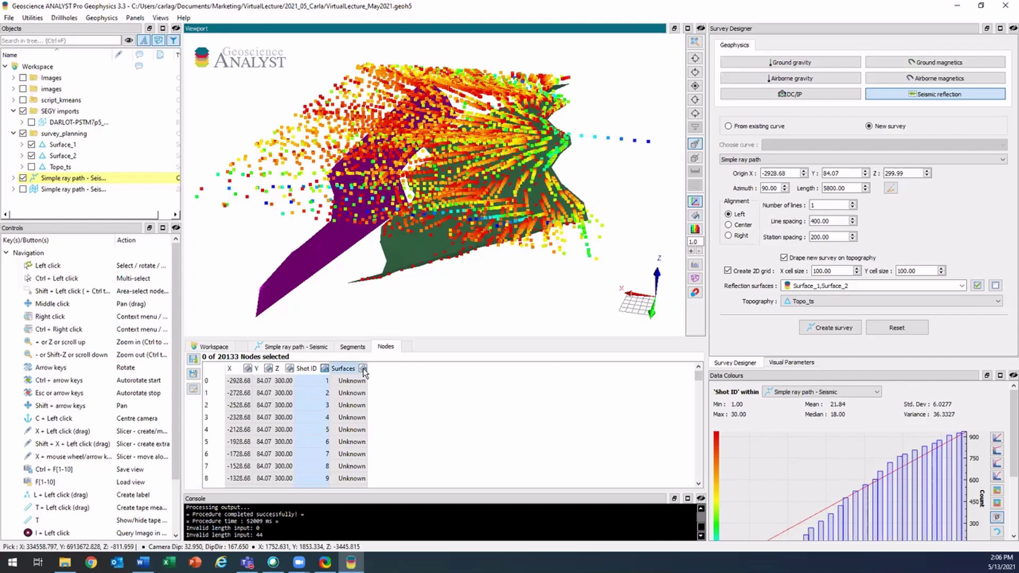
{"action": "left_click_drag", "start_coordinate": [475, 241], "coordinate": [506, 228]}
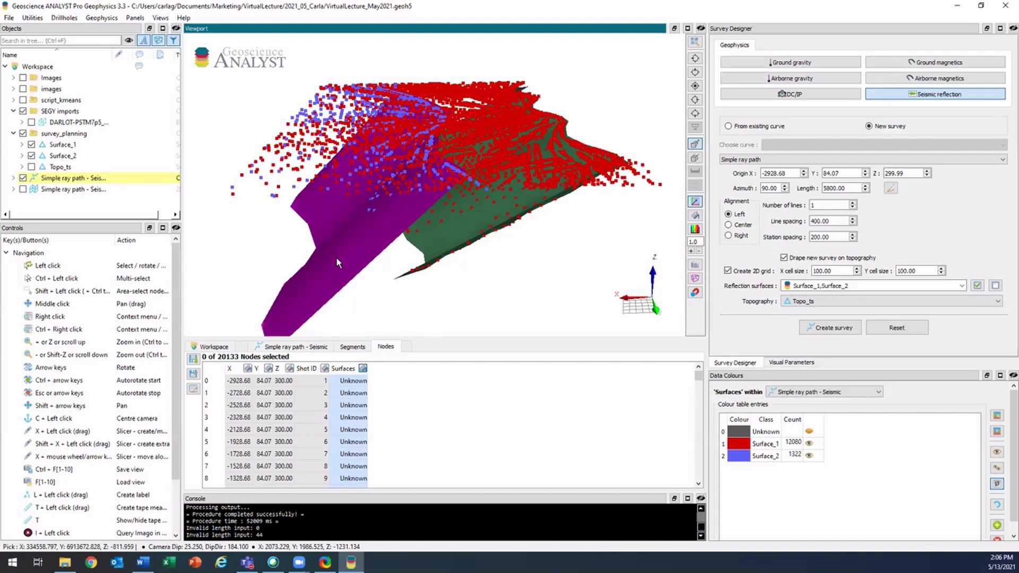
- Hide the ray path curve and show the simple ray path 2D grid from above
{"action": "left_click", "coordinate": [23, 179]}
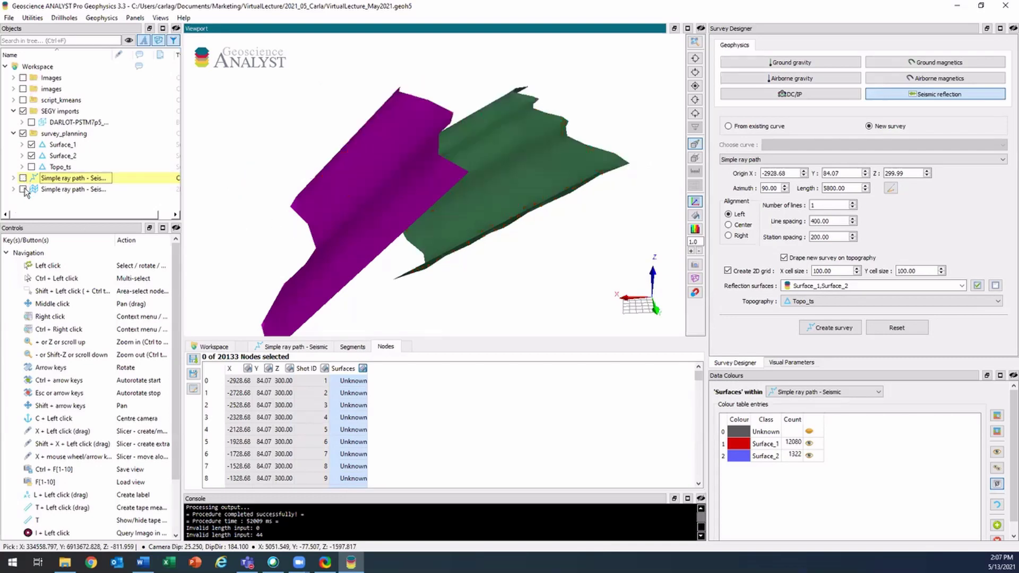
{"action": "left_click", "coordinate": [23, 189]}
{"action": "left_click", "coordinate": [64, 190]}
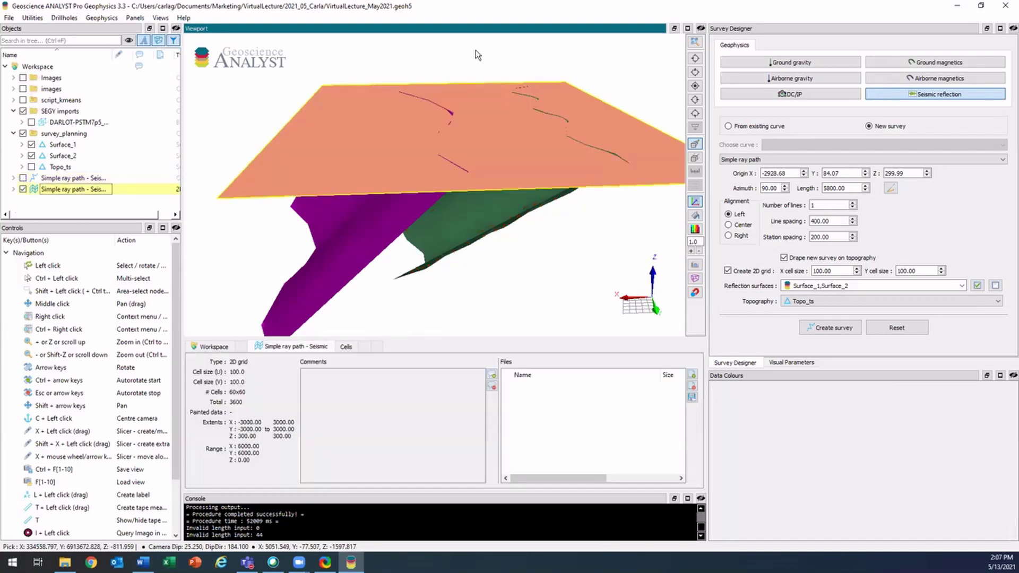
{"action": "left_click", "coordinate": [696, 76]}
{"action": "middle_click_drag", "start_coordinate": [573, 193], "coordinate": [582, 198]}
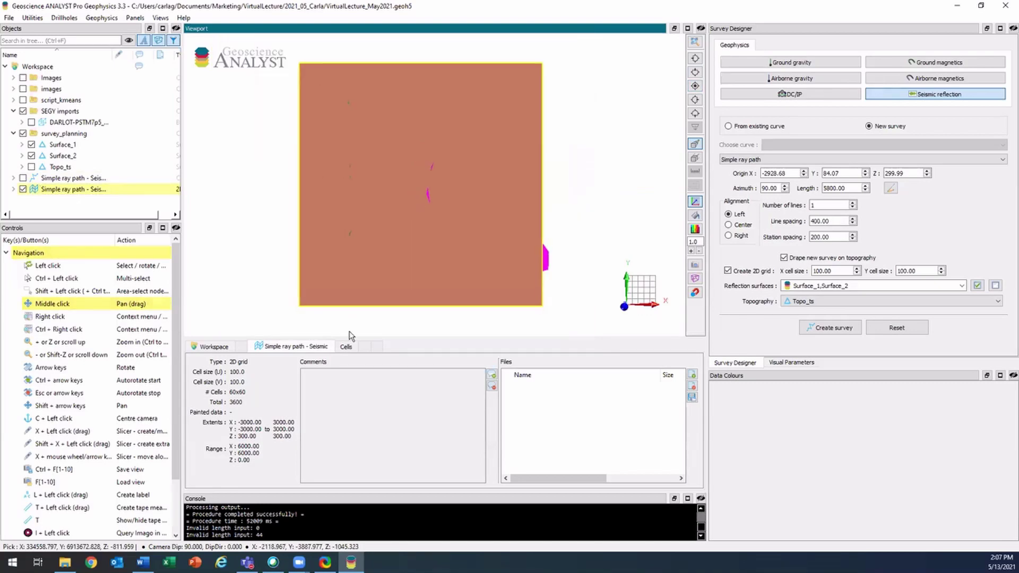
- Colour the 2D grid's cells by Ray count
{"action": "left_click", "coordinate": [348, 347]}
{"action": "left_click", "coordinate": [435, 369]}
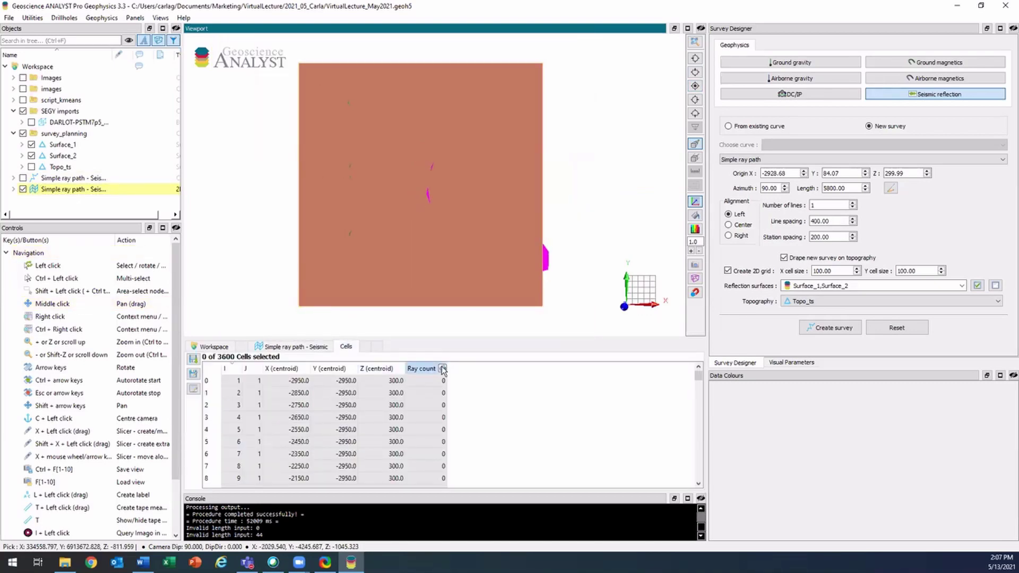
{"action": "middle_click_drag", "start_coordinate": [337, 196], "coordinate": [355, 193]}
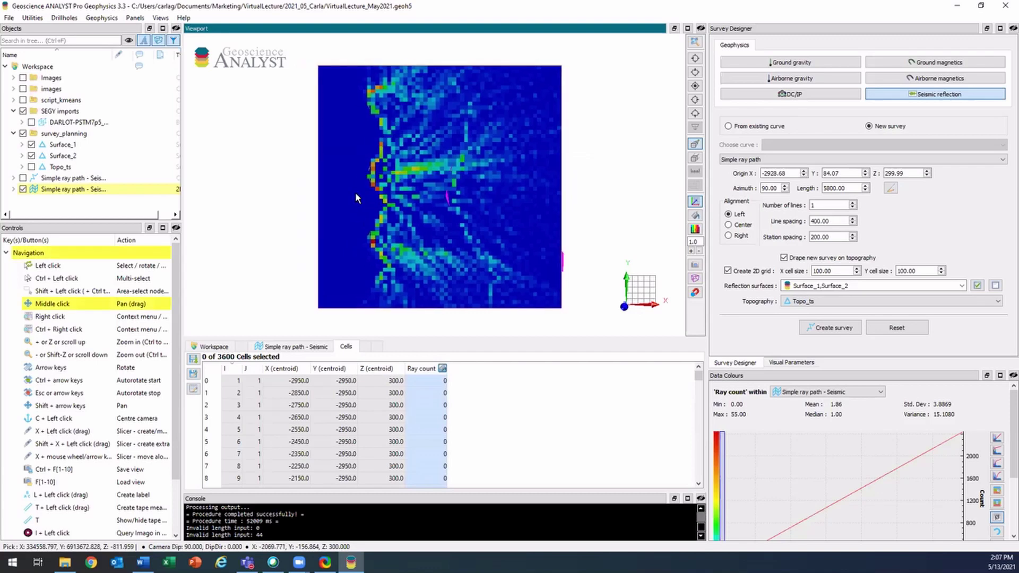
- Show the ray path curve over the 2D grid and select the cell at I 14, J 34 to check its ray count
{"action": "scroll", "coordinate": [355, 194], "scroll_direction": "up", "scroll_amount": 4}
{"action": "scroll", "coordinate": [355, 192], "scroll_direction": "up", "scroll_amount": 6}
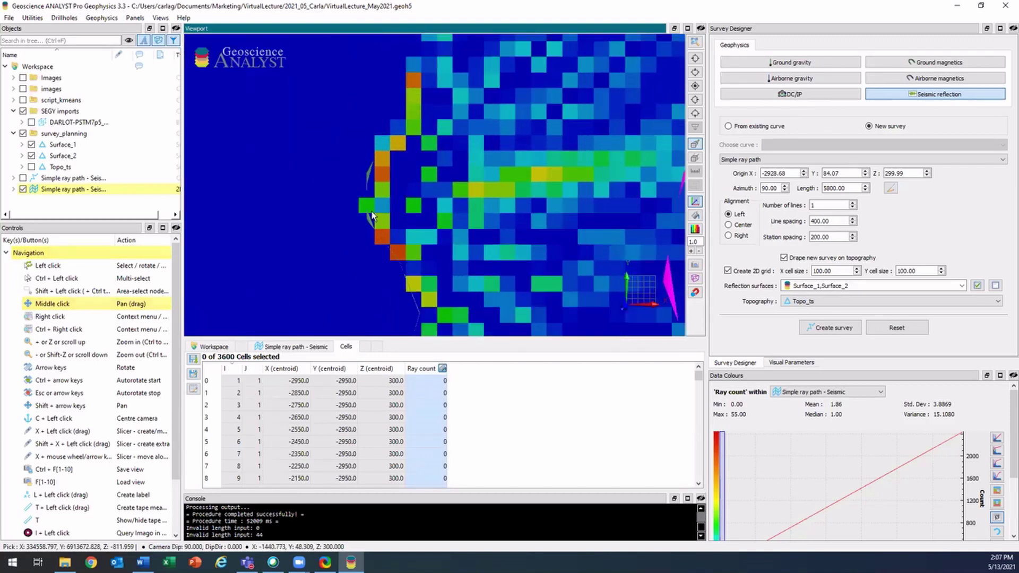
{"action": "left_click", "coordinate": [23, 178]}
{"action": "middle_click_drag", "start_coordinate": [390, 223], "coordinate": [415, 235]}
{"action": "scroll", "coordinate": [415, 235], "scroll_direction": "up", "scroll_amount": 3}
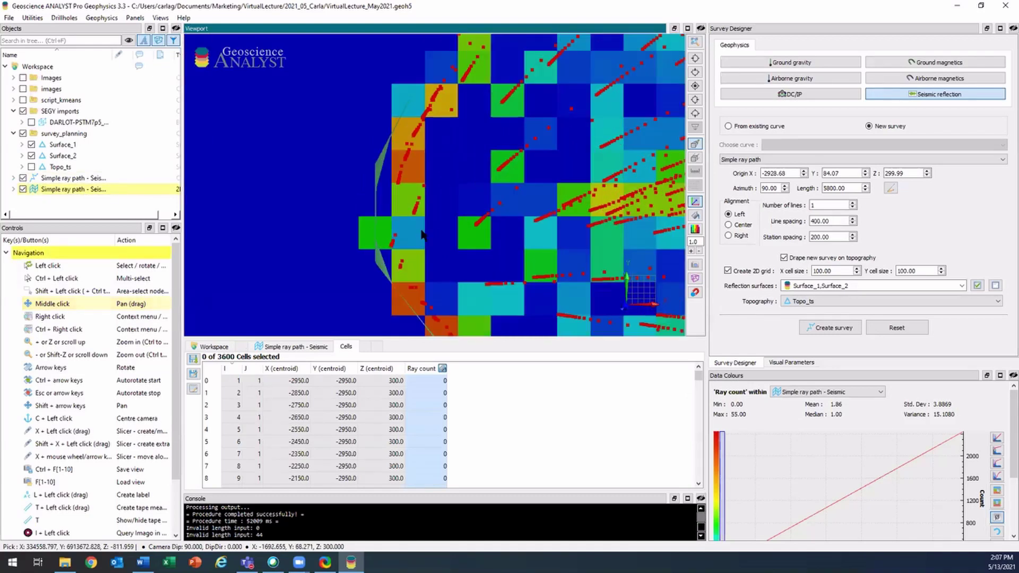
{"action": "left_click", "coordinate": [406, 211]}
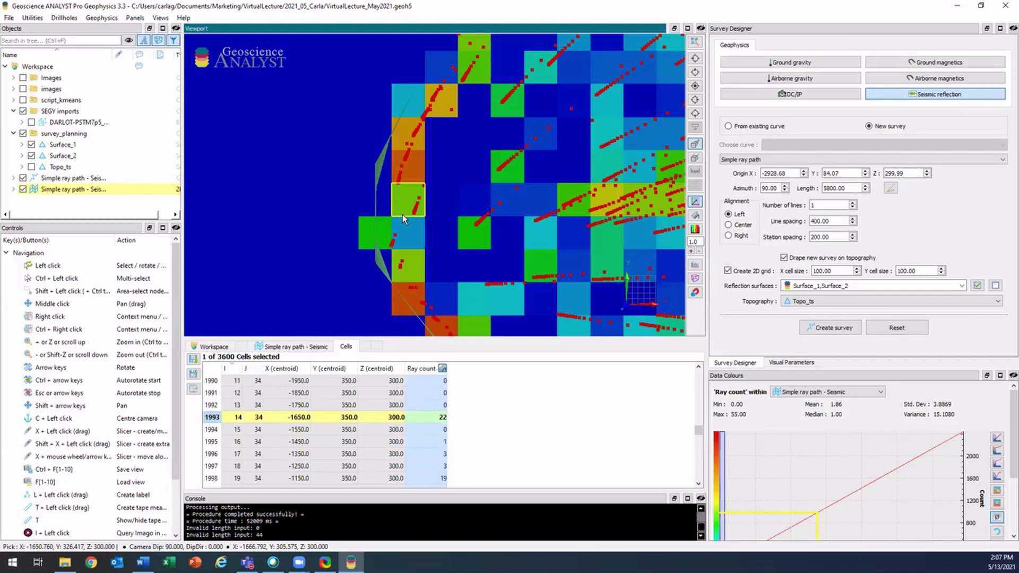
- Check which file formats the simple ray path 2D grid can be exported to, and leave without exporting
{"action": "scroll", "coordinate": [402, 214], "scroll_direction": "down", "scroll_amount": 5}
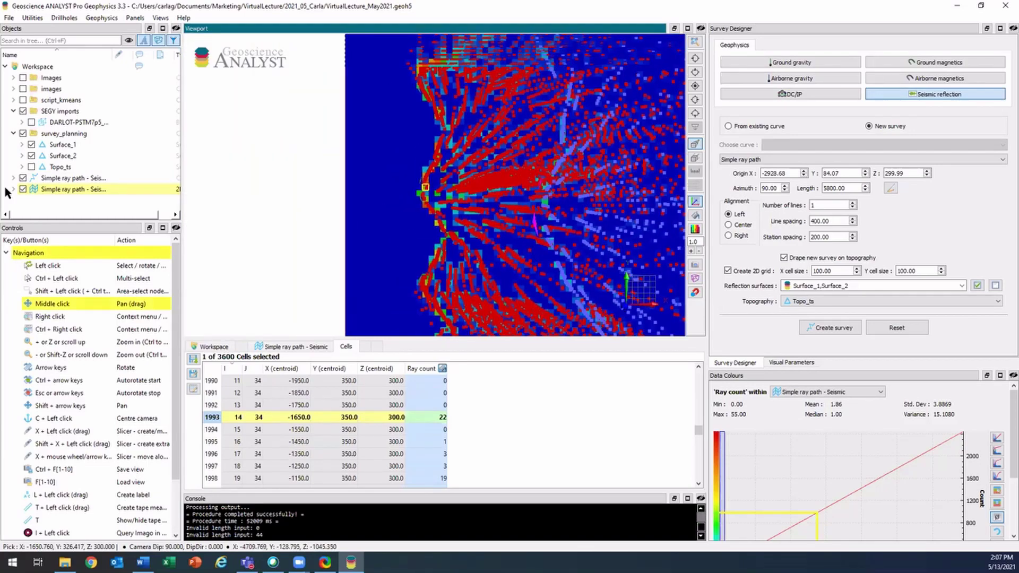
{"action": "left_click", "coordinate": [60, 191]}
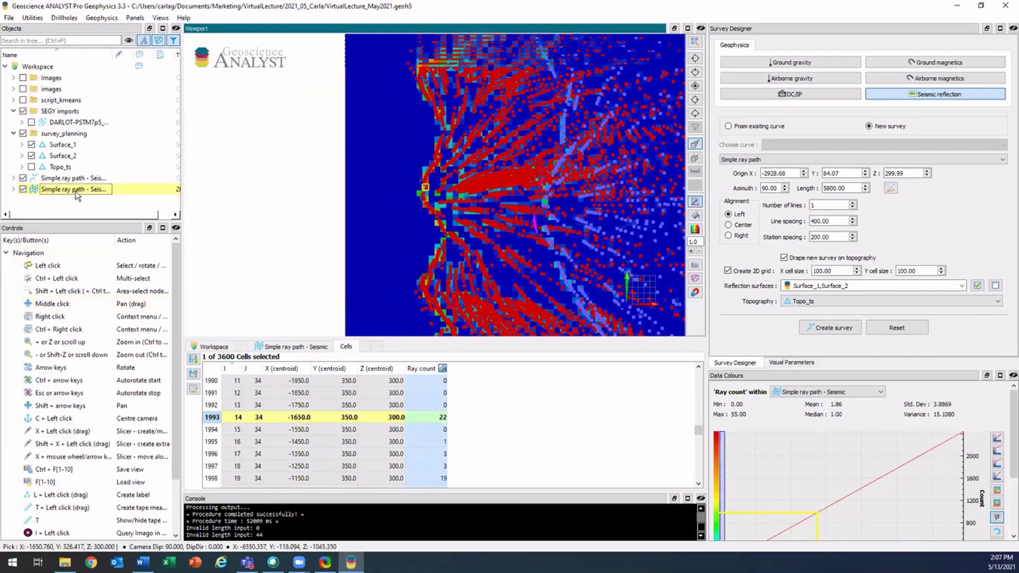
{"action": "right_click", "coordinate": [83, 194]}
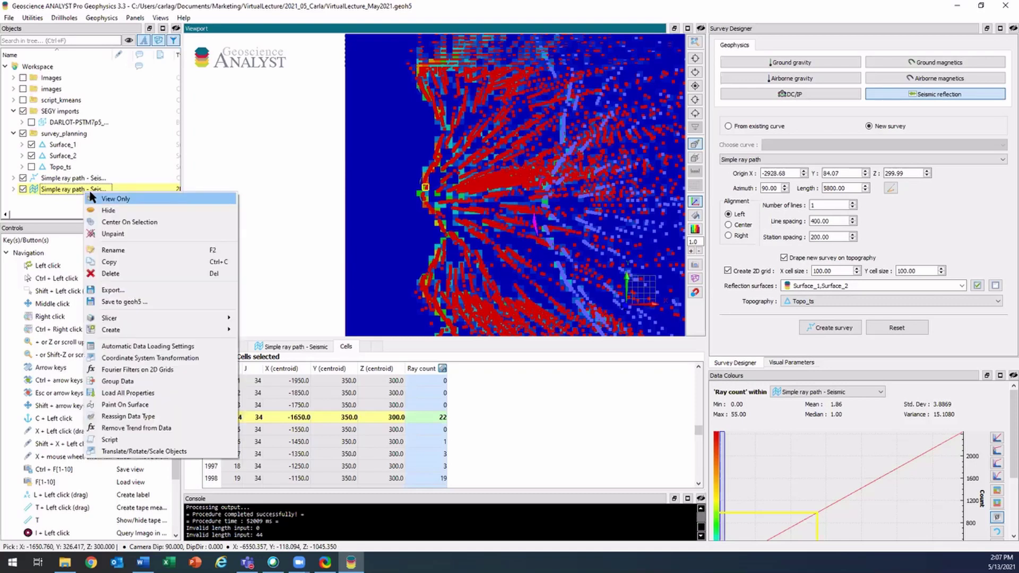
{"action": "left_click", "coordinate": [128, 290]}
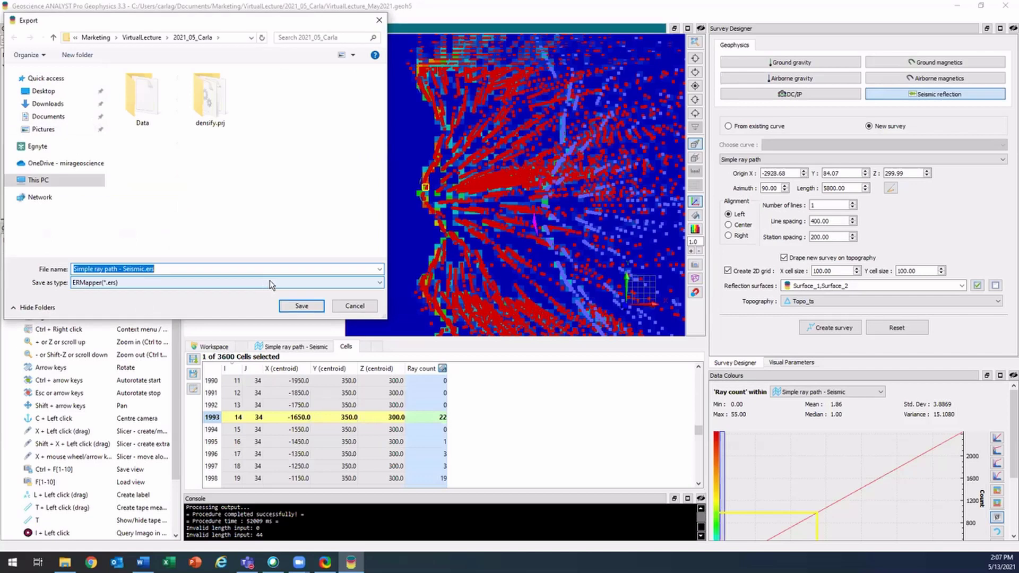
{"action": "left_click", "coordinate": [269, 281]}
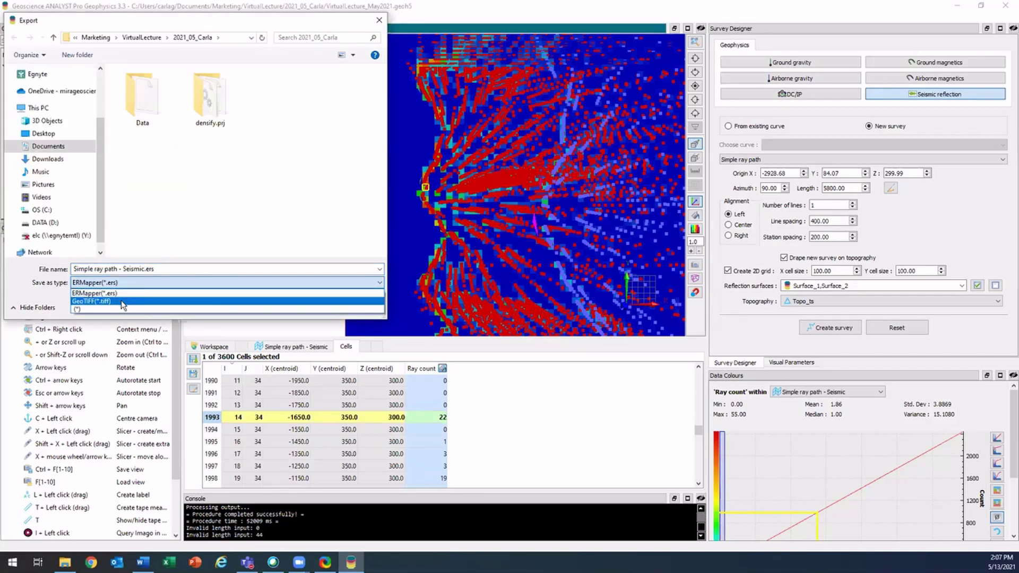
{"action": "left_click", "coordinate": [62, 303]}
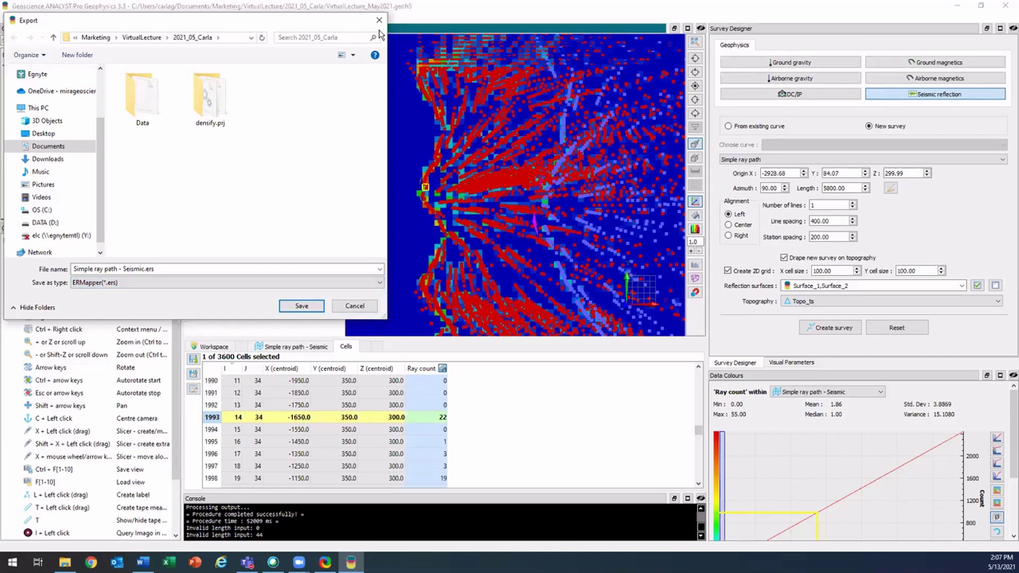
{"action": "left_click", "coordinate": [379, 19]}
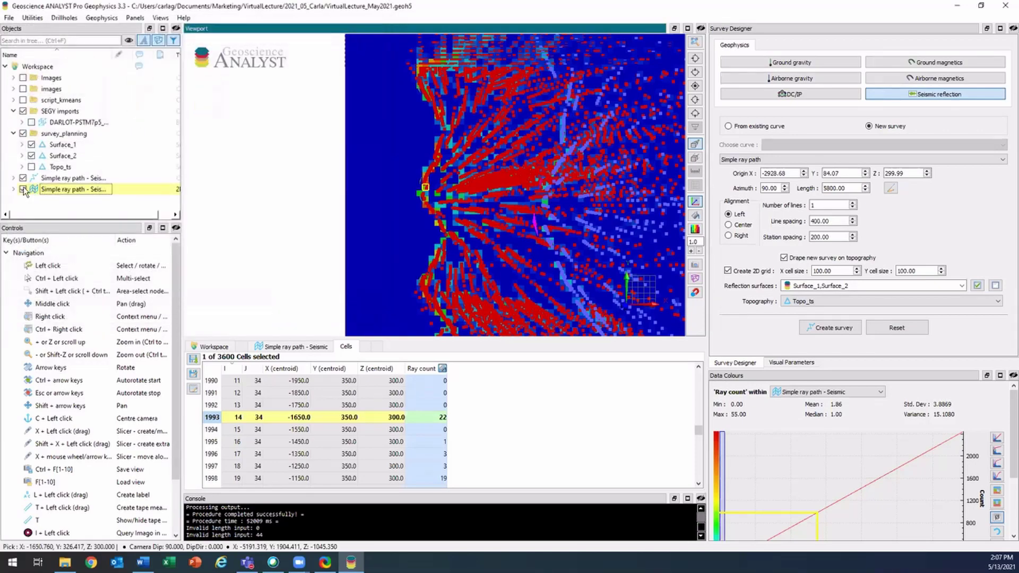
- Hide the simple ray path 2D grid, the ray path curve and the survey_planning surfaces
{"action": "left_click", "coordinate": [23, 189]}
{"action": "left_click", "coordinate": [23, 178]}
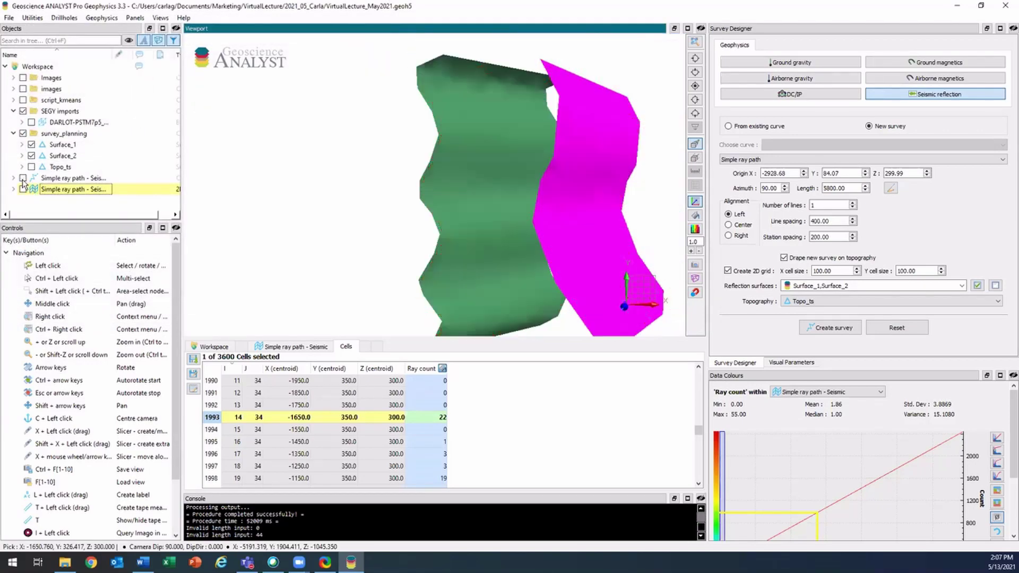
{"action": "left_click", "coordinate": [23, 133]}
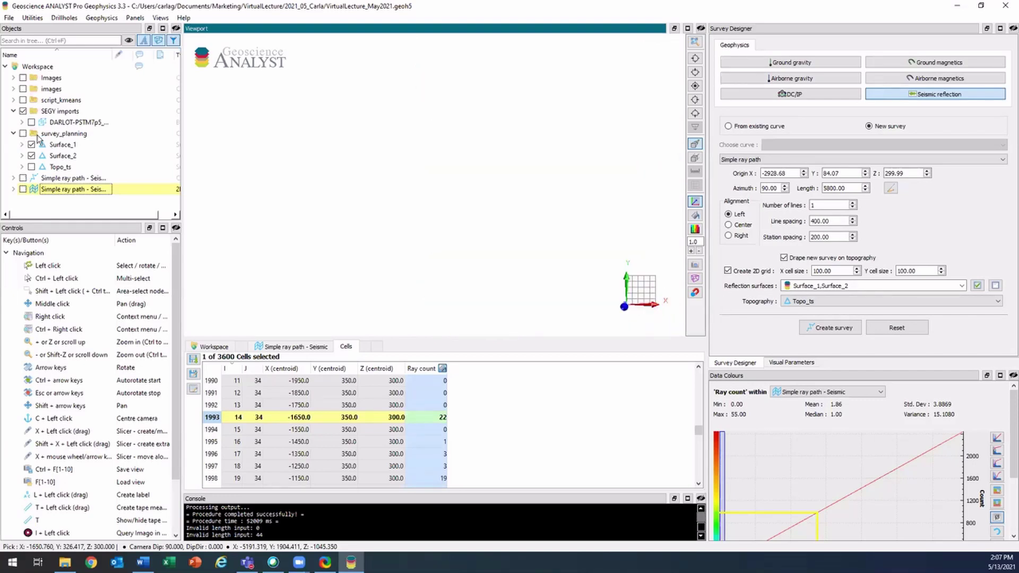
- Show only the xyz_geochem_outcrop points from the script_kmeans folder and bring them into view
{"action": "left_click", "coordinate": [13, 100]}
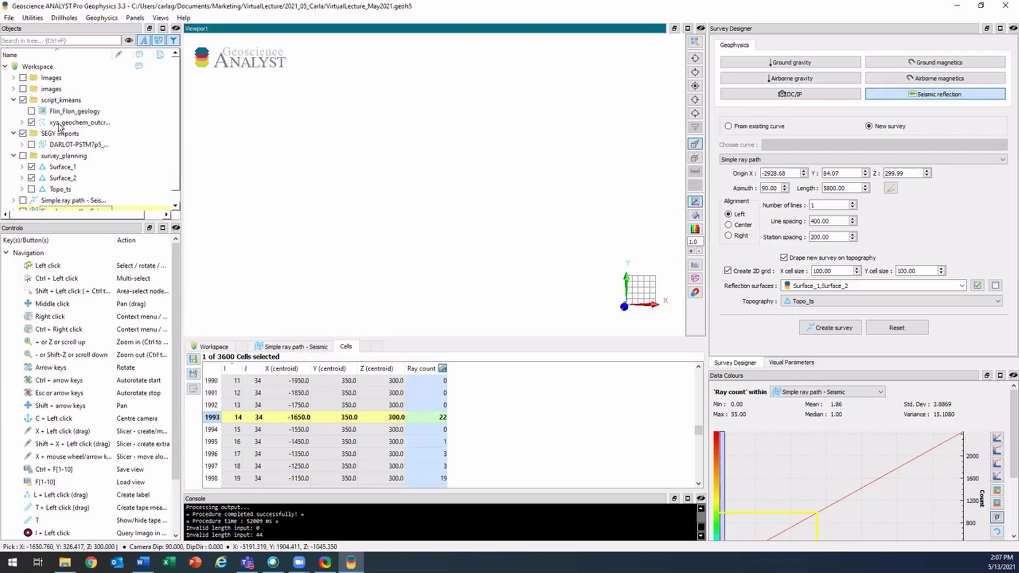
{"action": "left_click", "coordinate": [61, 123]}
{"action": "right_click", "coordinate": [66, 124]}
{"action": "key", "text": "Escape"}
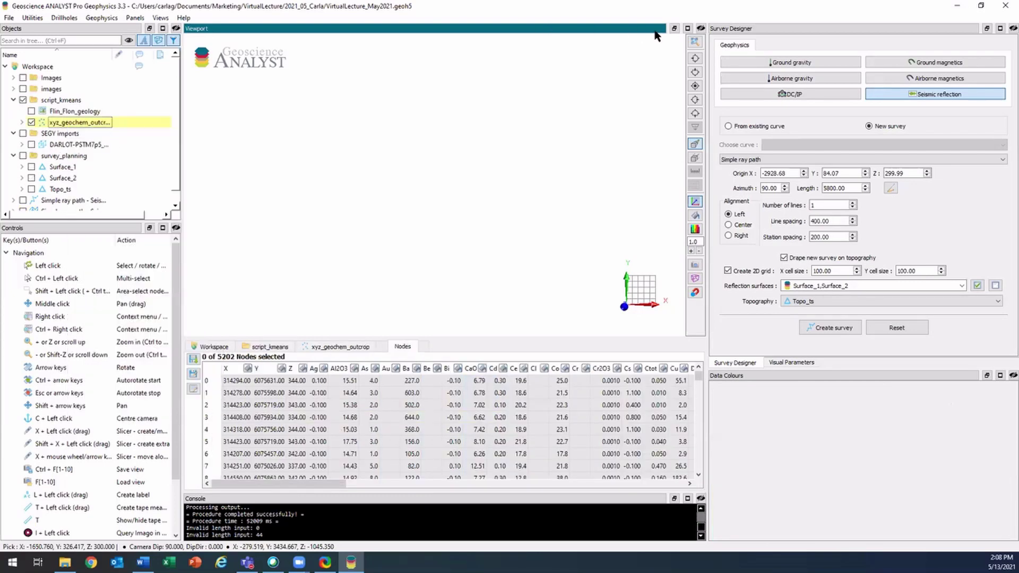
{"action": "middle_click_drag", "start_coordinate": [436, 211], "coordinate": [444, 211]}
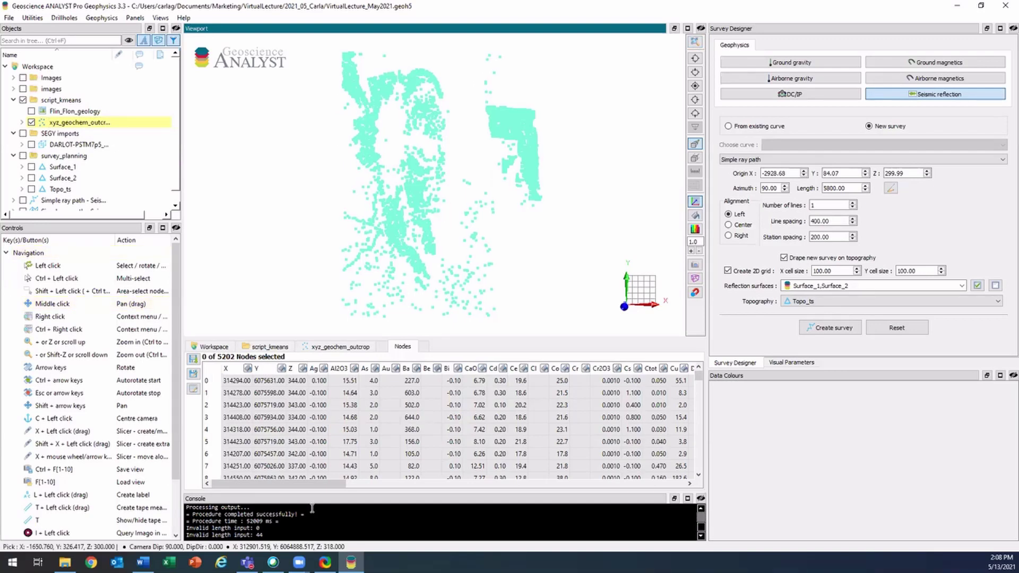
- Colour the geochemistry points by Zr and by TiO2 to compare the two distributions
{"action": "left_click_drag", "start_coordinate": [328, 483], "coordinate": [684, 489]}
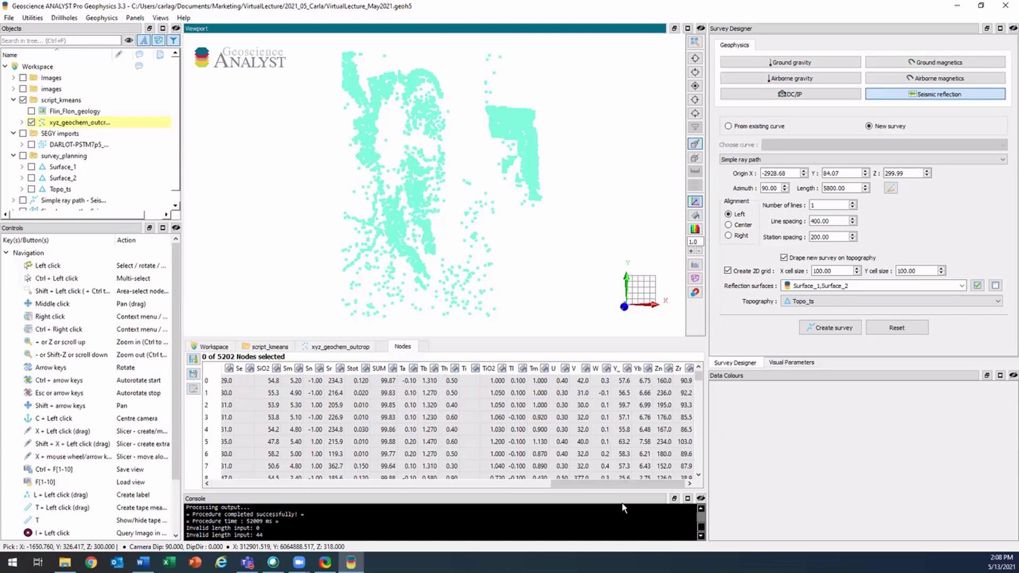
{"action": "left_click", "coordinate": [688, 369]}
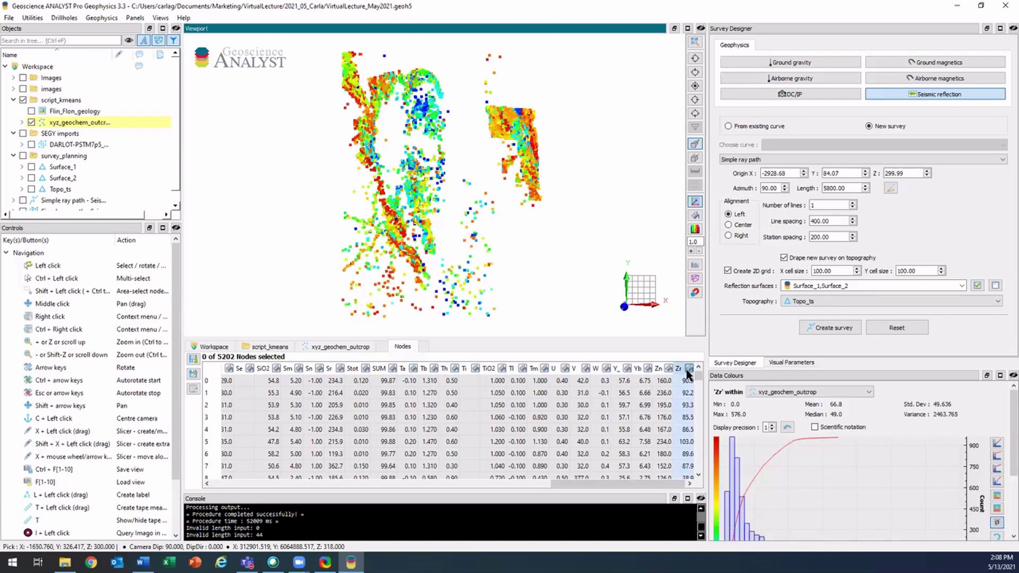
{"action": "left_click", "coordinate": [502, 369]}
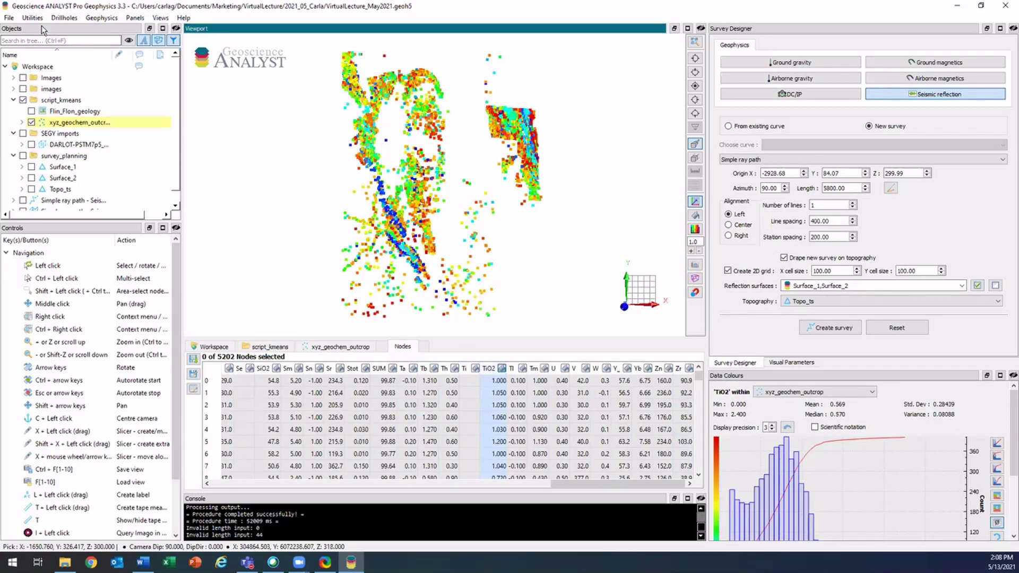
- Start a script on the node properties of xyz_geochem_outcrop and name its output ratio
{"action": "left_click", "coordinate": [32, 18]}
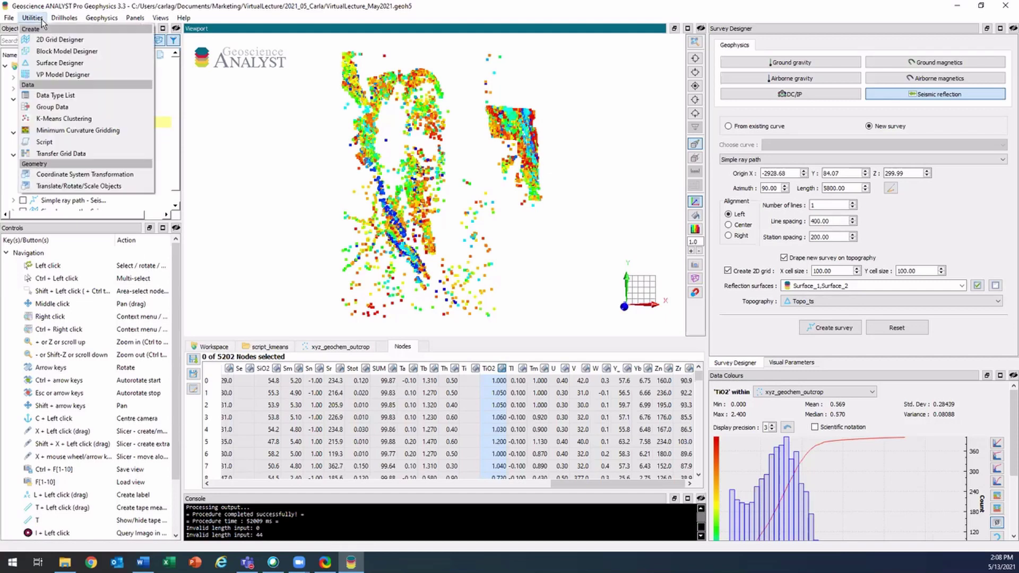
{"action": "left_click", "coordinate": [74, 142]}
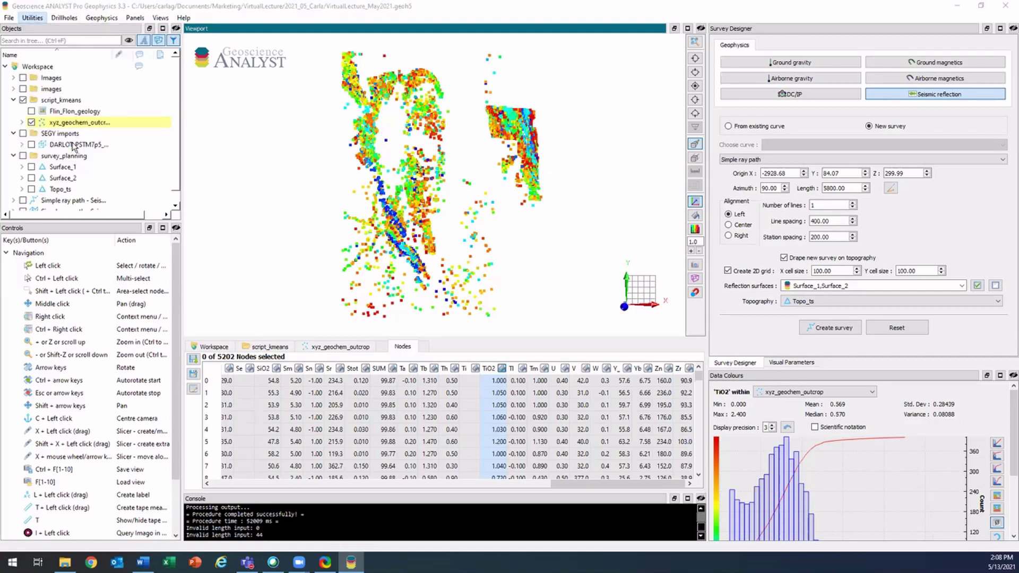
{"action": "double_click", "coordinate": [465, 271]}
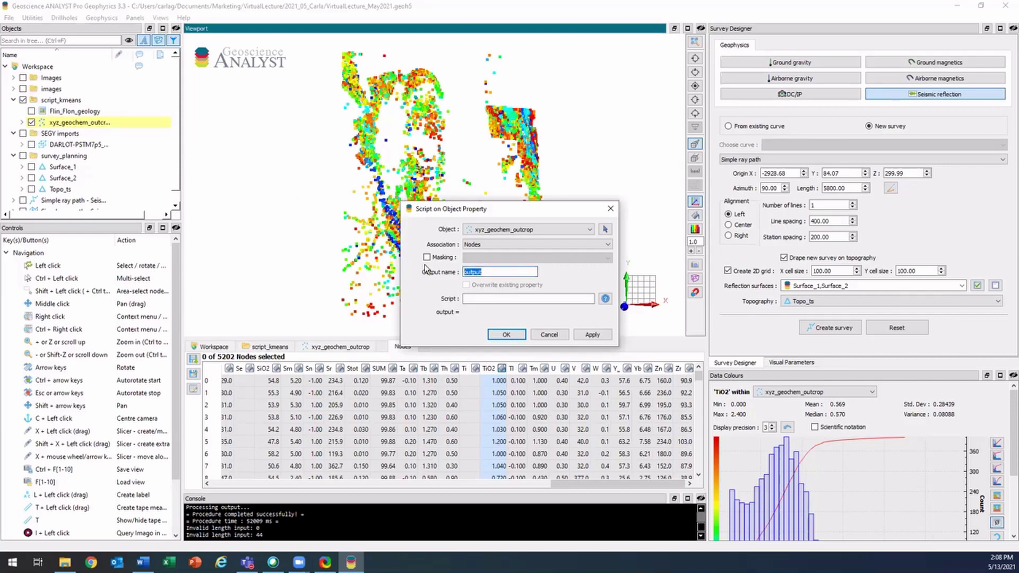
{"action": "type", "text": "ratio"}
{"action": "left_click", "coordinate": [479, 297]}
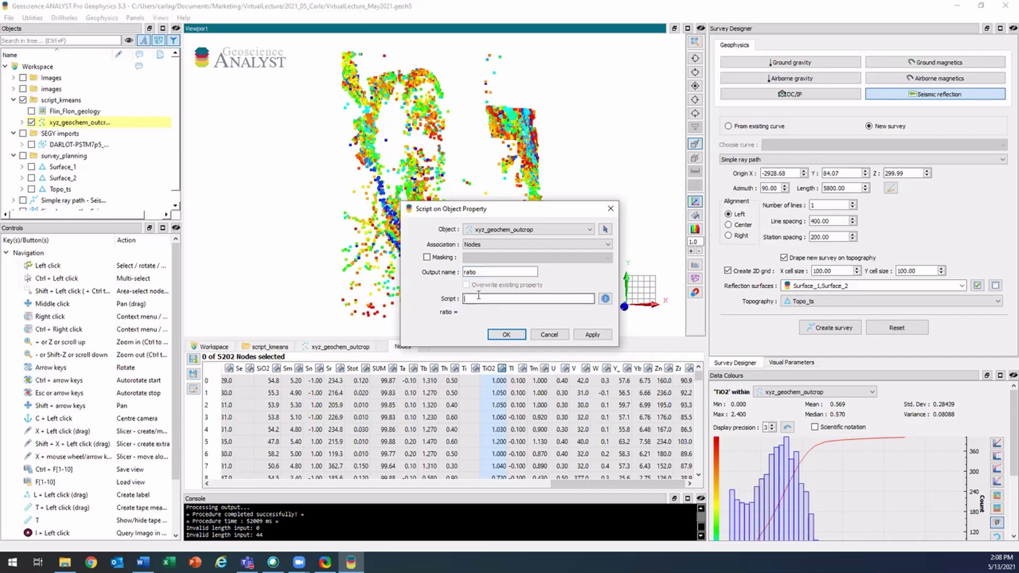
- Enter the script formula as Zr/Ti02, spelled with a zero, and try to apply it
{"action": "type", "text": "zr/TiO2"}
{"action": "key", "text": "Left"}
{"action": "key", "text": "BackSpace"}
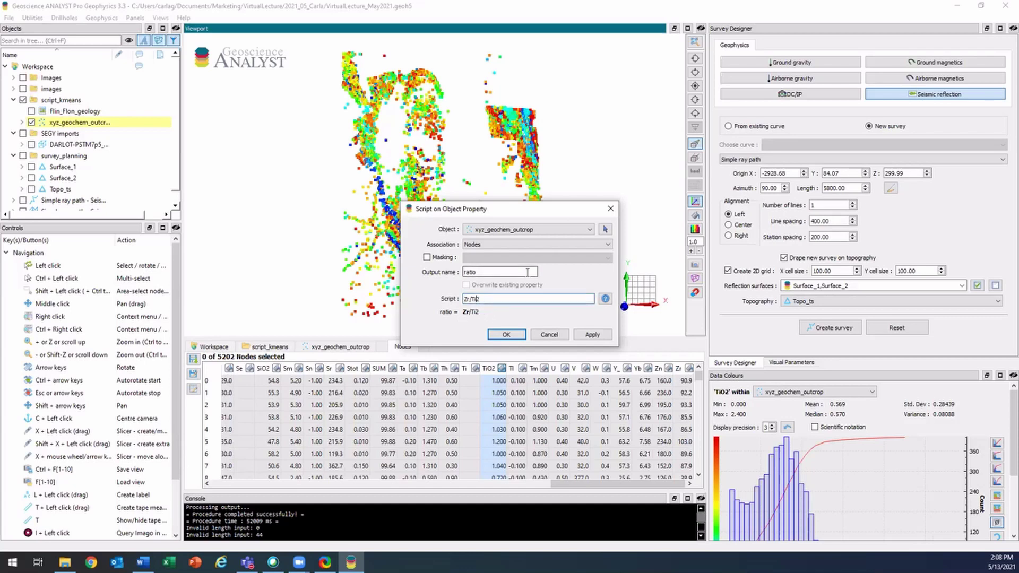
{"action": "type", "text": "0"}
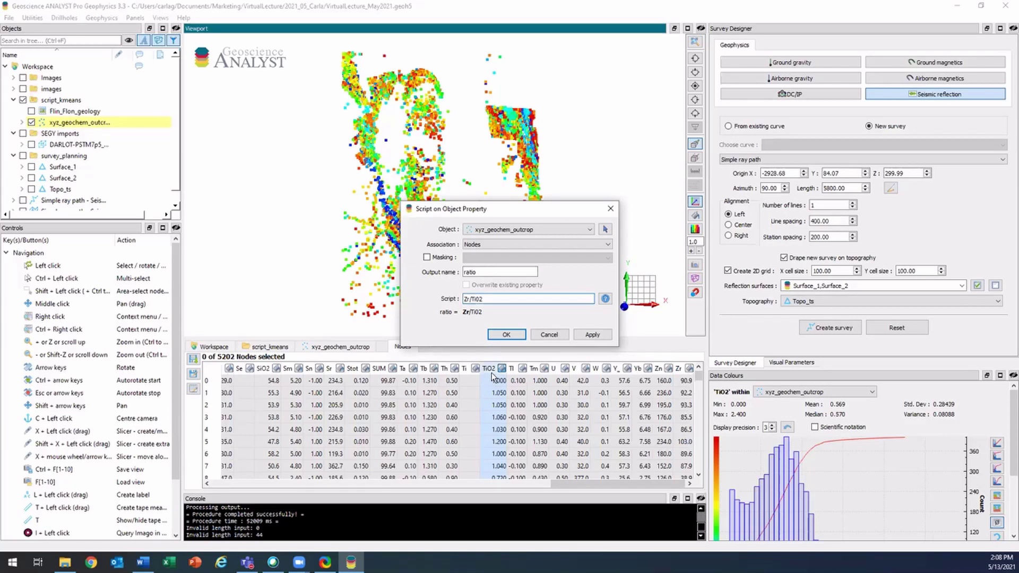
{"action": "left_click", "coordinate": [589, 336]}
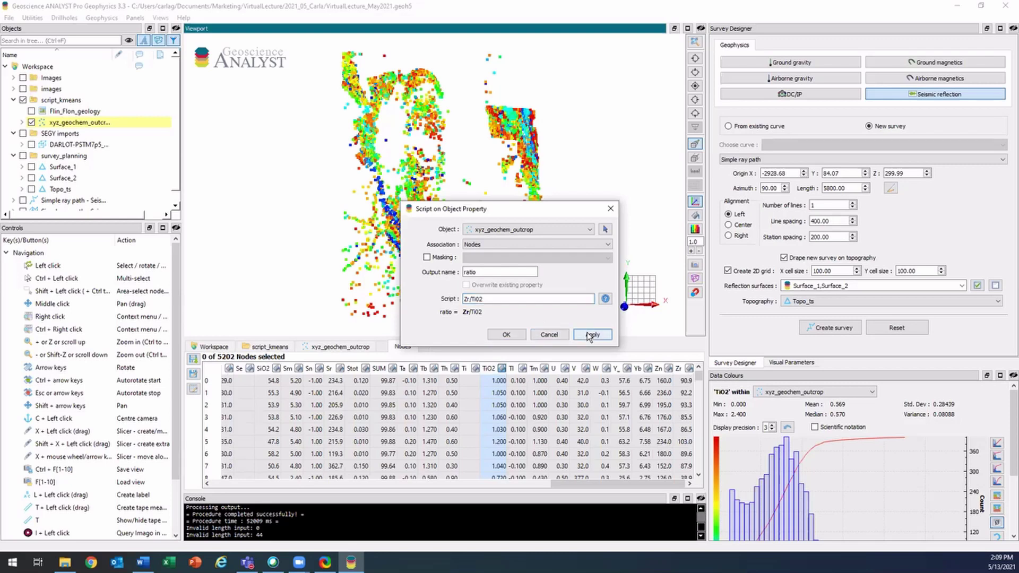
- Correct the script formula to Zr/TiO2 with the letter O, apply it and close the script dialog
{"action": "left_click", "coordinate": [479, 299]}
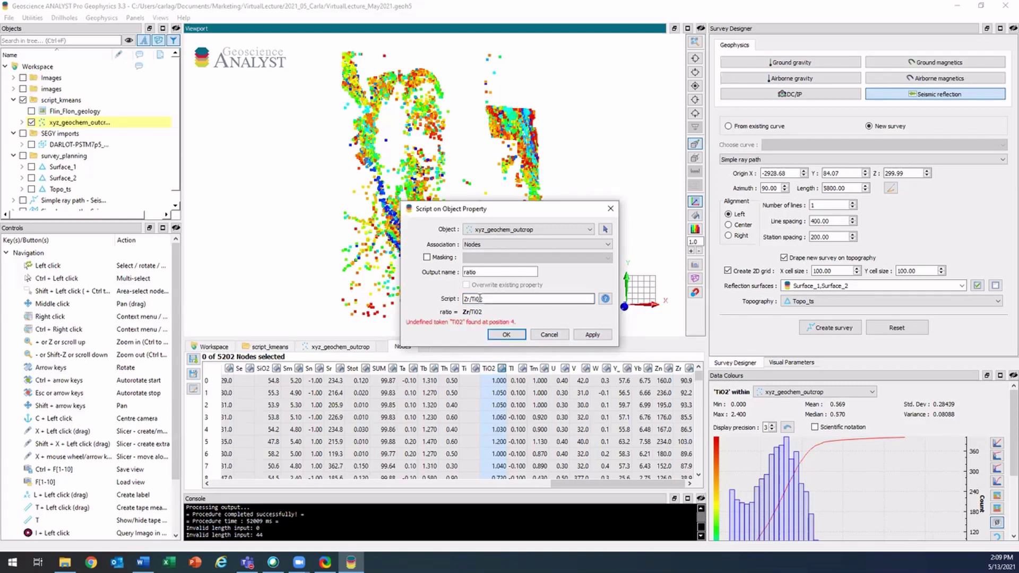
{"action": "key", "text": "BackSpace"}
{"action": "key", "text": "BackSpace"}
{"action": "type", "text": "O2"}
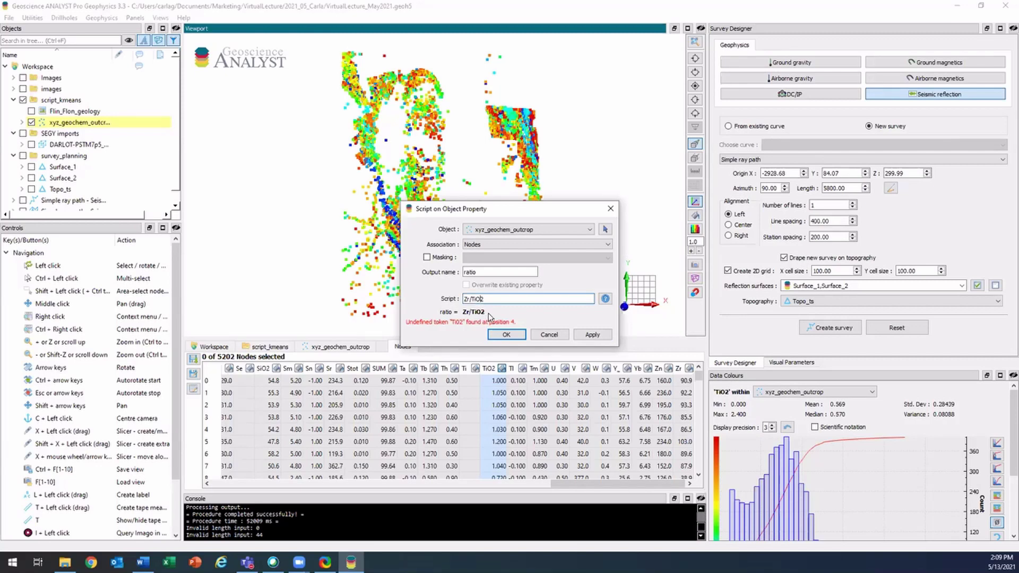
{"action": "left_click", "coordinate": [592, 335]}
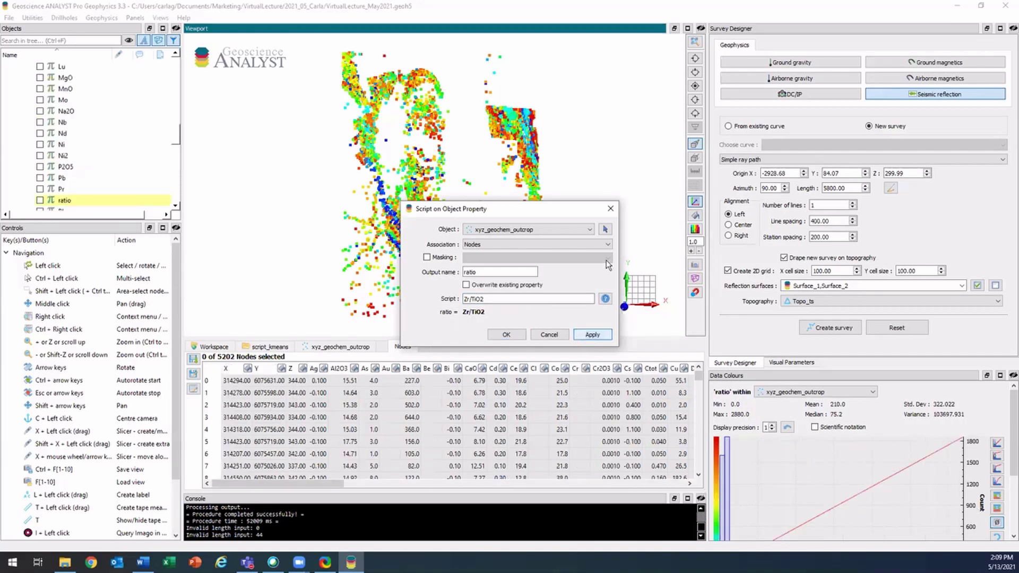
{"action": "left_click", "coordinate": [611, 208]}
- Colour the geochemistry points by ratio, enlarge the data colour histogram and replace the linear colour stretch with one following the cumulative distribution
{"action": "left_click_drag", "start_coordinate": [327, 487], "coordinate": [453, 486]}
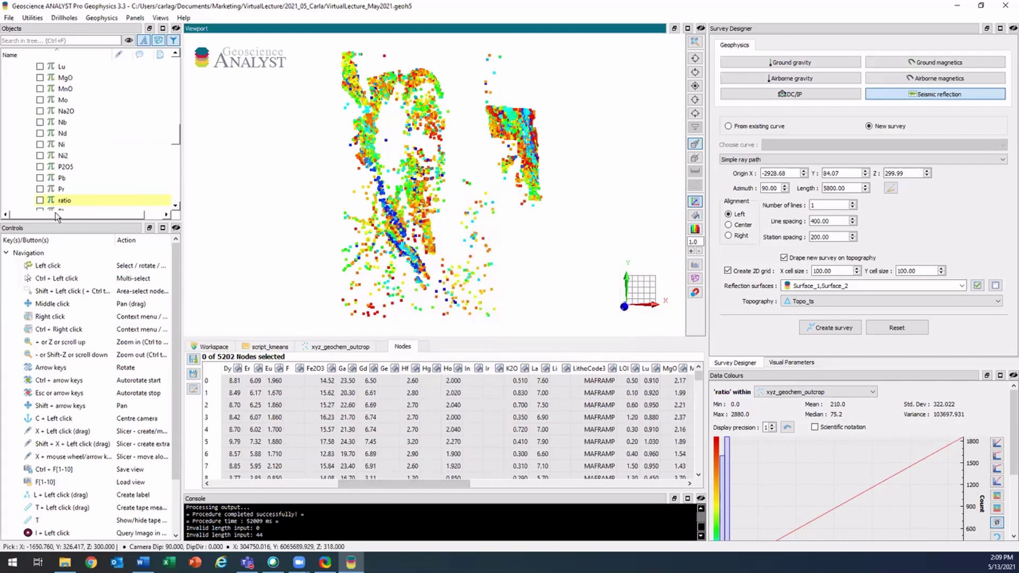
{"action": "left_click", "coordinate": [40, 200]}
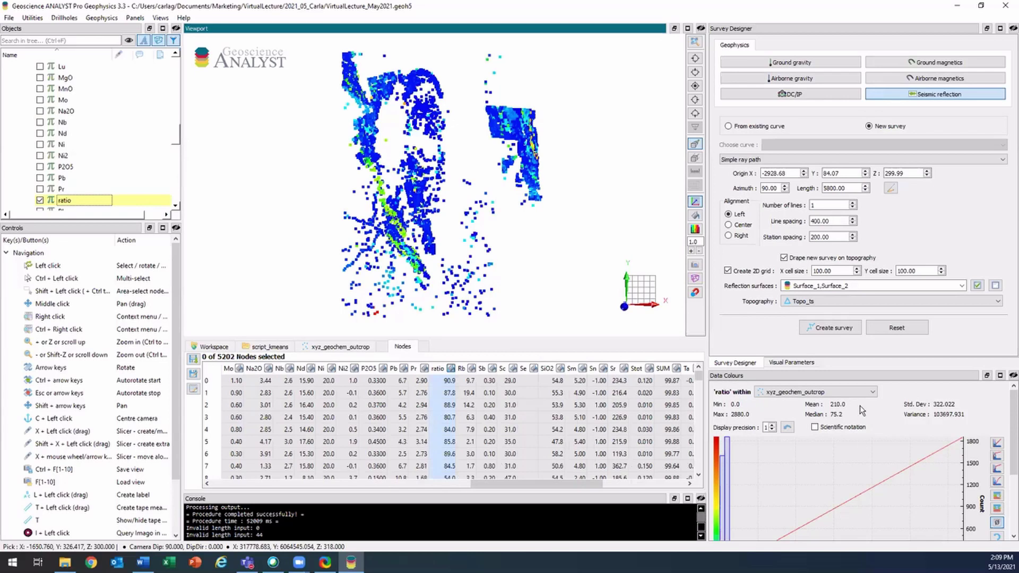
{"action": "left_click_drag", "start_coordinate": [872, 368], "coordinate": [872, 260]}
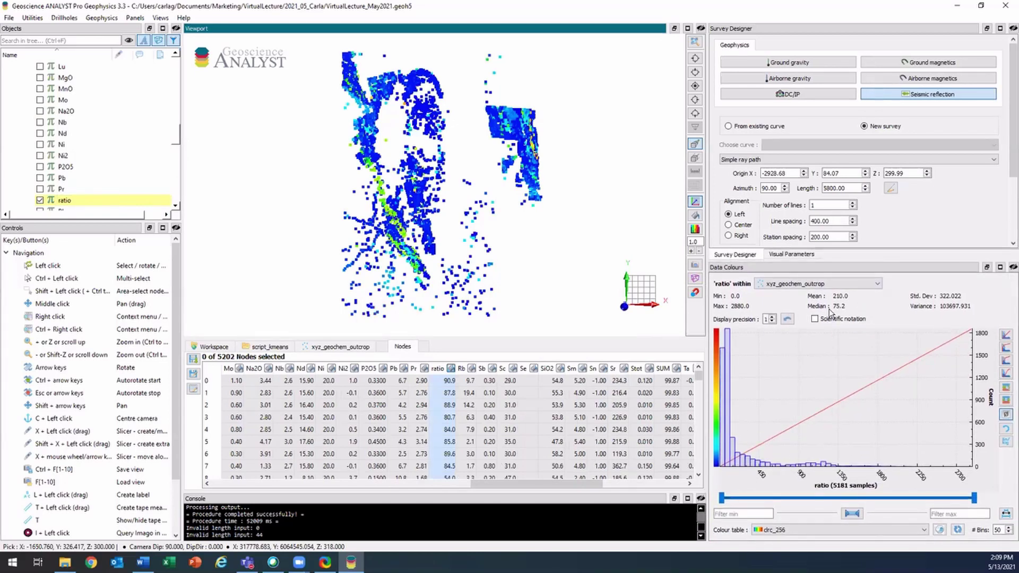
{"action": "left_click", "coordinate": [1006, 361]}
{"action": "left_click", "coordinate": [500, 310]}
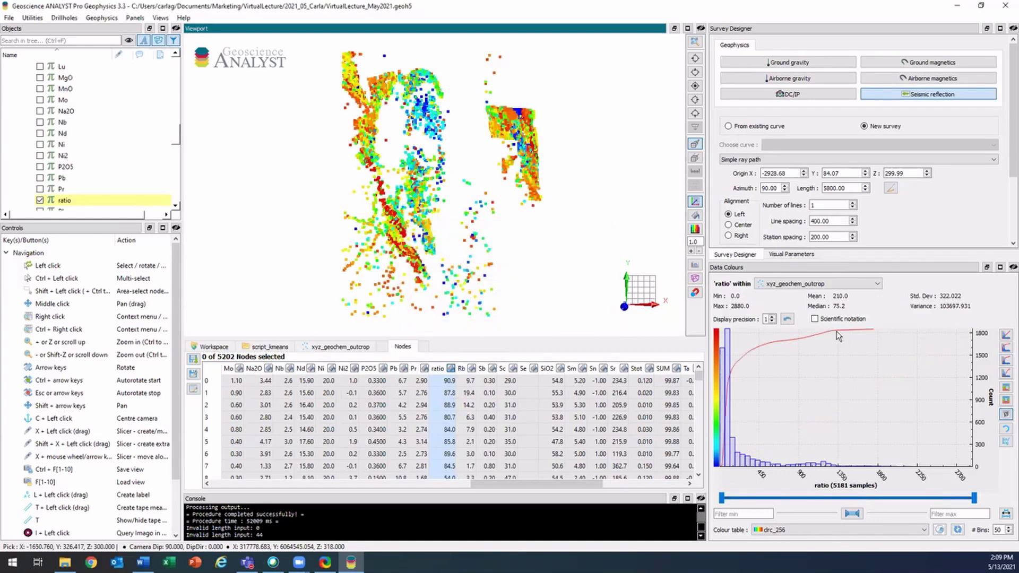
- Try a display precision of 3 and scientific notation on the ratio values, returning to precision 1 and standard notation
{"action": "left_click", "coordinate": [774, 319]}
{"action": "type", "text": "3"}
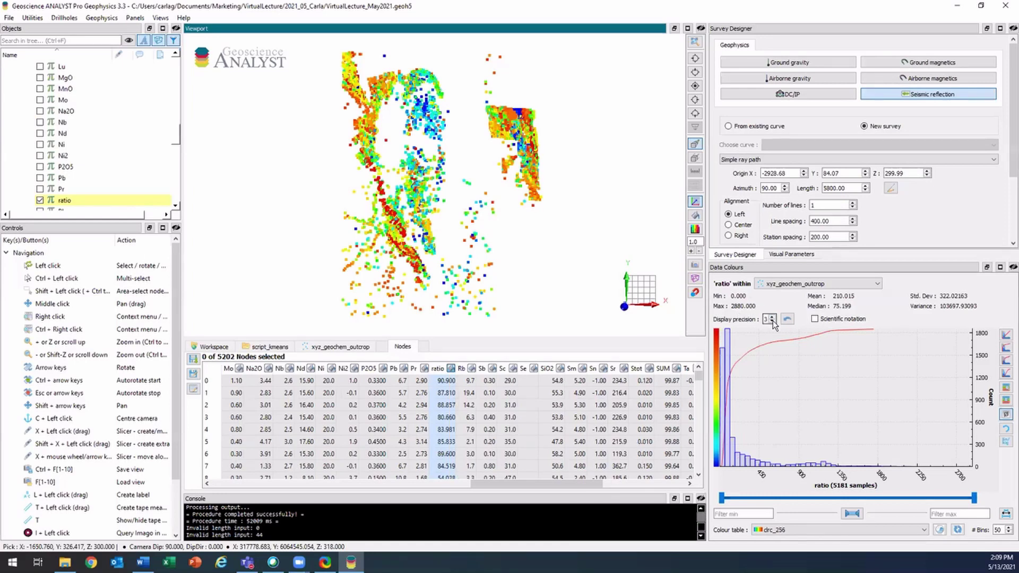
{"action": "type", "text": "1"}
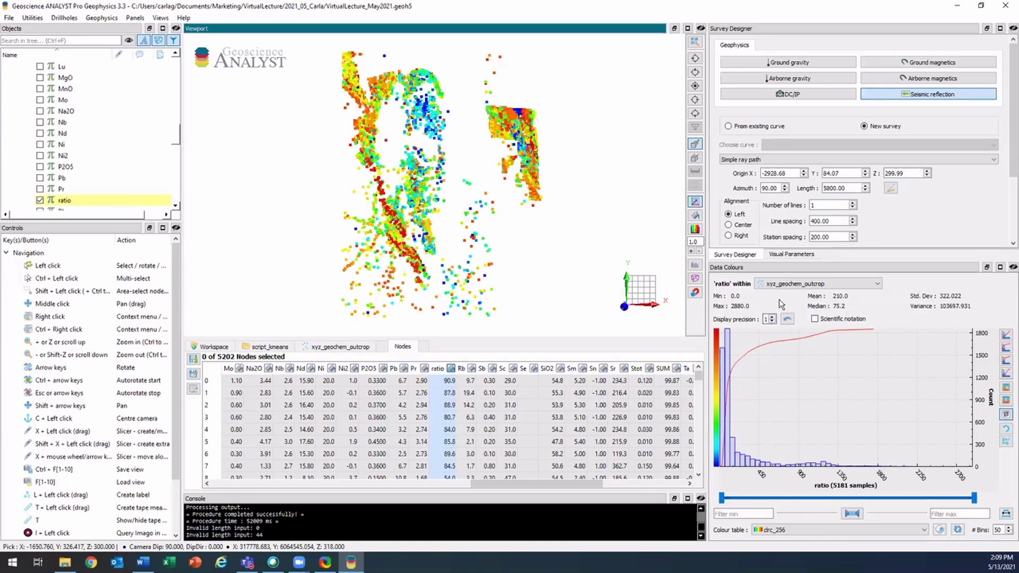
{"action": "left_click", "coordinate": [815, 319]}
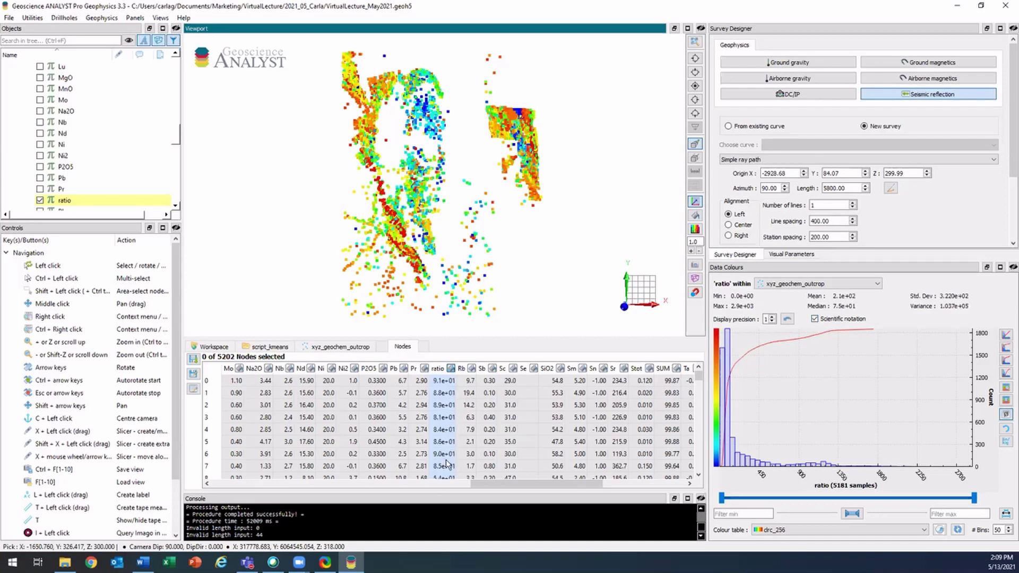
{"action": "left_click", "coordinate": [815, 319]}
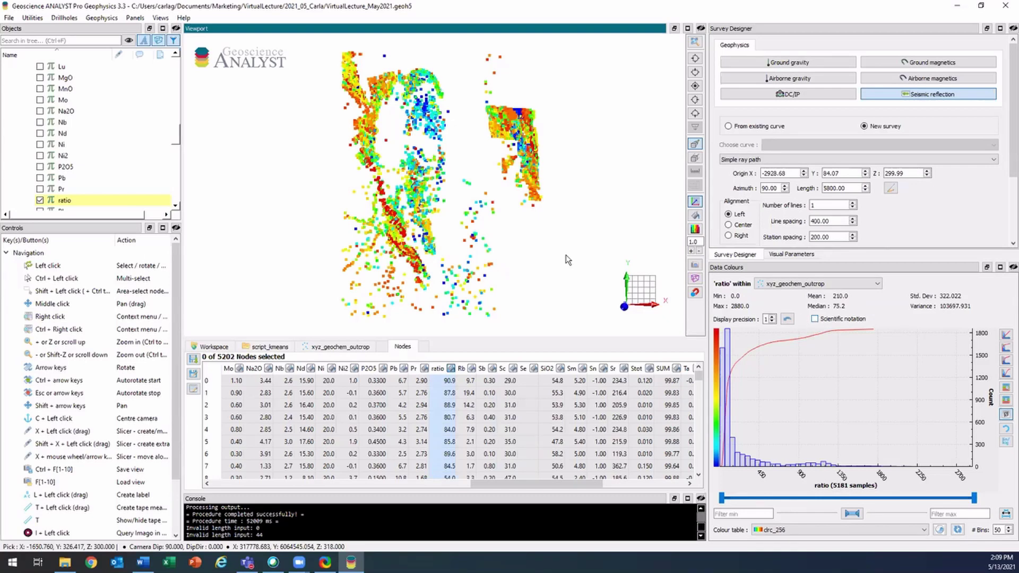
- Start another script on the xyz_geochem_outcrop points, name its output rock_type and clear the existing formula
{"action": "left_click", "coordinate": [371, 110]}
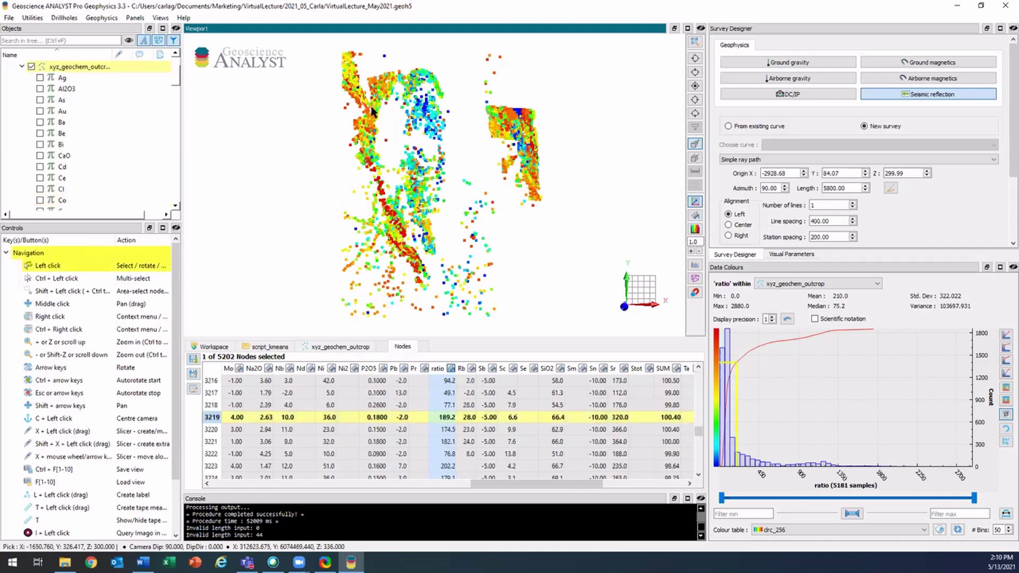
{"action": "right_click", "coordinate": [372, 110]}
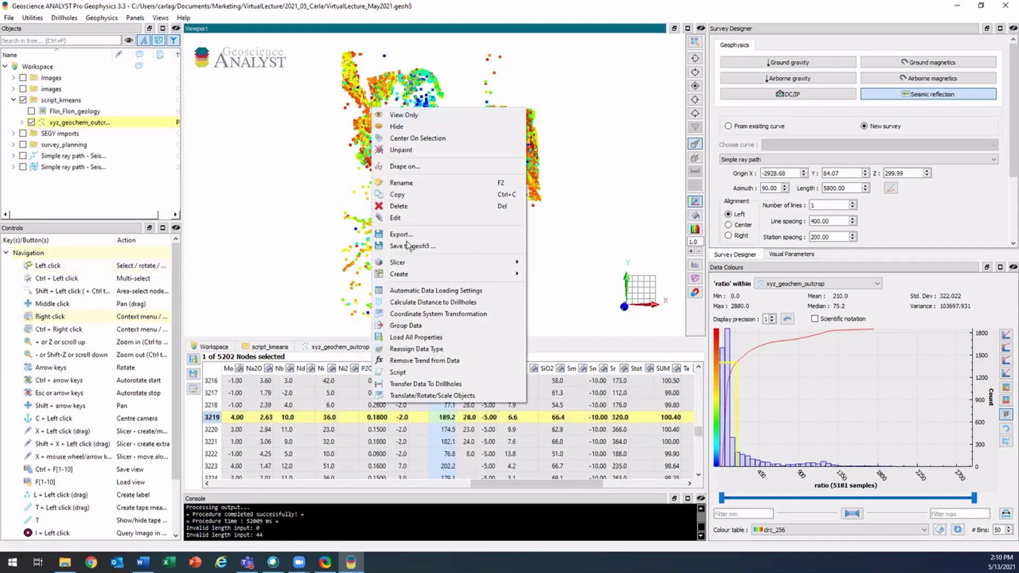
{"action": "left_click", "coordinate": [444, 369]}
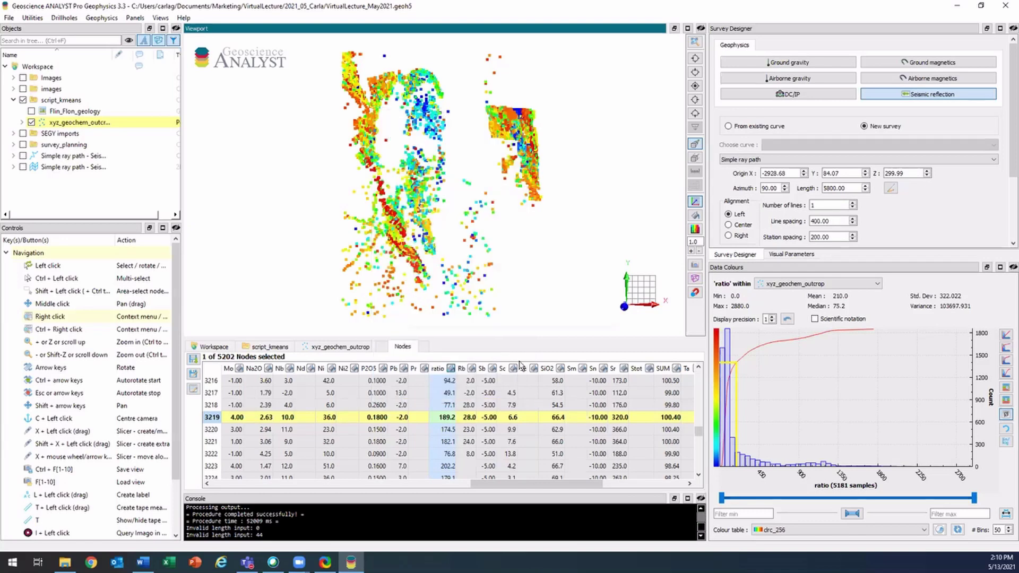
{"action": "key", "text": "ctrl+a"}
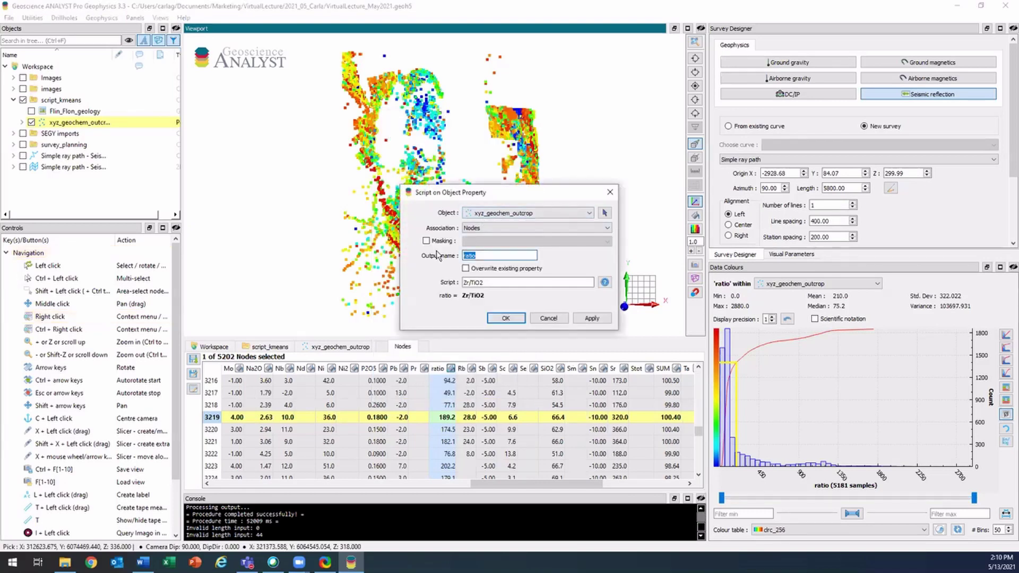
{"action": "type", "text": "rock_type"}
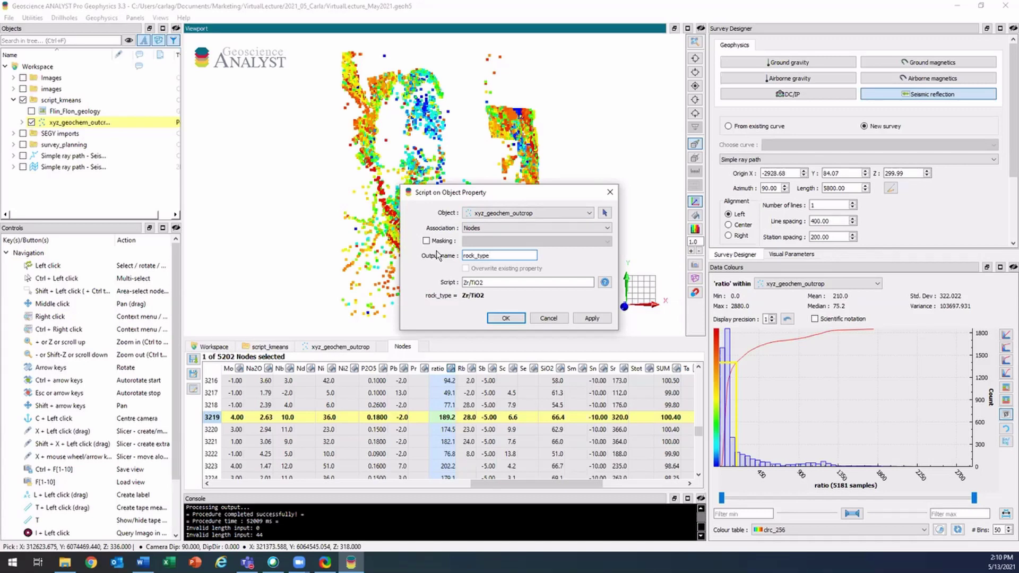
{"action": "left_click_drag", "start_coordinate": [538, 281], "coordinate": [442, 271]}
{"action": "key", "text": "BackSpace"}
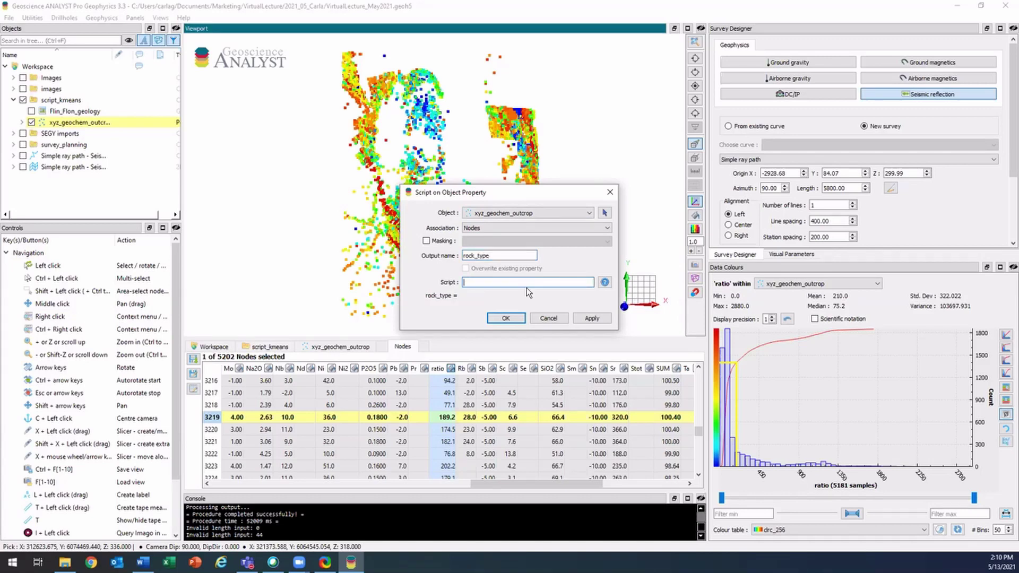
- Examine the scripting functions reference for the operators, conditional syntax and if-then examples
{"action": "left_click", "coordinate": [605, 281]}
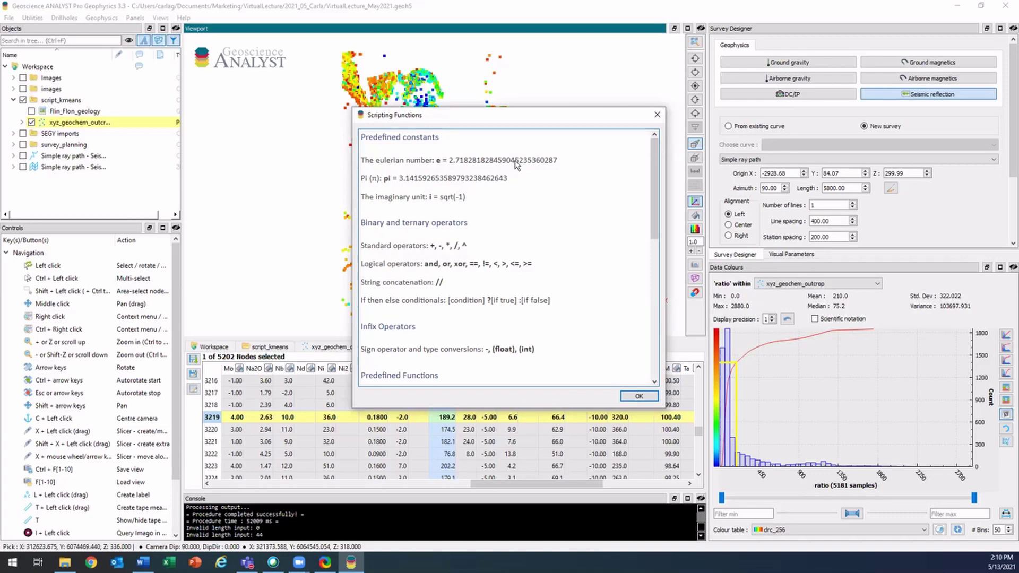
{"action": "scroll", "coordinate": [438, 236], "scroll_direction": "down", "scroll_amount": 3}
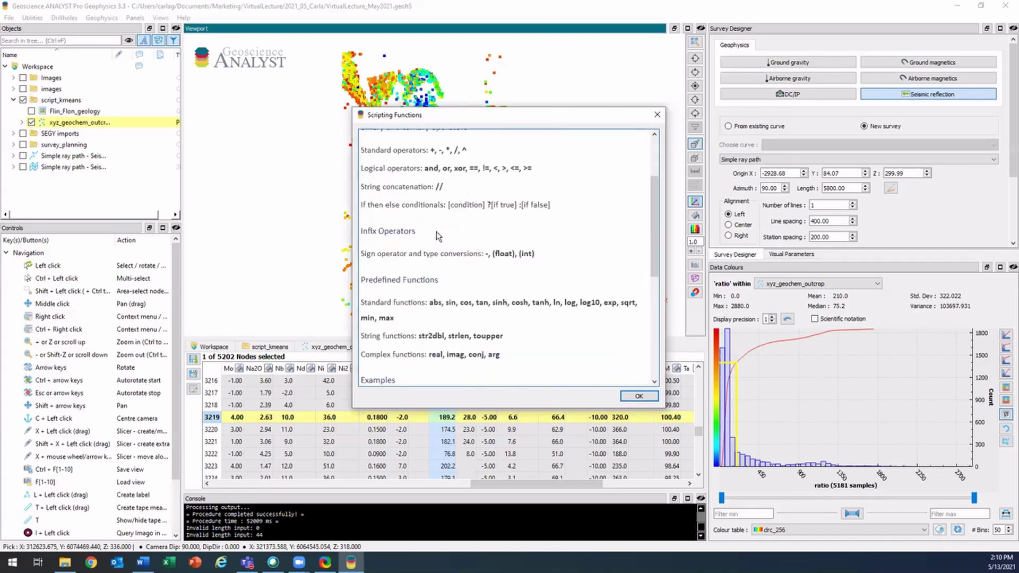
{"action": "scroll", "coordinate": [431, 279], "scroll_direction": "down", "scroll_amount": 4}
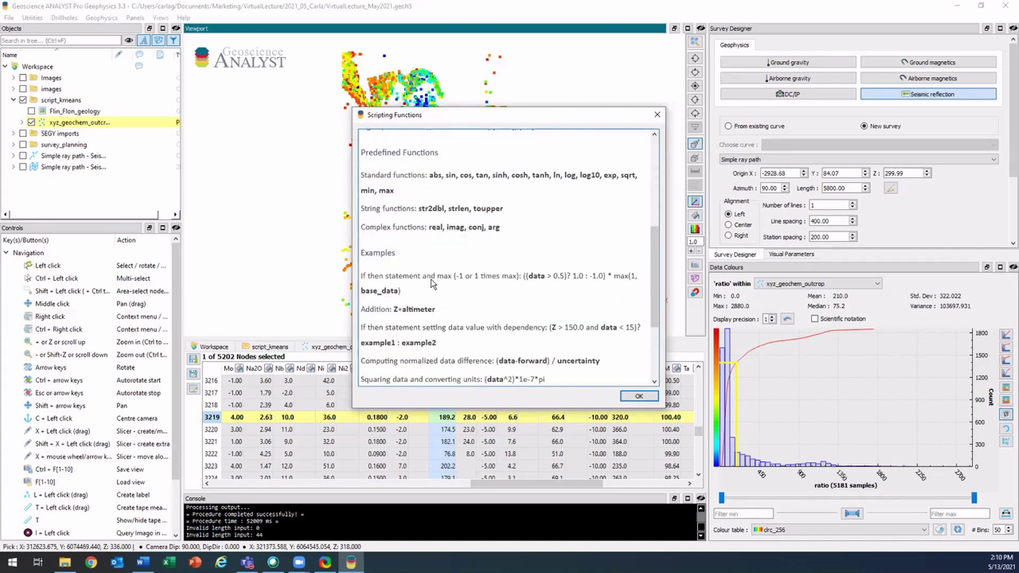
- Run the script (ratio>75)?"mafic":"TBD" for rock_type, close the functions reference and colour the points by the resulting classes
{"action": "scroll", "coordinate": [431, 282], "scroll_direction": "down", "scroll_amount": 1}
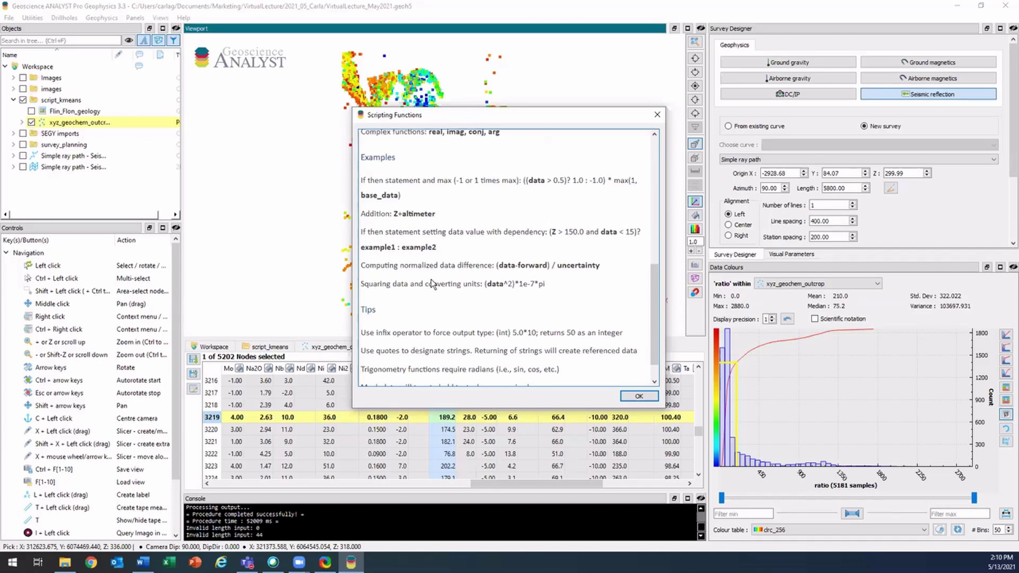
{"action": "scroll", "coordinate": [431, 279], "scroll_direction": "up", "scroll_amount": 8}
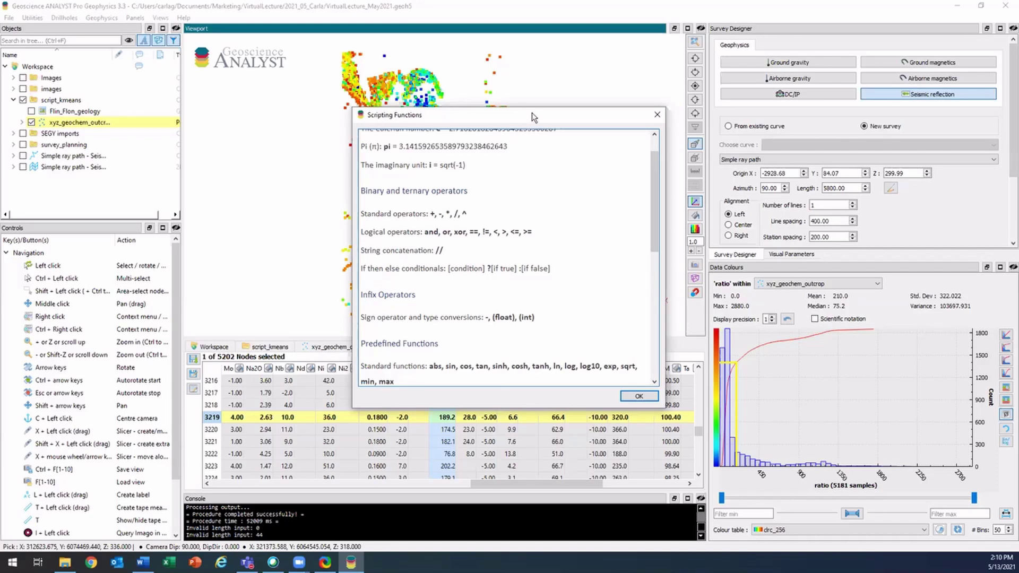
{"action": "left_click_drag", "start_coordinate": [568, 112], "coordinate": [843, 111]}
{"action": "left_click", "coordinate": [533, 282]}
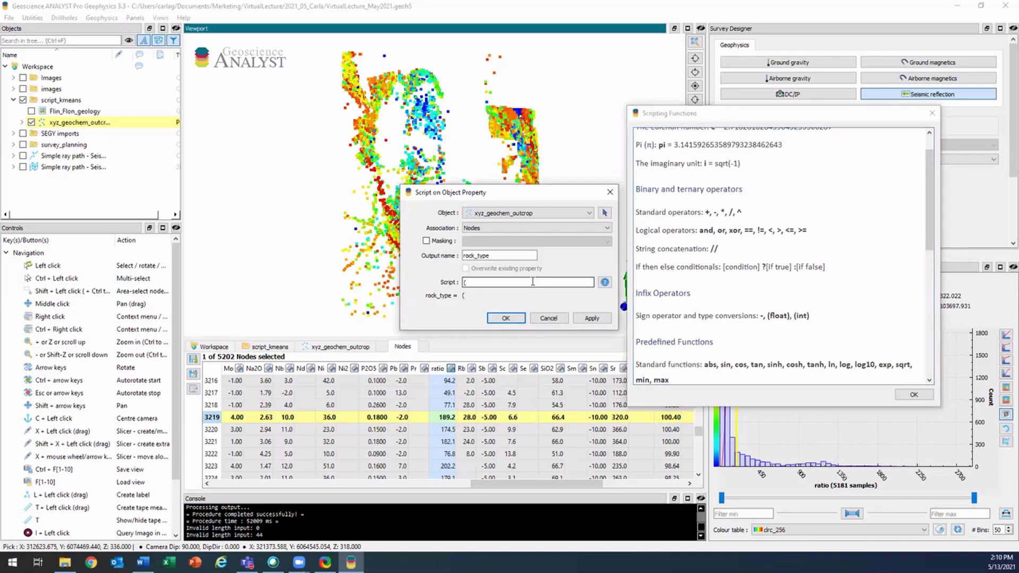
{"action": "type", "text": "(ratio>75)?\"mafic\":\"TBD\""}
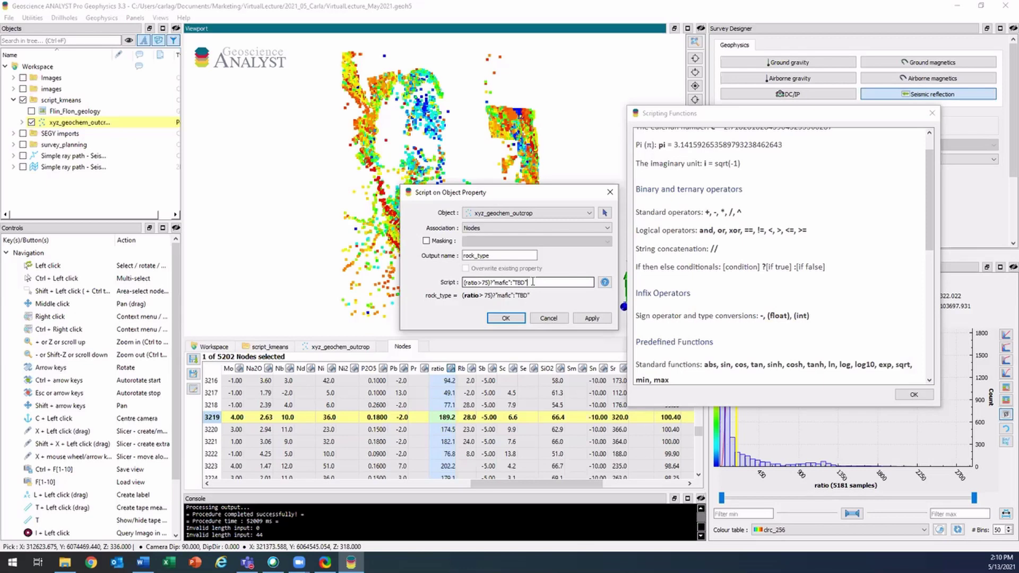
{"action": "left_click", "coordinate": [590, 320]}
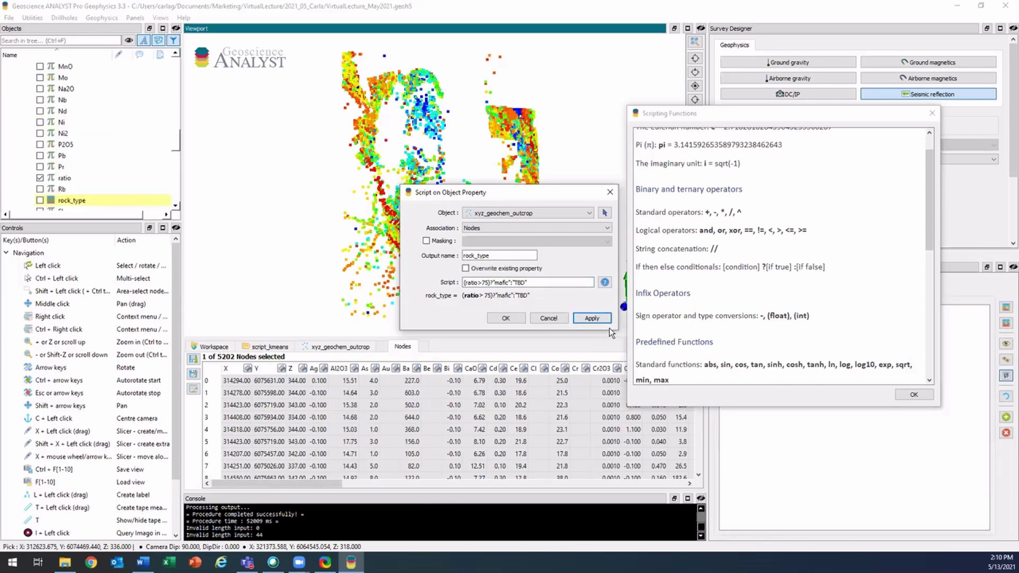
{"action": "left_click", "coordinate": [932, 113]}
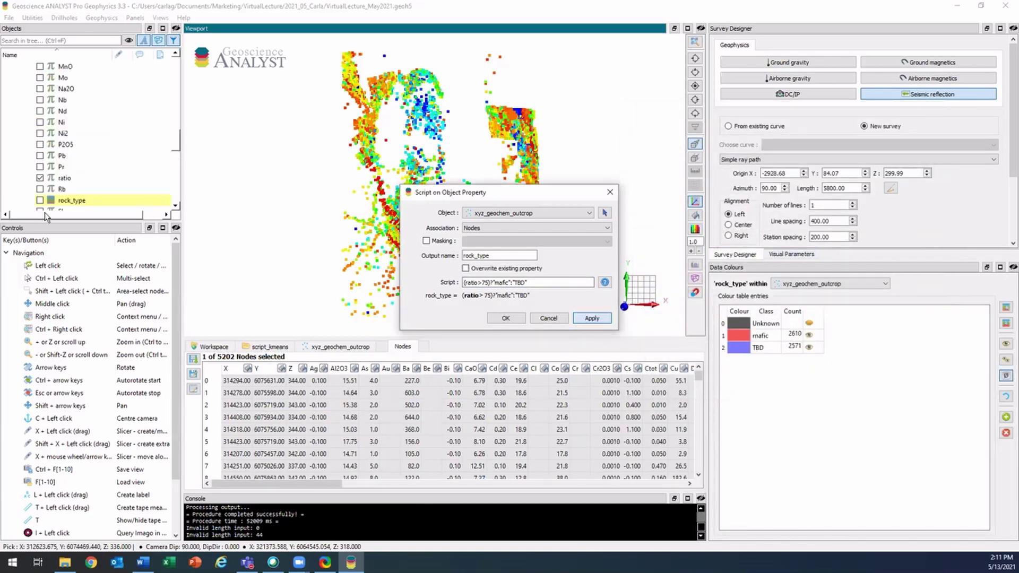
{"action": "key", "text": "Return"}
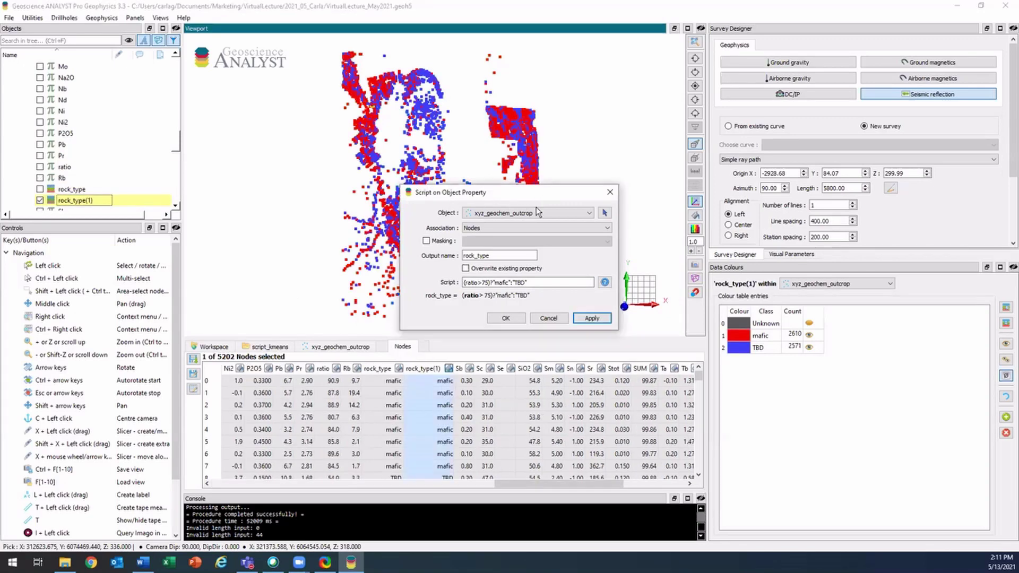
- Change the mafic class colour of rock_type(1) to dark green
{"action": "left_click_drag", "start_coordinate": [536, 194], "coordinate": [497, 332]}
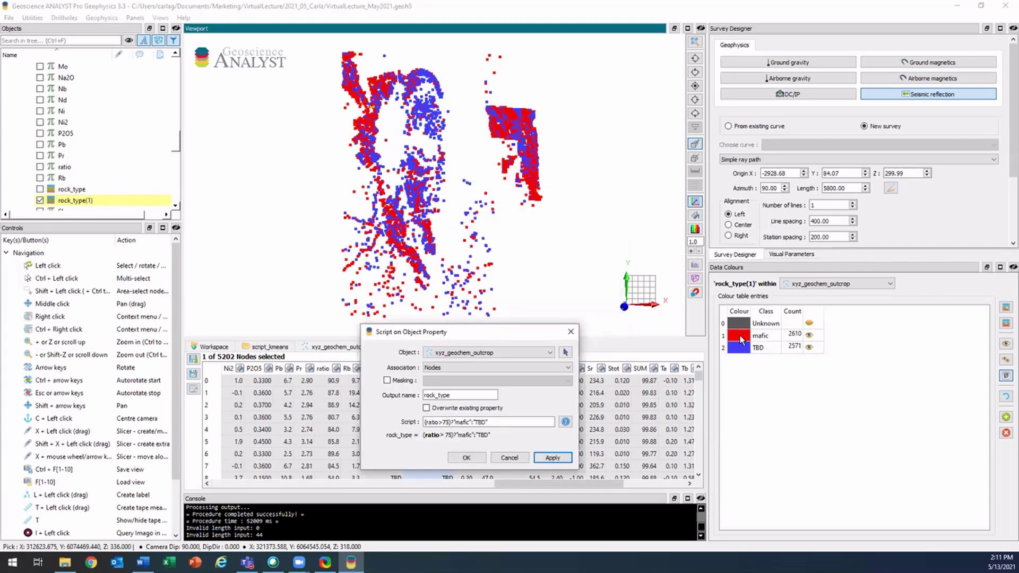
{"action": "double_click", "coordinate": [737, 336]}
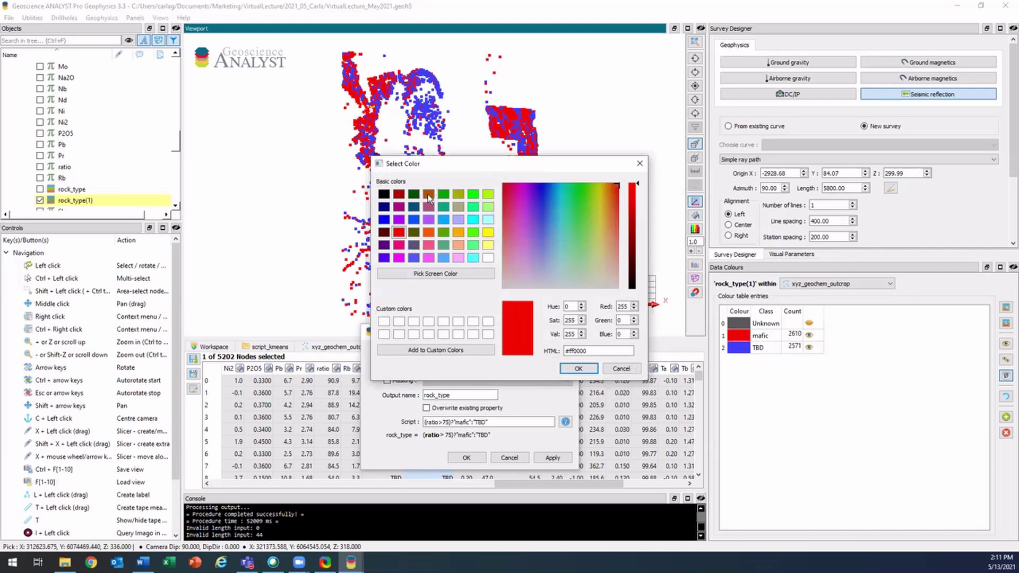
{"action": "left_click", "coordinate": [415, 196]}
{"action": "left_click", "coordinate": [578, 368]}
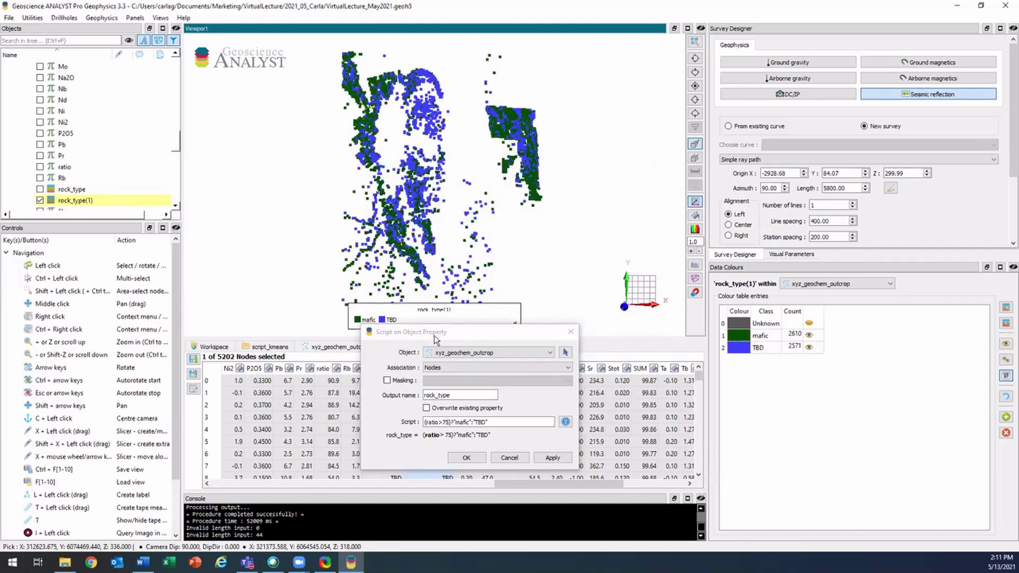
- Allow overwriting the existing property and change the script to return "intermediate" where ratio>=75 and ratio<150
{"action": "left_click_drag", "start_coordinate": [434, 335], "coordinate": [498, 220]}
{"action": "left_click", "coordinate": [490, 294]}
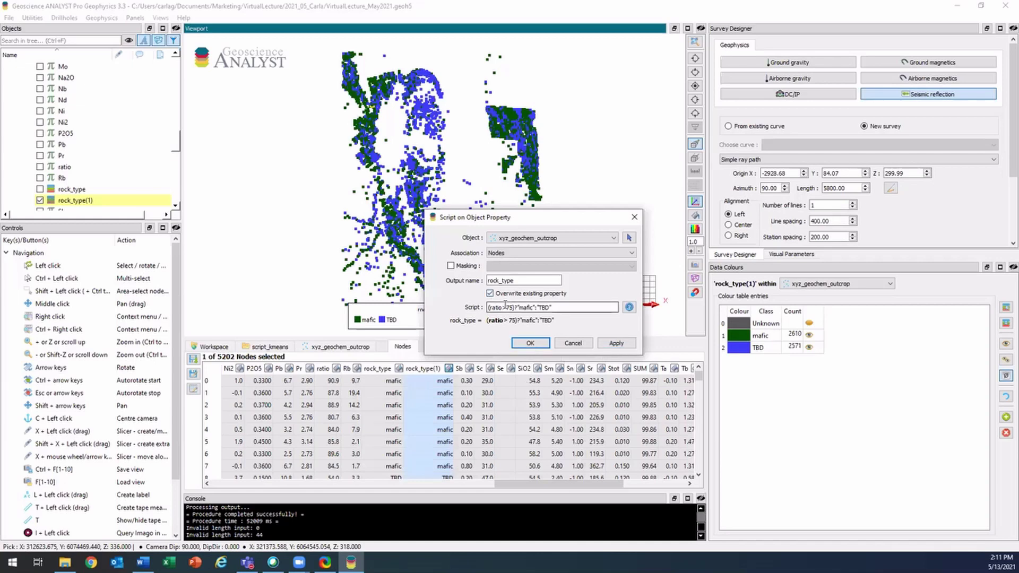
{"action": "left_click", "coordinate": [506, 307]}
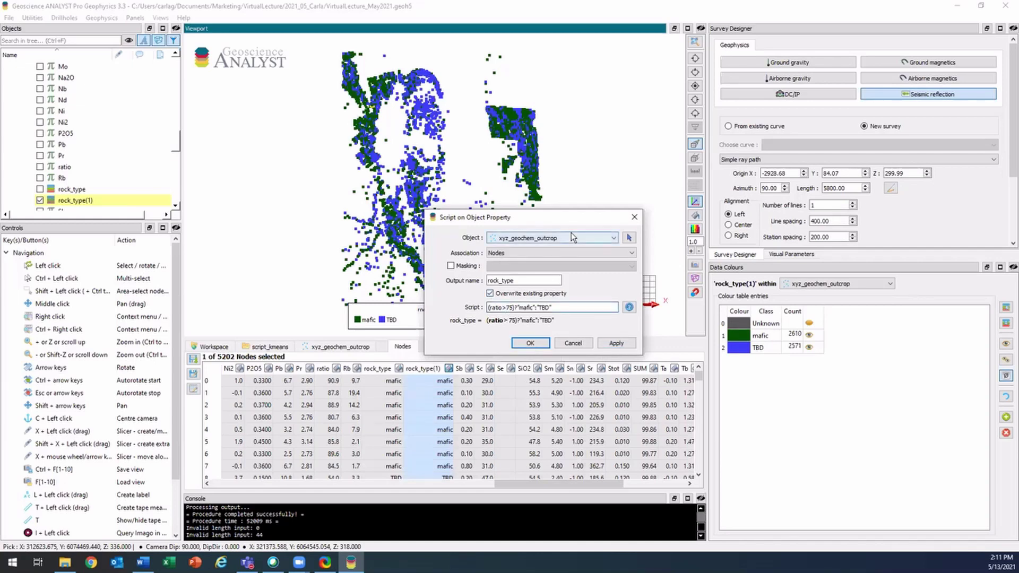
{"action": "type", "text": "=75 and ratio"}
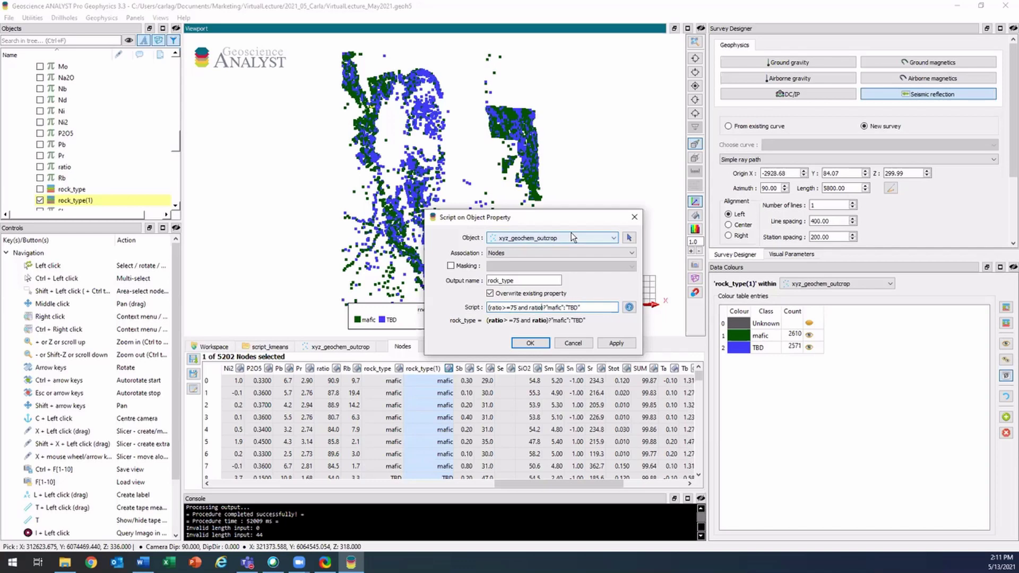
{"action": "type", "text": "<150"}
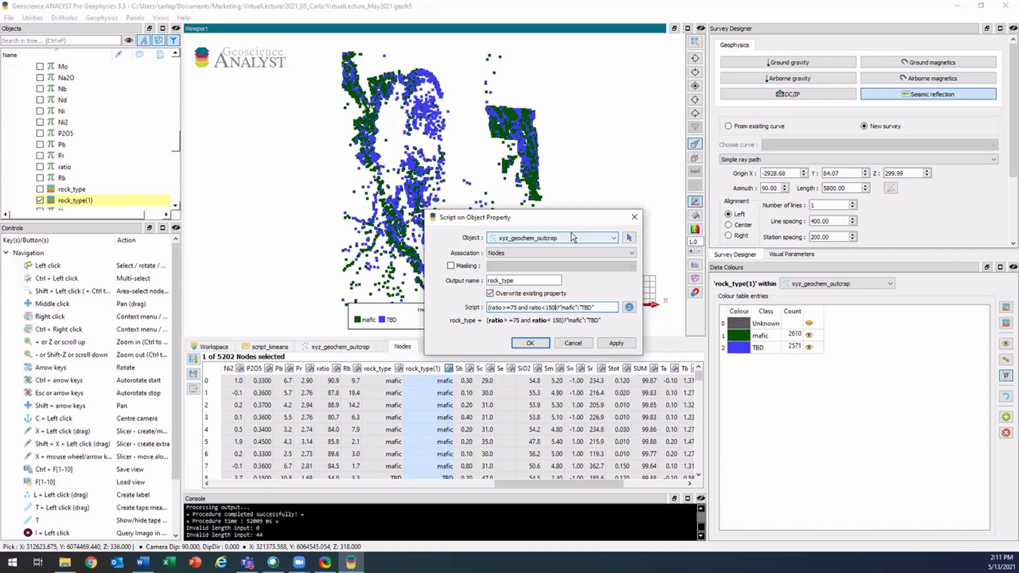
{"action": "double_click", "coordinate": [579, 307]}
{"action": "key", "text": "Delete"}
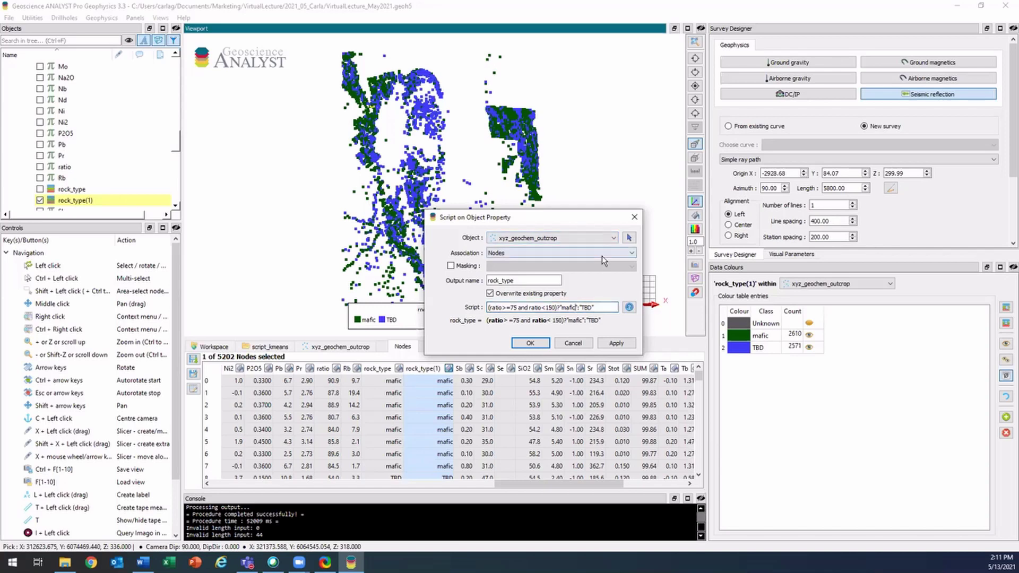
{"action": "type", "text": "intermediate"}
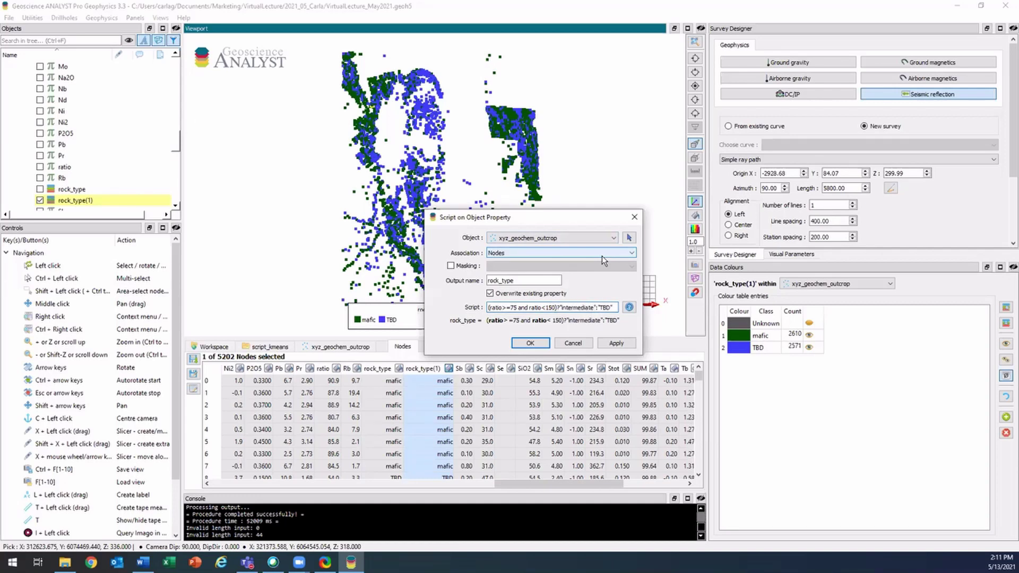
- Replace the script's "TBD" else value with rock_type, widen the script dialog and apply the script
{"action": "left_click_drag", "start_coordinate": [616, 307], "coordinate": [599, 307]}
{"action": "type", "text": "roc"}
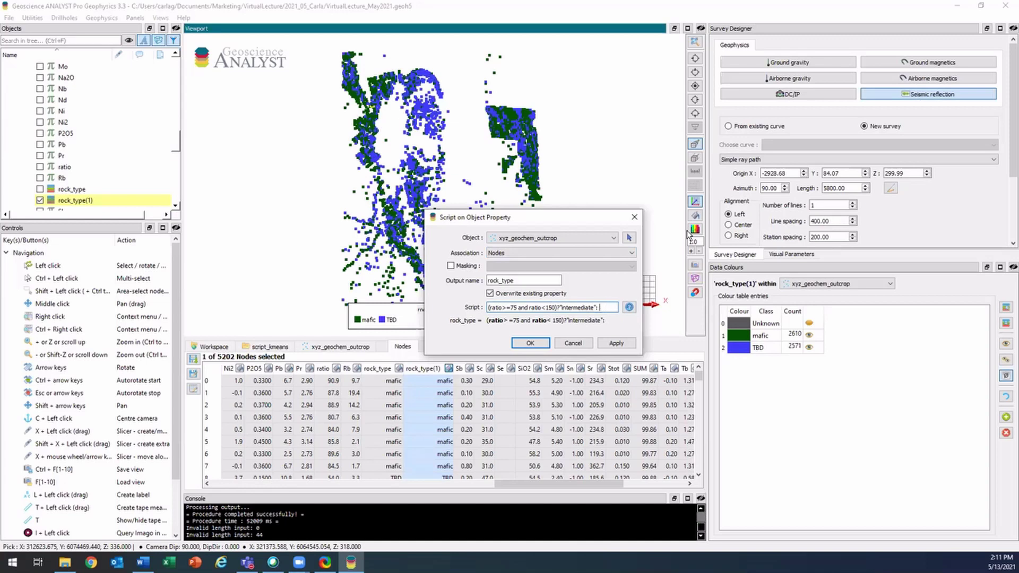
{"action": "type", "text": "k_type"}
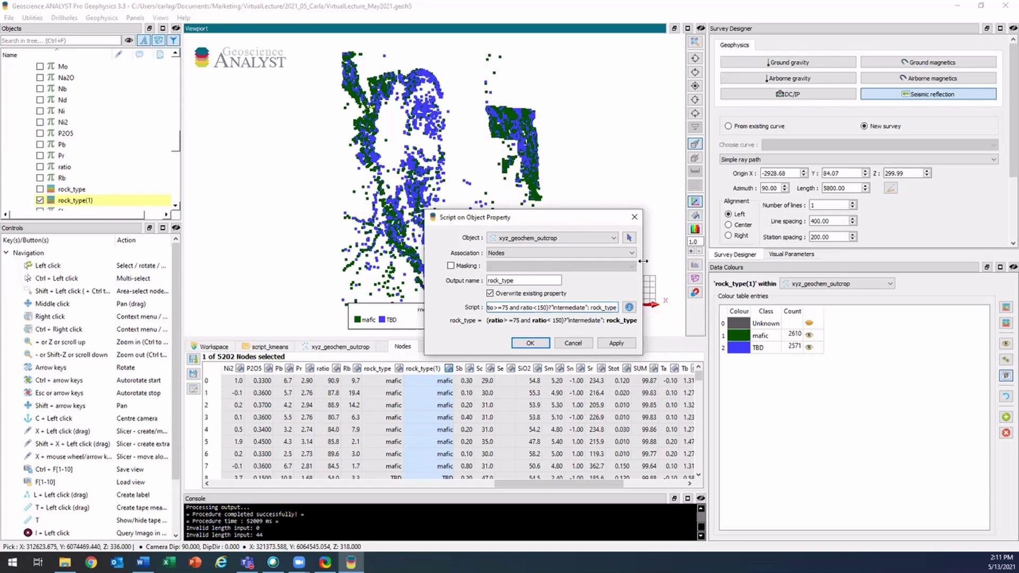
{"action": "left_click_drag", "start_coordinate": [644, 261], "coordinate": [663, 261]}
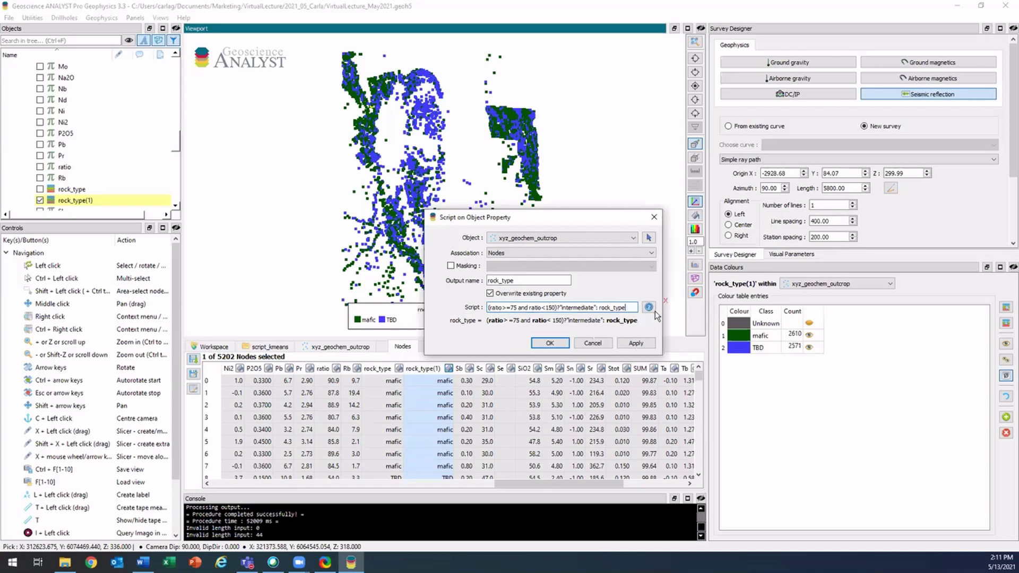
{"action": "left_click", "coordinate": [642, 345]}
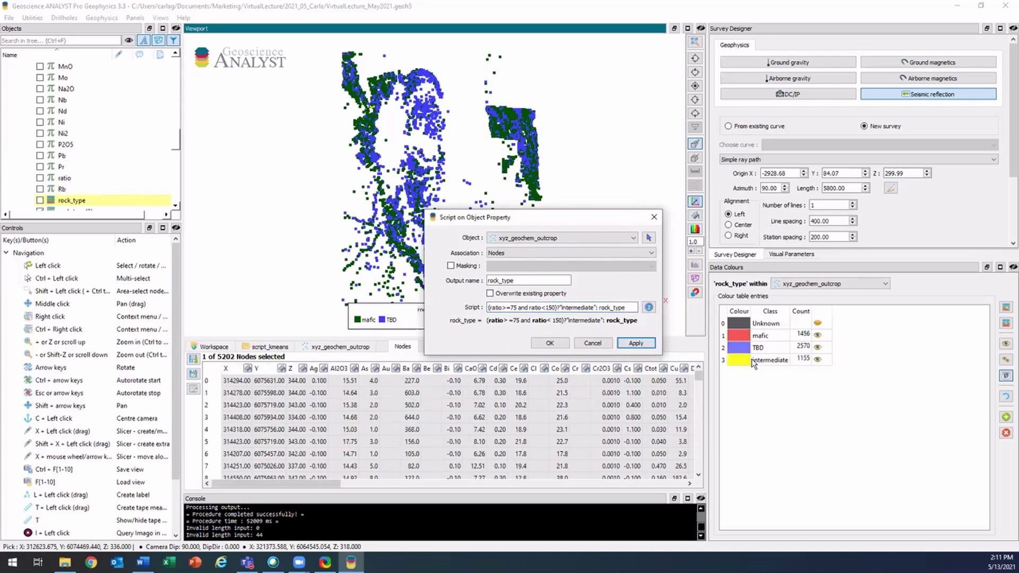
- Change the intermediate class colour of rock_type to bright green
{"action": "double_click", "coordinate": [750, 359]}
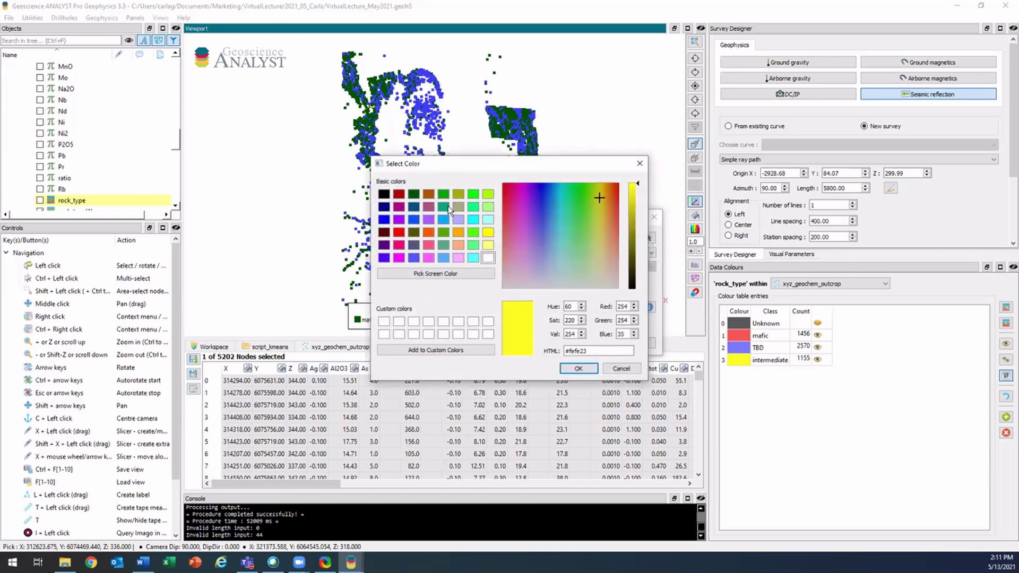
{"action": "left_click", "coordinate": [473, 194]}
{"action": "left_click", "coordinate": [580, 369]}
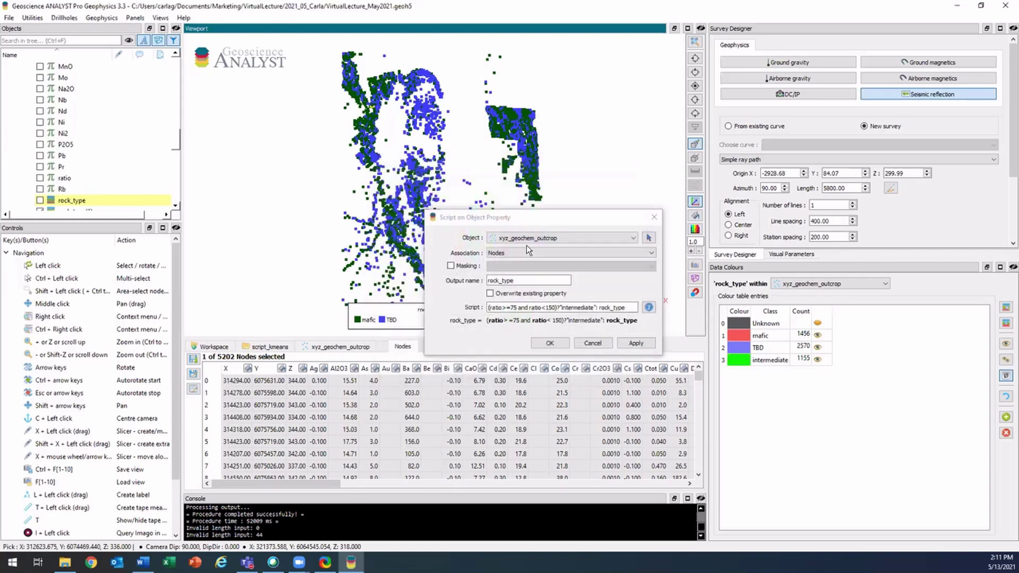
- Switch the point colouring from rock_type(1) to rock_type, moving the script dialog off the points
{"action": "scroll", "coordinate": [112, 194], "scroll_direction": "down", "scroll_amount": 1}
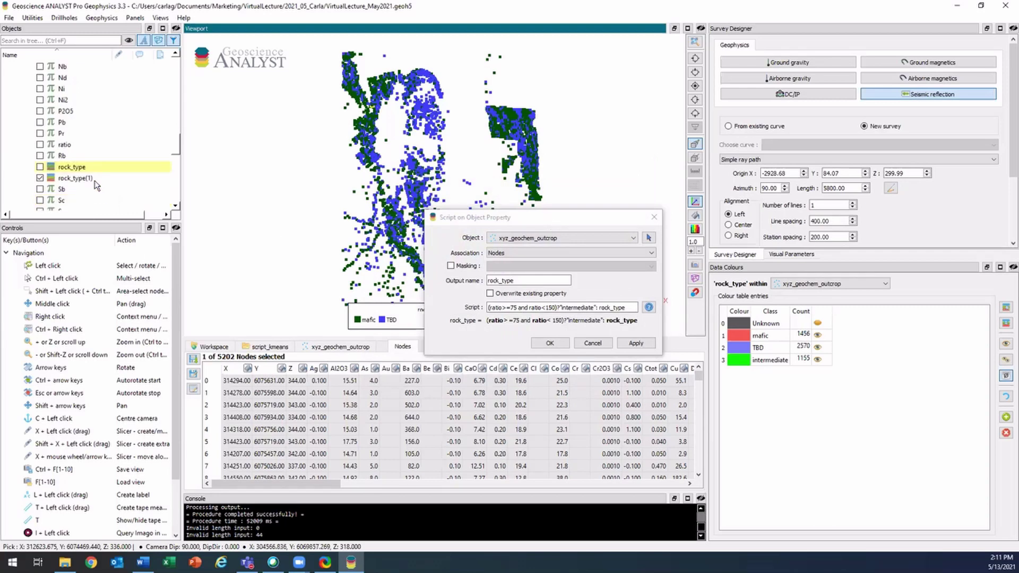
{"action": "left_click", "coordinate": [98, 177]}
{"action": "left_click", "coordinate": [543, 235]}
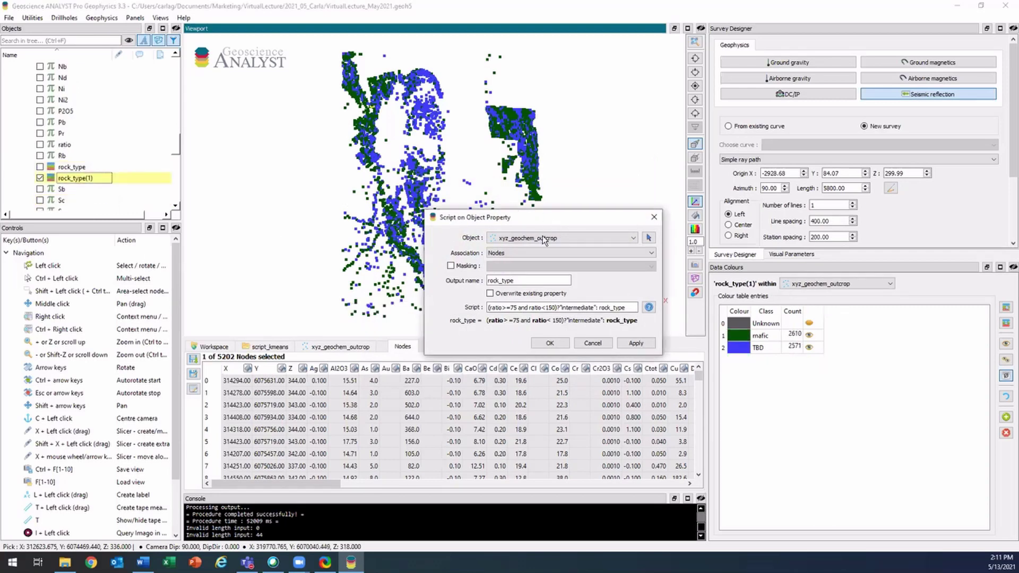
{"action": "left_click_drag", "start_coordinate": [542, 221], "coordinate": [506, 282]}
{"action": "left_click", "coordinate": [40, 178]}
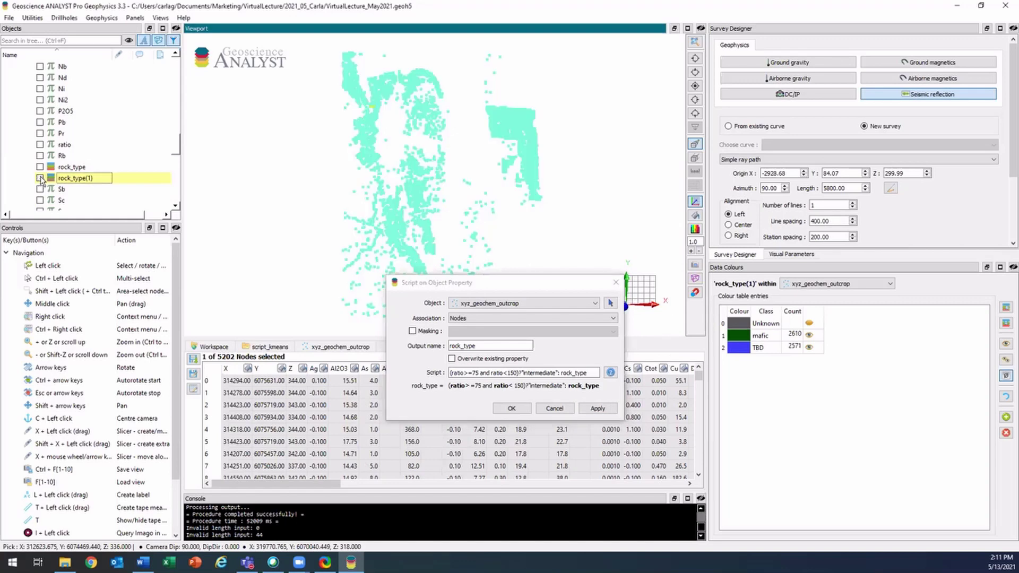
{"action": "left_click", "coordinate": [40, 178]}
{"action": "left_click", "coordinate": [40, 168]}
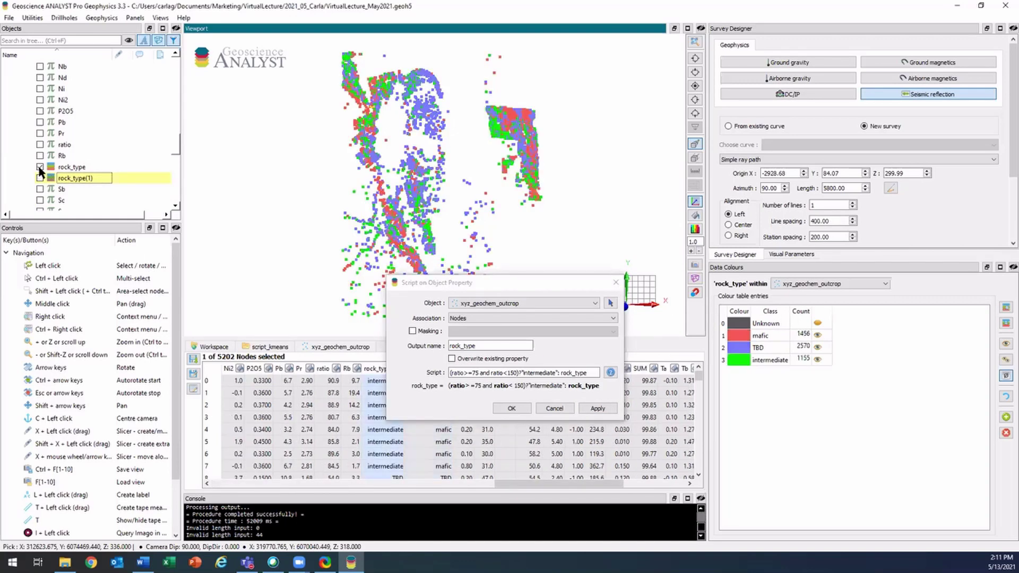
{"action": "left_click", "coordinate": [511, 288]}
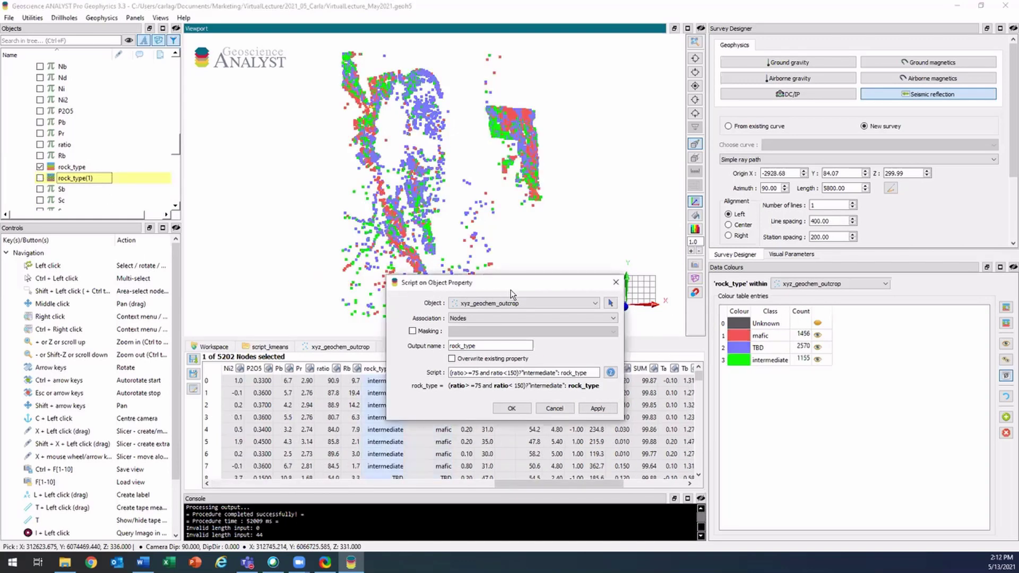
- Select rock_type in the object tree and change its mafic class colour to dark green
{"action": "left_click_drag", "start_coordinate": [511, 290], "coordinate": [501, 360]}
{"action": "left_click", "coordinate": [84, 169]}
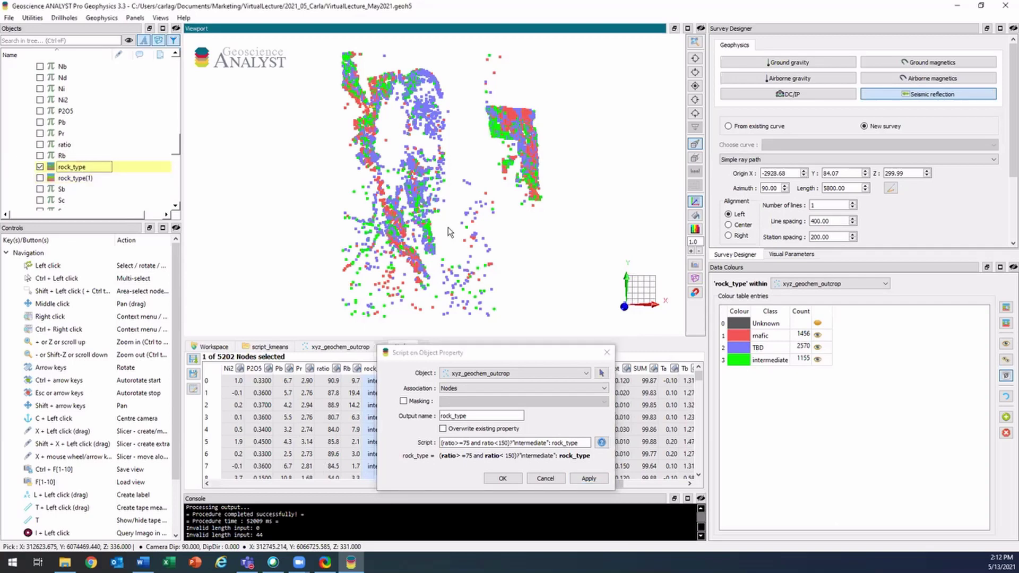
{"action": "double_click", "coordinate": [739, 336]}
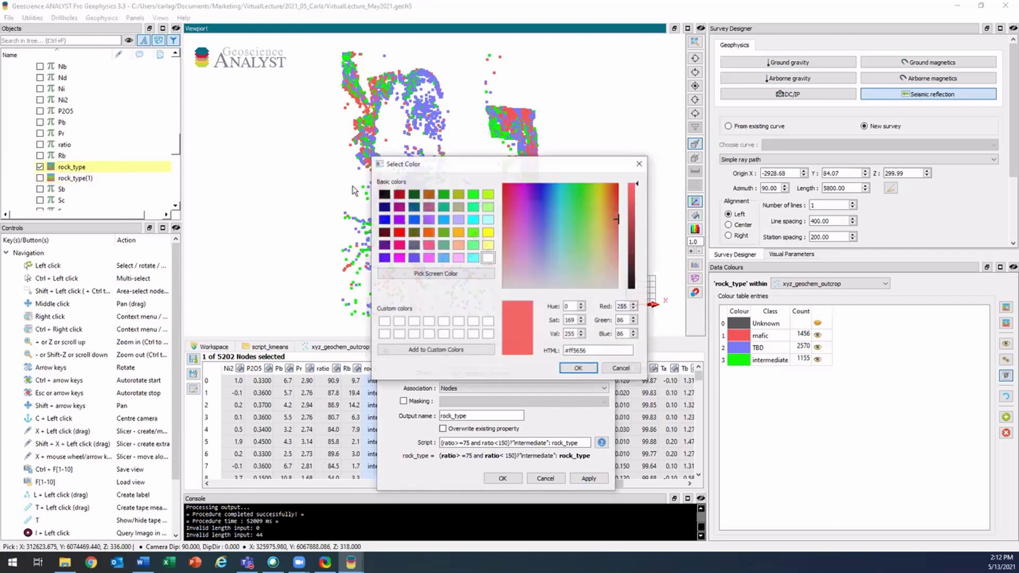
{"action": "left_click", "coordinate": [417, 194]}
{"action": "left_click", "coordinate": [577, 368]}
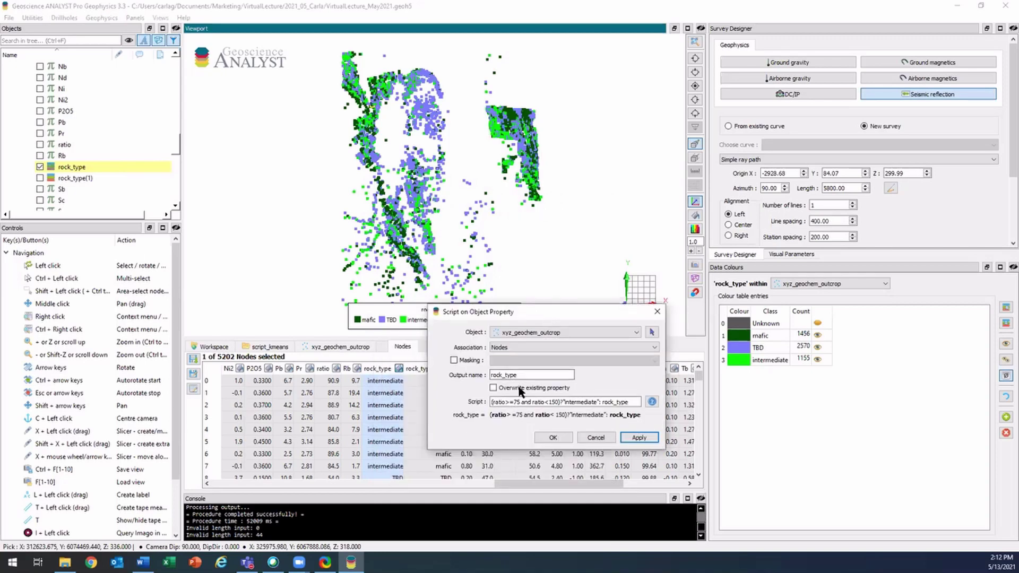
- Overwrite rock_type with the script (ratio>=150)?"felsic": rock_type
{"action": "left_click", "coordinate": [503, 391]}
{"action": "left_click_drag", "start_coordinate": [513, 401], "coordinate": [547, 402]}
{"action": "key", "text": "BackSpace"}
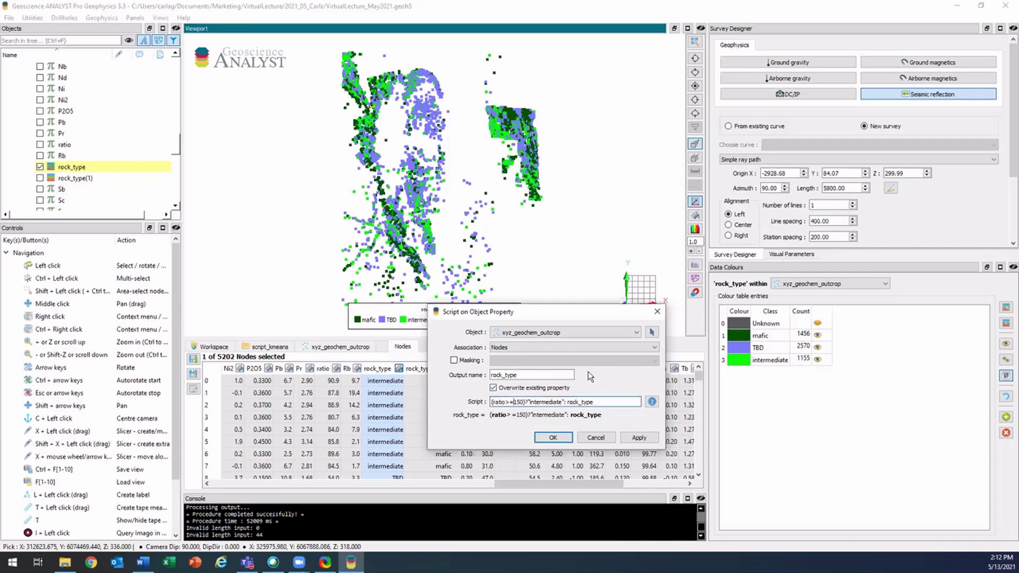
{"action": "left_click_drag", "start_coordinate": [563, 402], "coordinate": [530, 401]}
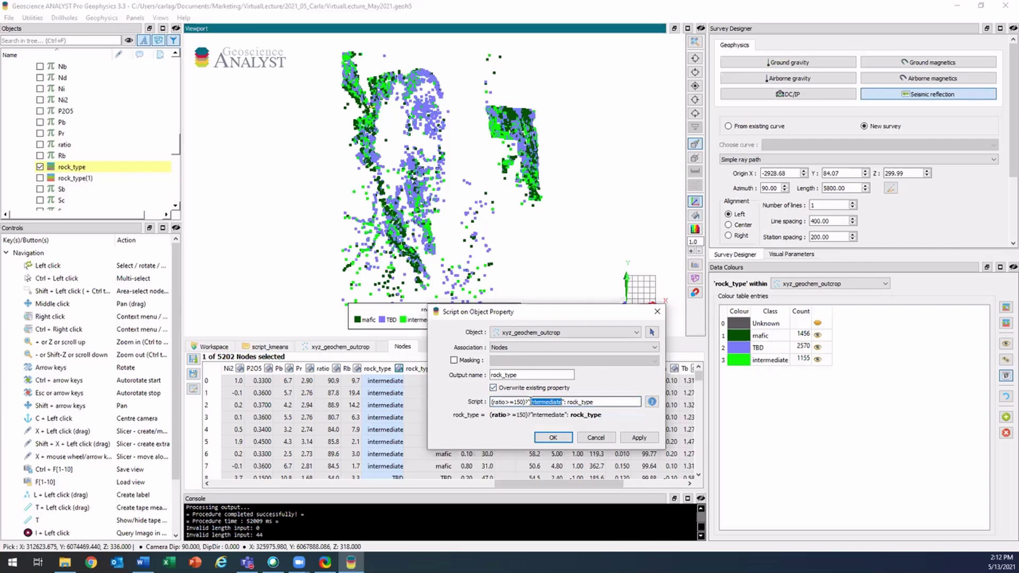
{"action": "type", "text": "felsic"}
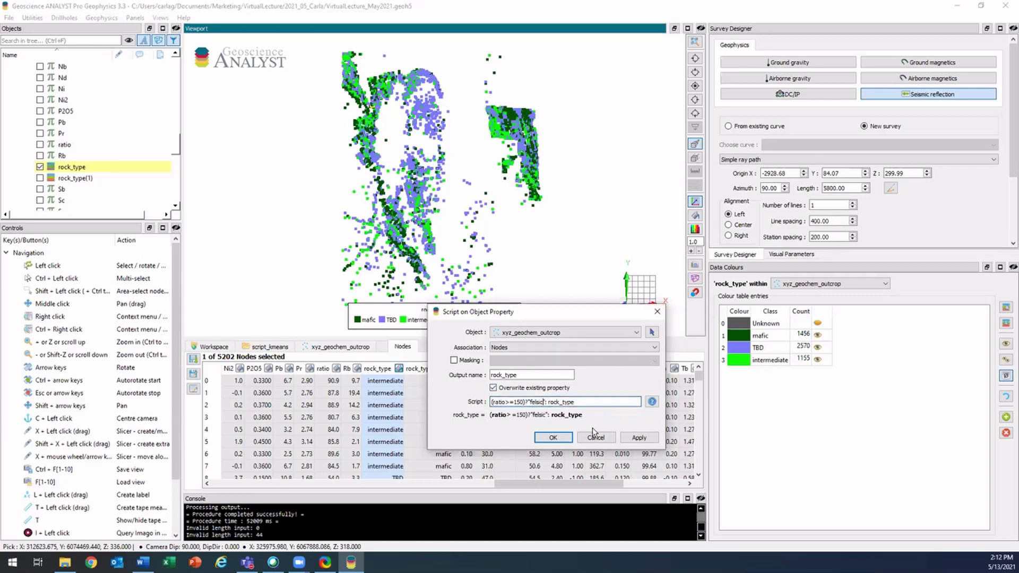
{"action": "left_click", "coordinate": [640, 437]}
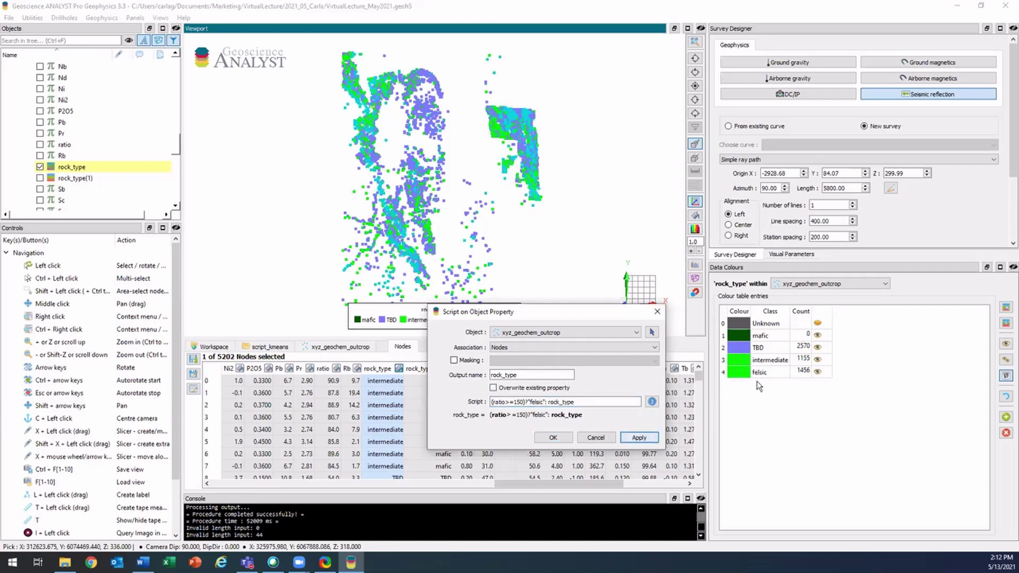
- Change the felsic class colour of rock_type to orange, and briefly hide the TBD class before showing it again
{"action": "left_click", "coordinate": [749, 377]}
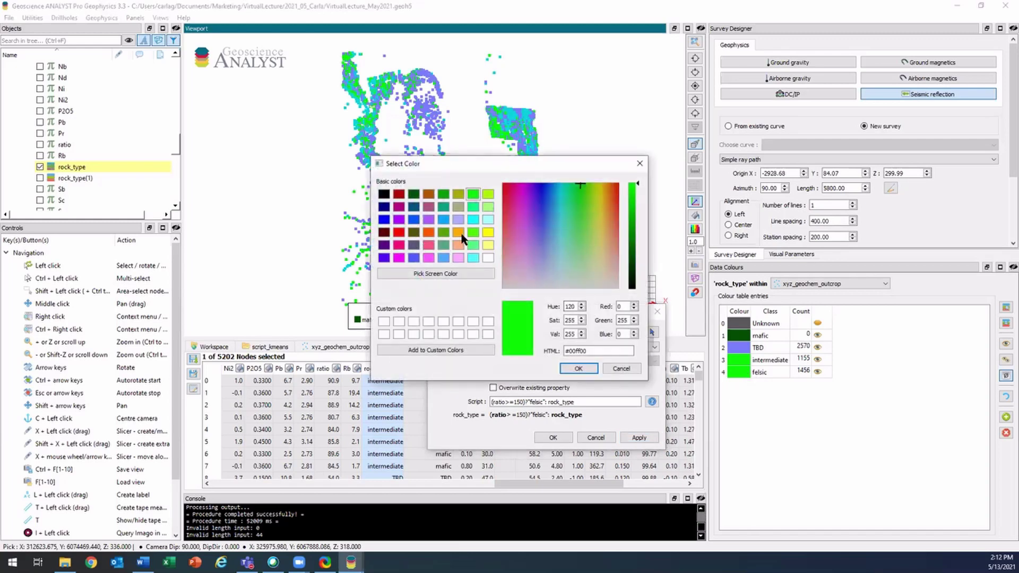
{"action": "left_click", "coordinate": [458, 232]}
{"action": "left_click", "coordinate": [578, 369]}
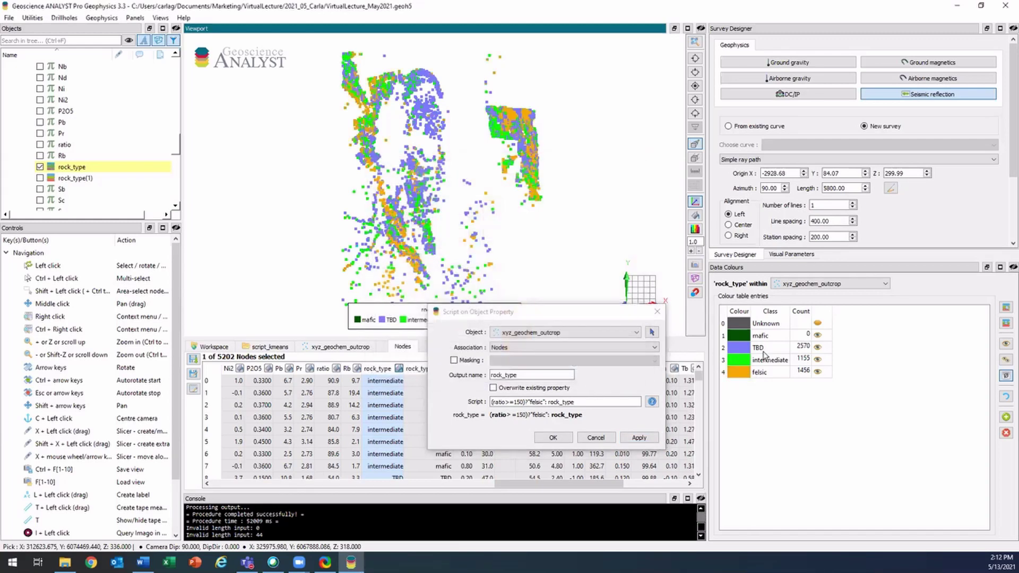
{"action": "left_click", "coordinate": [822, 348]}
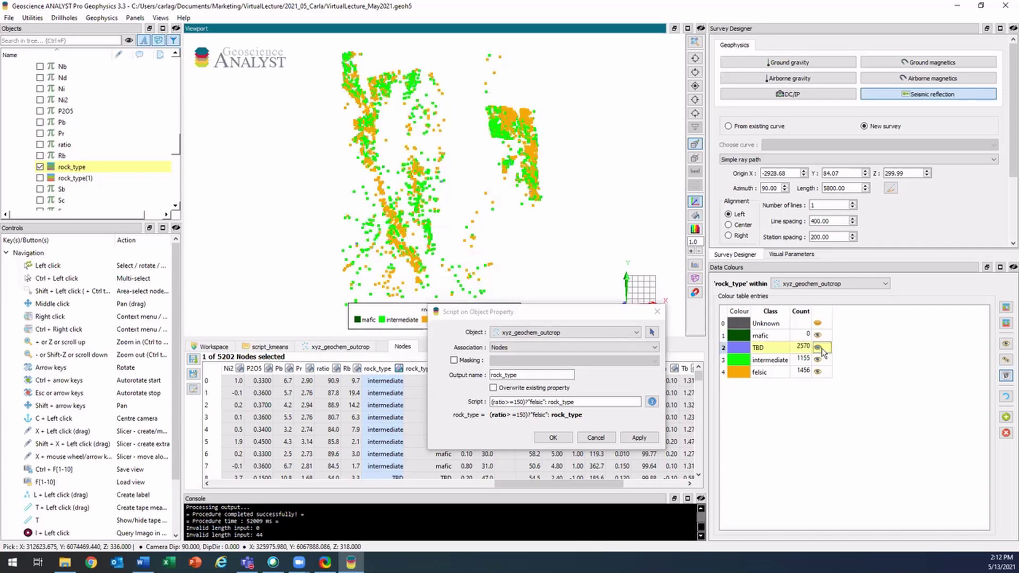
{"action": "left_click", "coordinate": [821, 348]}
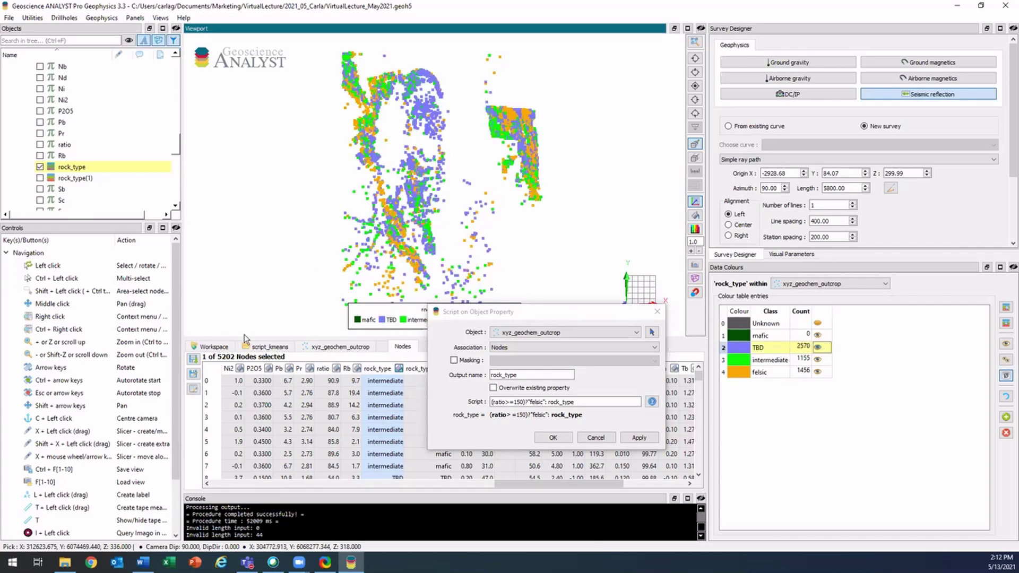
- Swap two rock_type class names: rename the TBD class to mafic and the empty mafic class to TBD
{"action": "double_click", "coordinate": [767, 348]}
{"action": "key", "text": "BackSpace"}
{"action": "key", "text": "BackSpace"}
{"action": "key", "text": "BackSpace"}
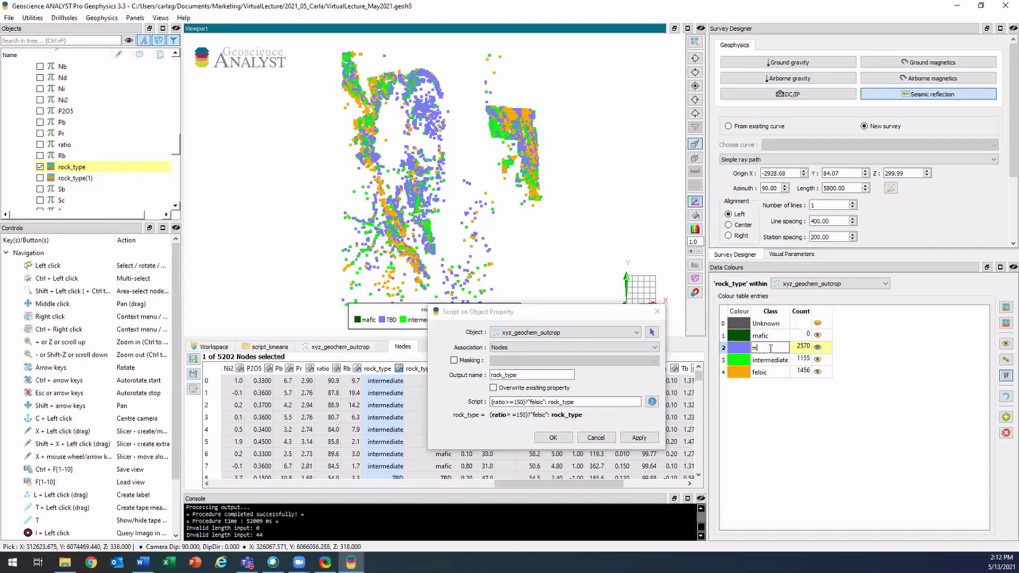
{"action": "type", "text": "mafic"}
{"action": "left_click", "coordinate": [781, 335]}
{"action": "double_click", "coordinate": [781, 335]}
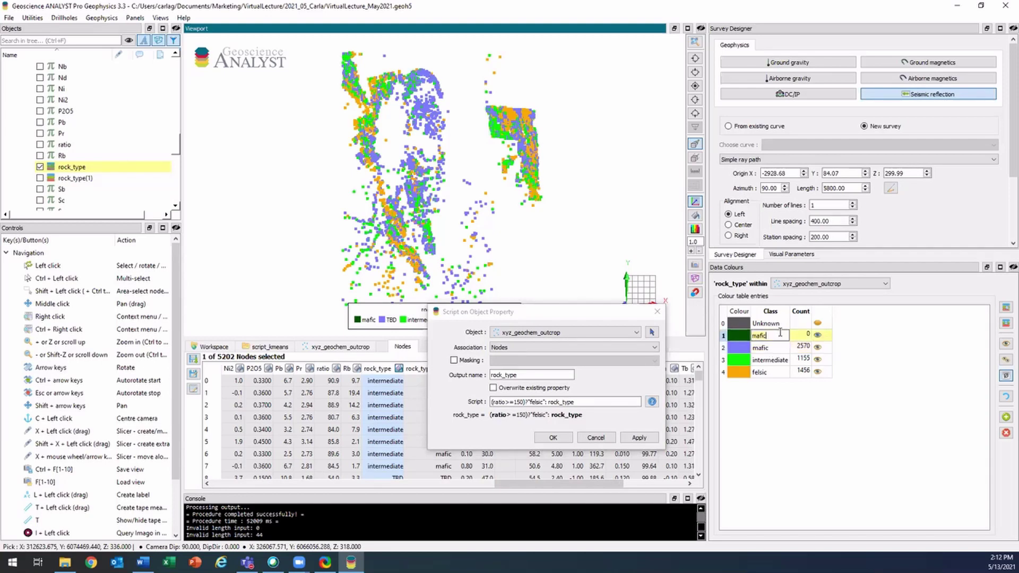
{"action": "type", "text": "TBC"}
{"action": "double_click", "coordinate": [780, 335]}
{"action": "key", "text": "Return"}
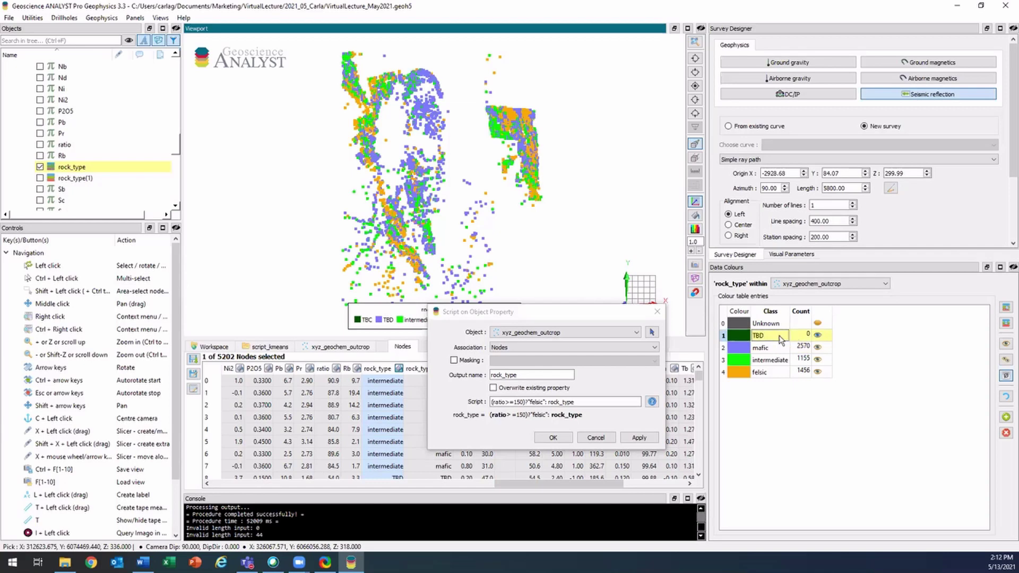
- Change the colour of the renamed mafic class to dark green (#005500)
{"action": "double_click", "coordinate": [742, 347]}
{"action": "left_click", "coordinate": [414, 194]}
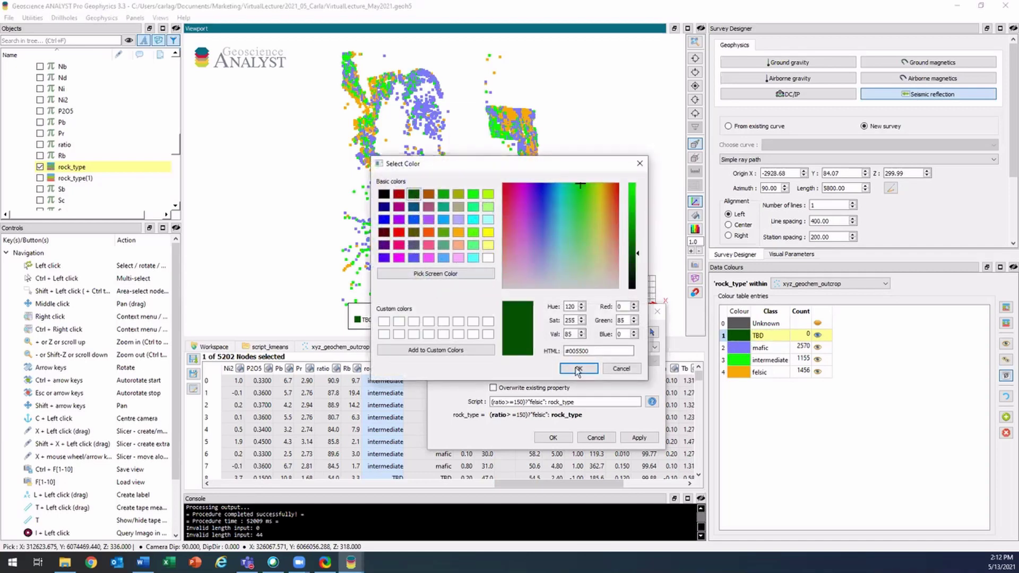
{"action": "left_click", "coordinate": [577, 369]}
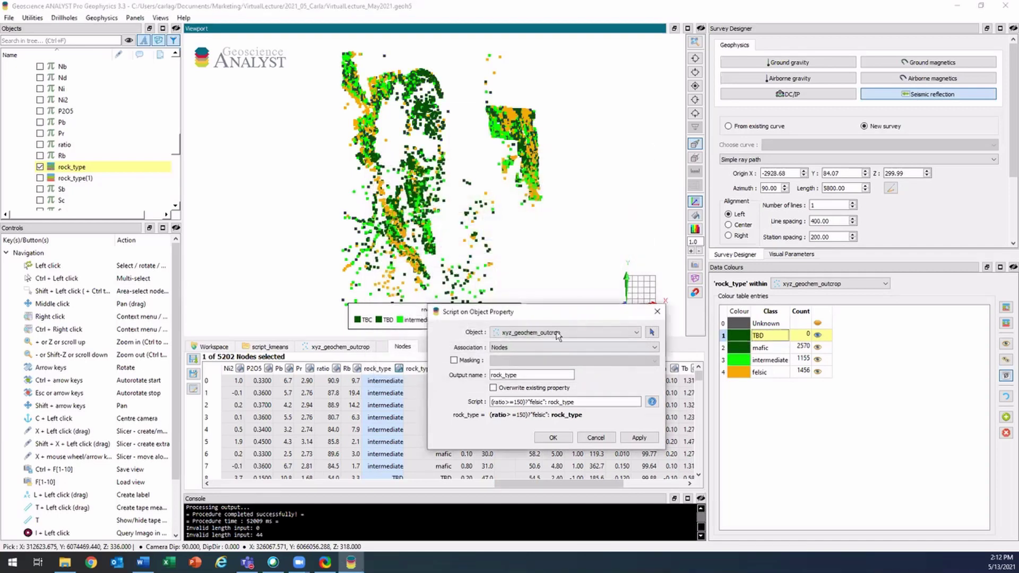
- Hide the empty TBD class and move the script dialog off the rock_type legend
{"action": "left_click_drag", "start_coordinate": [531, 312], "coordinate": [460, 355]}
{"action": "left_click", "coordinate": [469, 307]}
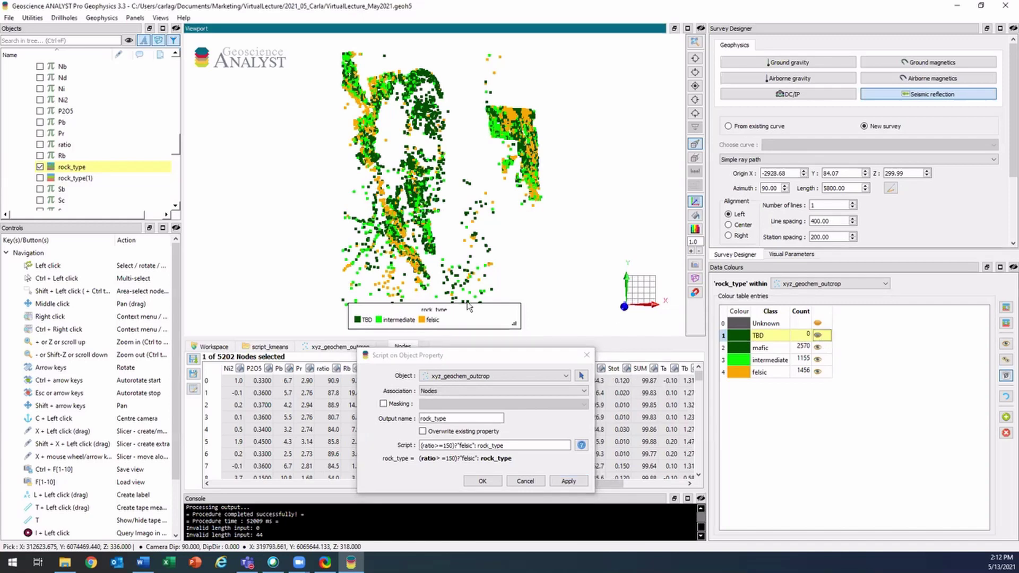
{"action": "middle_click_drag", "start_coordinate": [469, 307], "coordinate": [446, 268]}
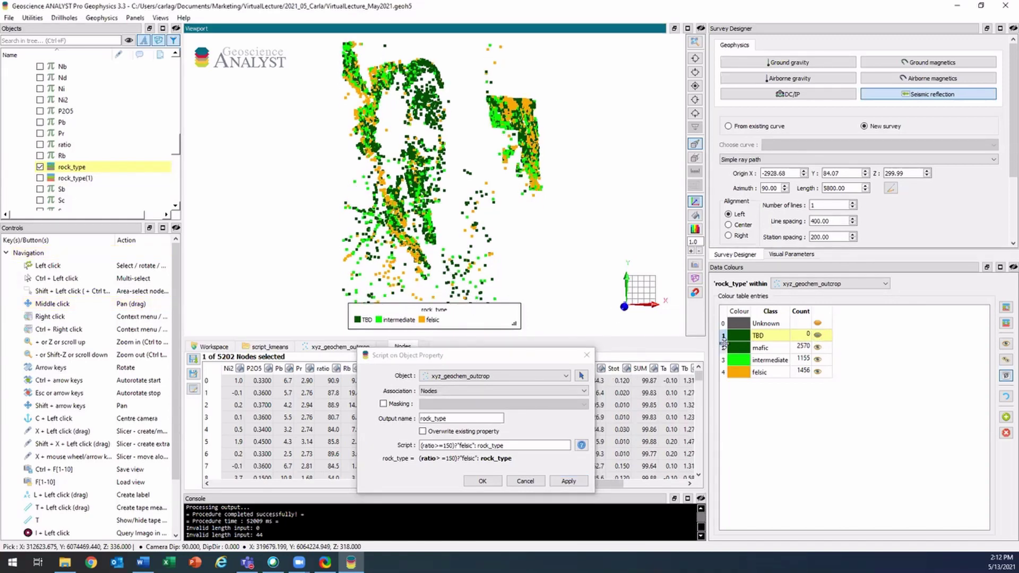
{"action": "left_click", "coordinate": [770, 349]}
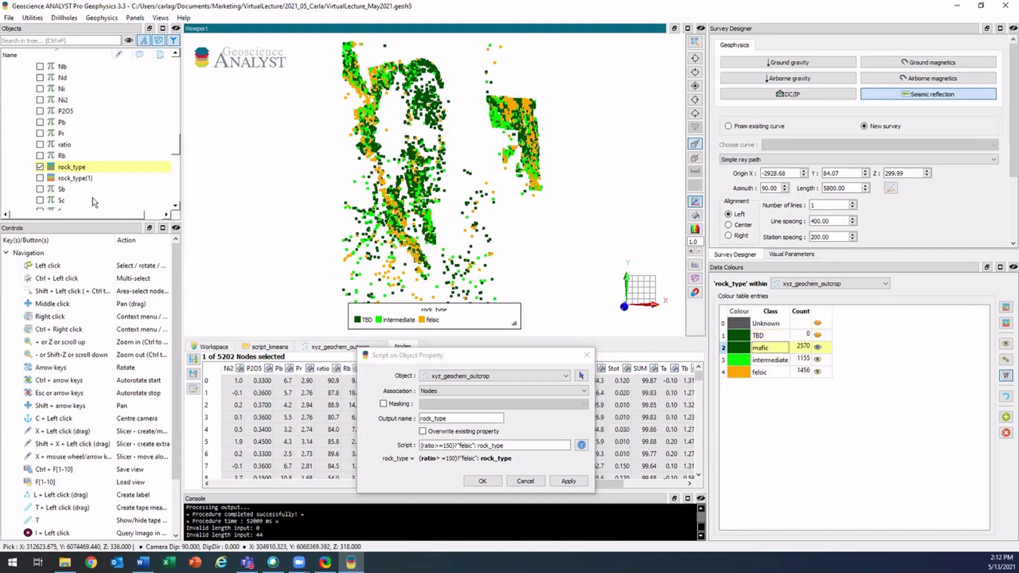
- Display the Flin_Flon_geology image with the outcrop points, set its transparency to 0.1 and compare the rock types with the mapped geology
{"action": "scroll", "coordinate": [58, 174], "scroll_direction": "up", "scroll_amount": 10}
{"action": "scroll", "coordinate": [58, 175], "scroll_direction": "up", "scroll_amount": 3}
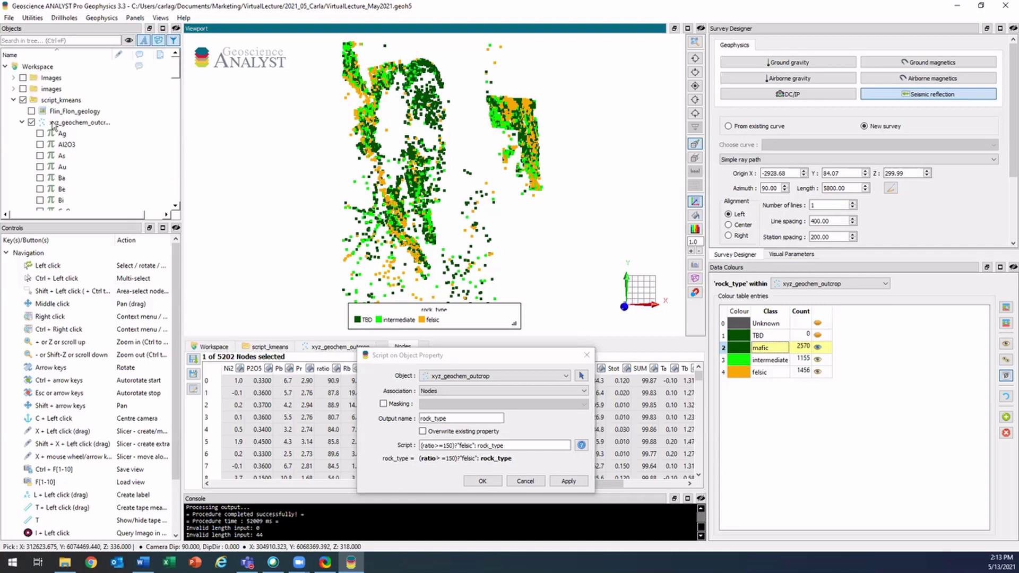
{"action": "left_click", "coordinate": [31, 112]}
{"action": "left_click", "coordinate": [74, 111]}
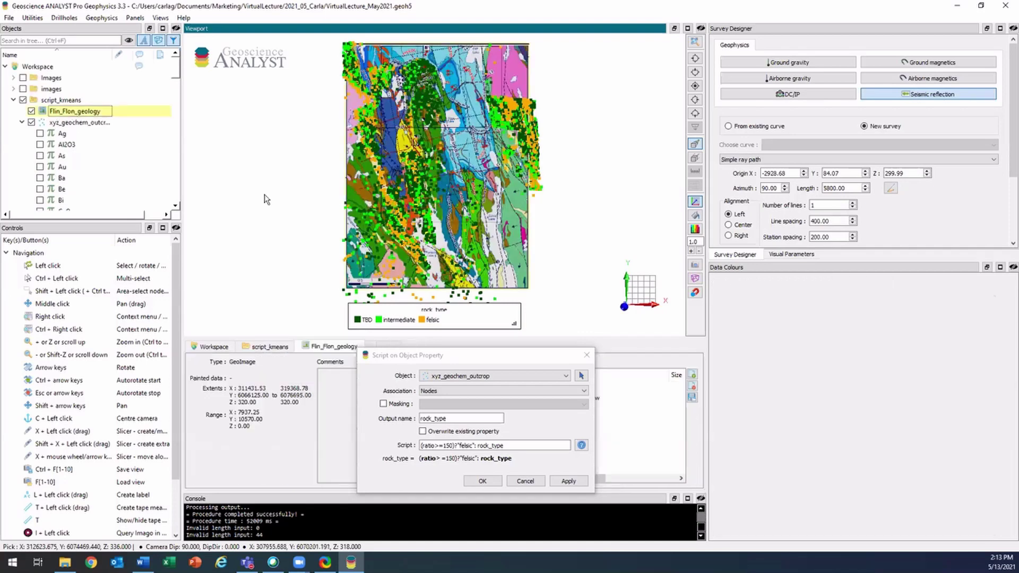
{"action": "left_click", "coordinate": [785, 254]}
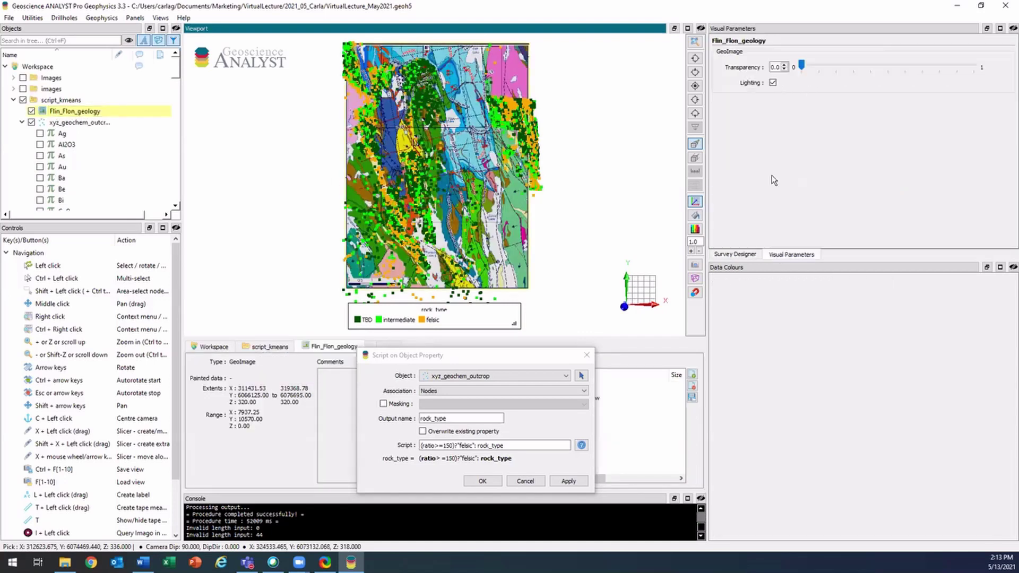
{"action": "left_click", "coordinate": [785, 65]}
{"action": "scroll", "coordinate": [467, 181], "scroll_direction": "up", "scroll_amount": 5}
{"action": "middle_click_drag", "start_coordinate": [467, 181], "coordinate": [482, 200]}
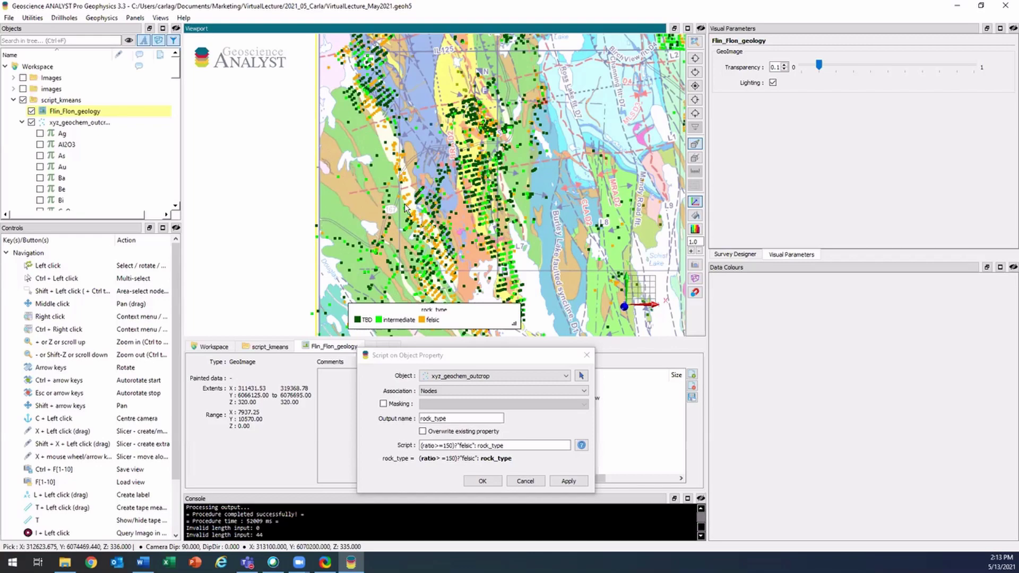
{"action": "scroll", "coordinate": [373, 212], "scroll_direction": "down", "scroll_amount": 8}
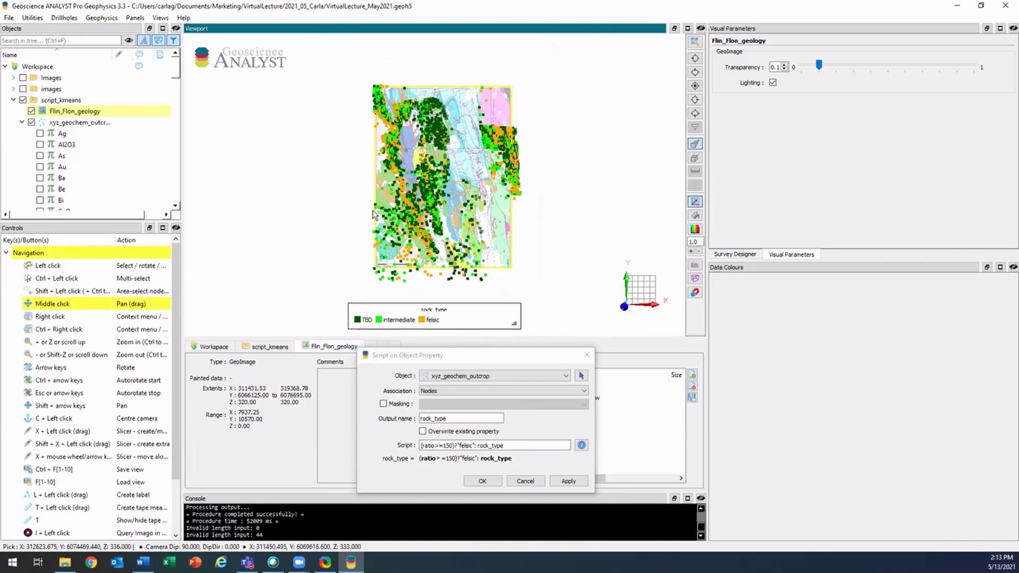
{"action": "scroll", "coordinate": [373, 213], "scroll_direction": "up", "scroll_amount": 1}
- Close the script dialog, view the object information of xyz_geochem_outcrop and clear the selection
{"action": "left_click", "coordinate": [428, 379]}
{"action": "key", "text": "Escape"}
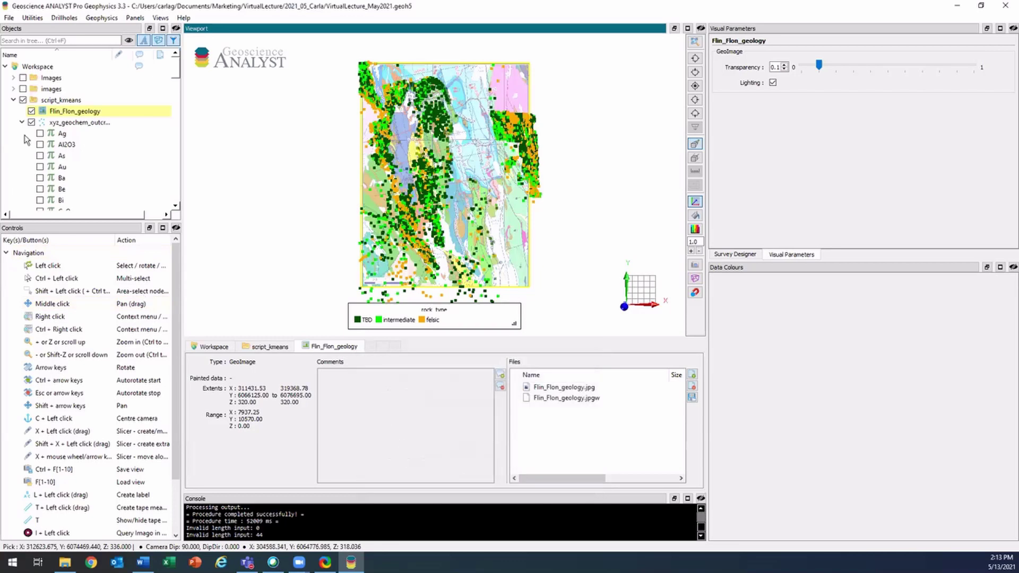
{"action": "left_click", "coordinate": [55, 124]}
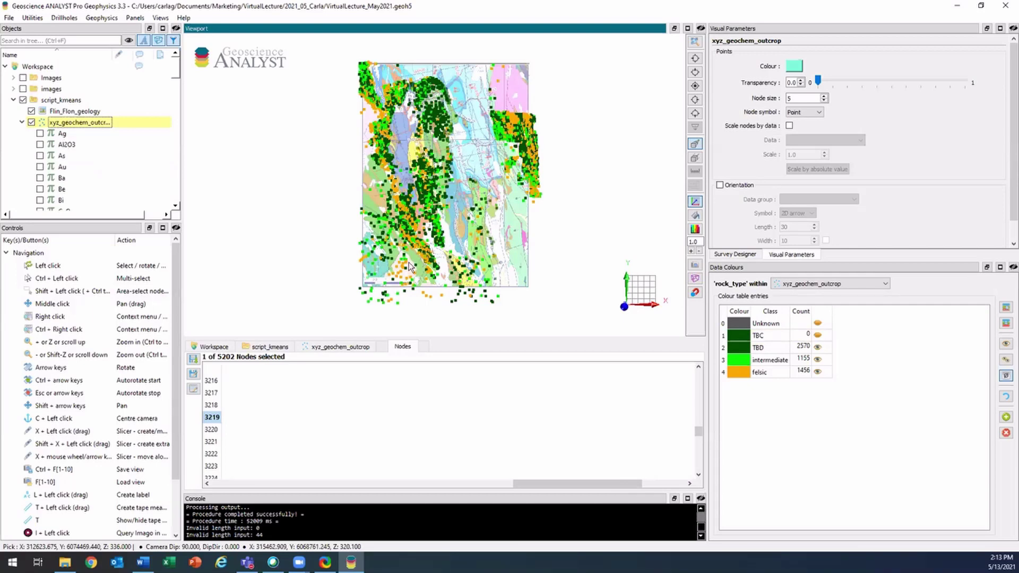
{"action": "left_click", "coordinate": [348, 344]}
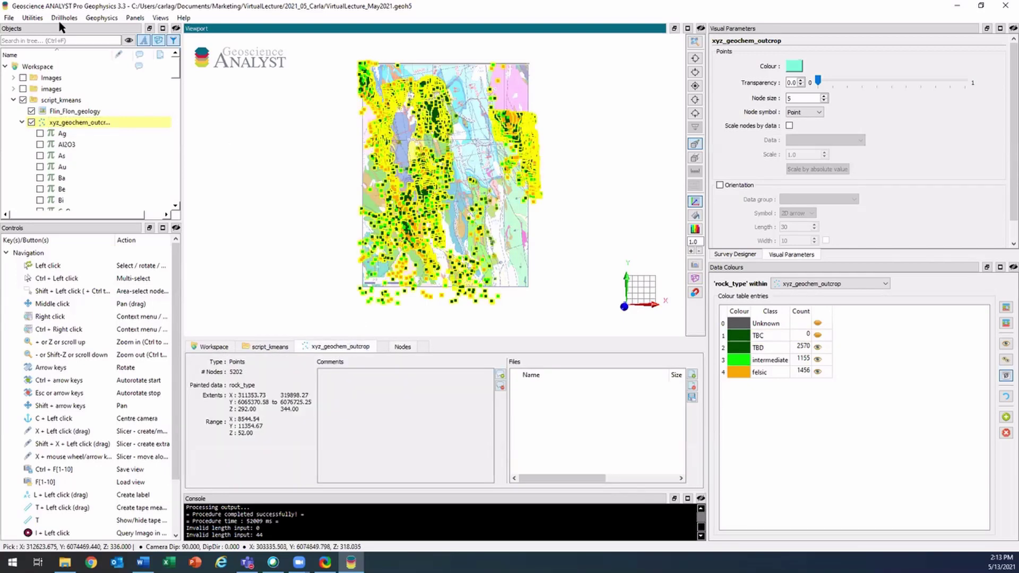
{"action": "left_click", "coordinate": [453, 326]}
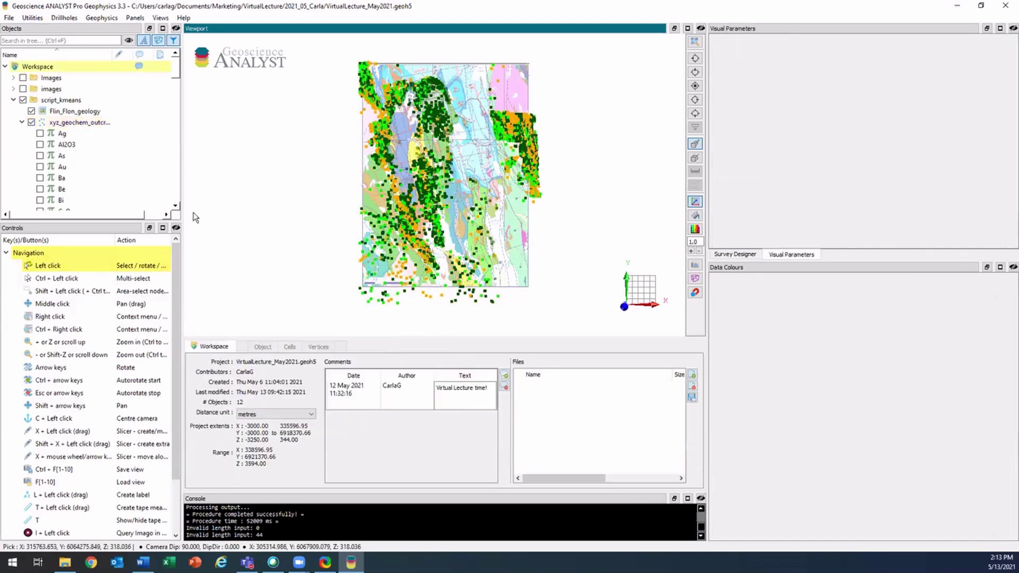
- Start K-Means Clustering on xyz_geochem_outcrop with TiO2 and Zr as the properties
{"action": "left_click", "coordinate": [32, 18]}
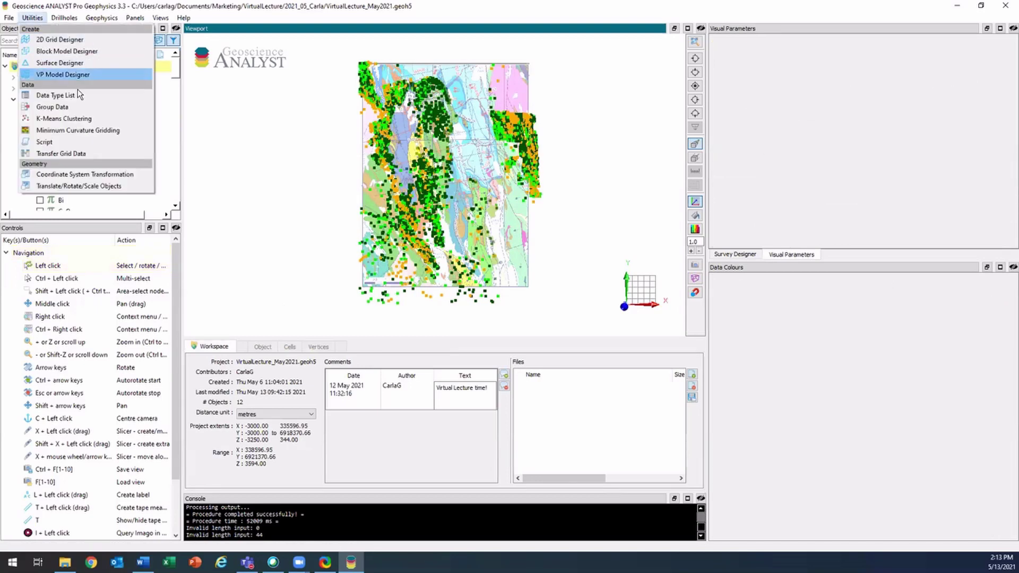
{"action": "left_click", "coordinate": [105, 121]}
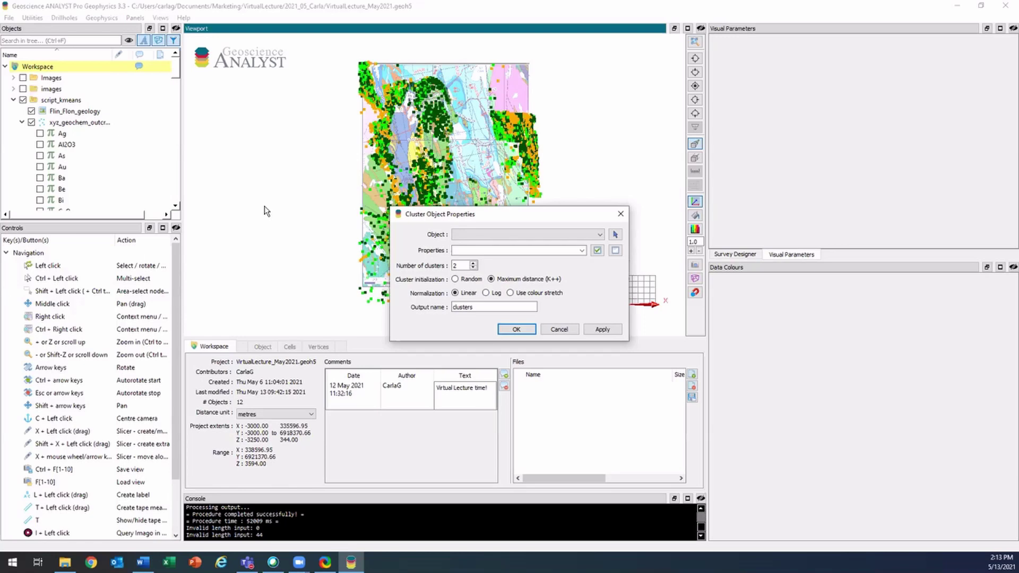
{"action": "left_click", "coordinate": [614, 234]}
{"action": "left_click", "coordinate": [539, 180]}
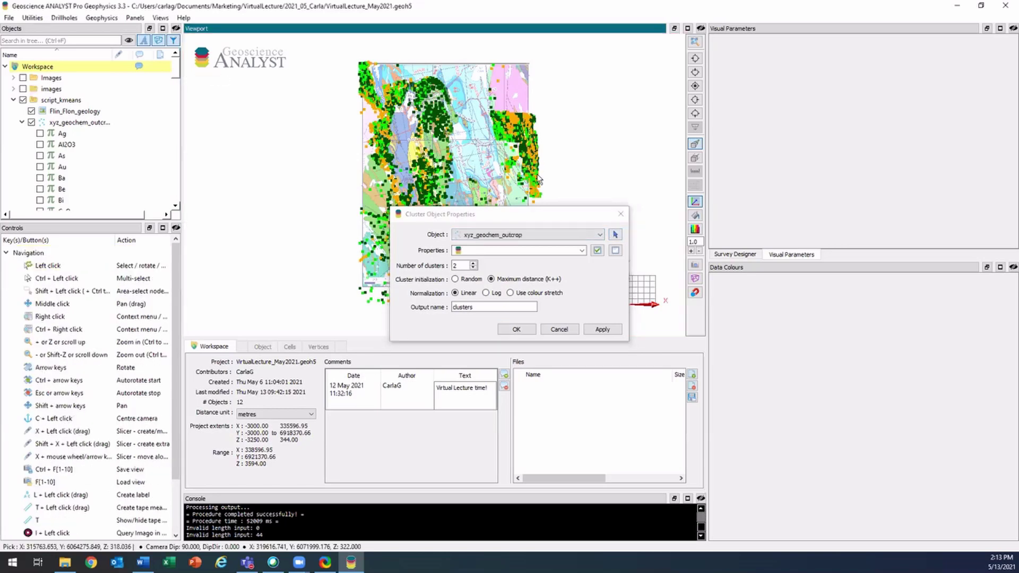
{"action": "left_click", "coordinate": [582, 250]}
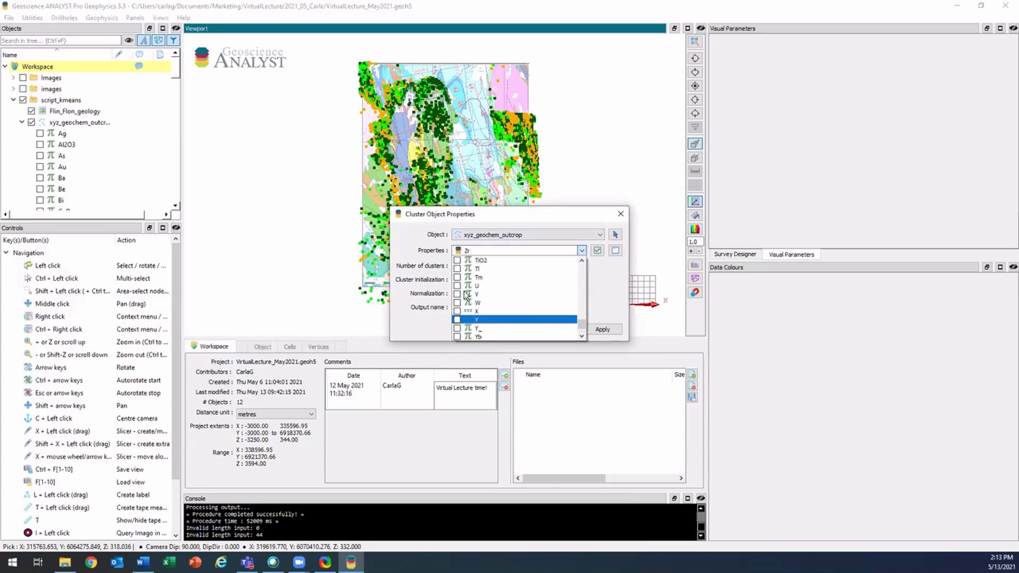
{"action": "scroll", "coordinate": [457, 260], "scroll_direction": "up", "scroll_amount": 1}
{"action": "left_click", "coordinate": [457, 260]}
{"action": "left_click", "coordinate": [545, 228]}
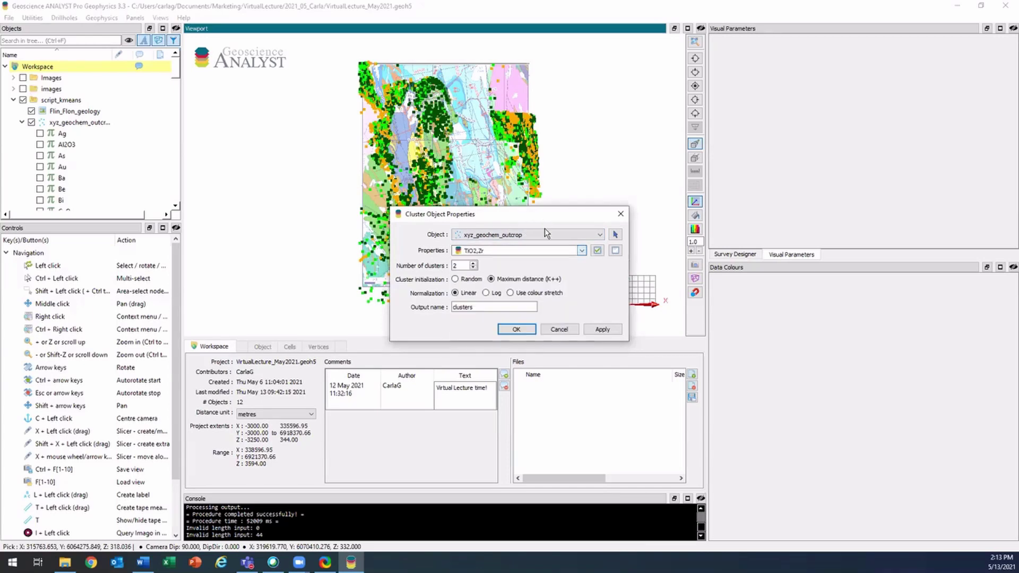
- Set 3 clusters, name the output rock_type_clusters_3 and run the clustering
{"action": "left_click", "coordinate": [470, 265]}
{"action": "left_click", "coordinate": [453, 308]}
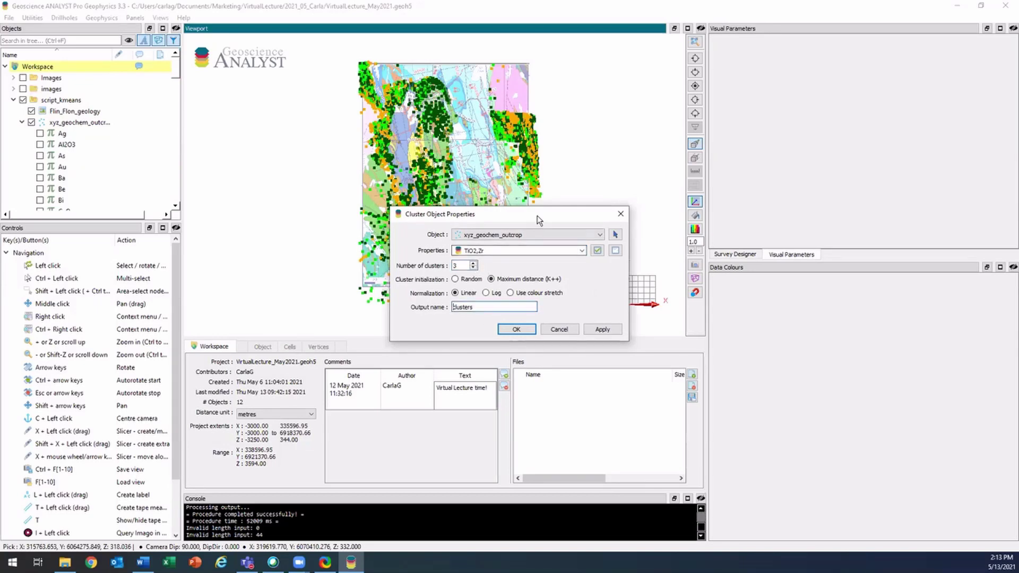
{"action": "type", "text": "rock_type"}
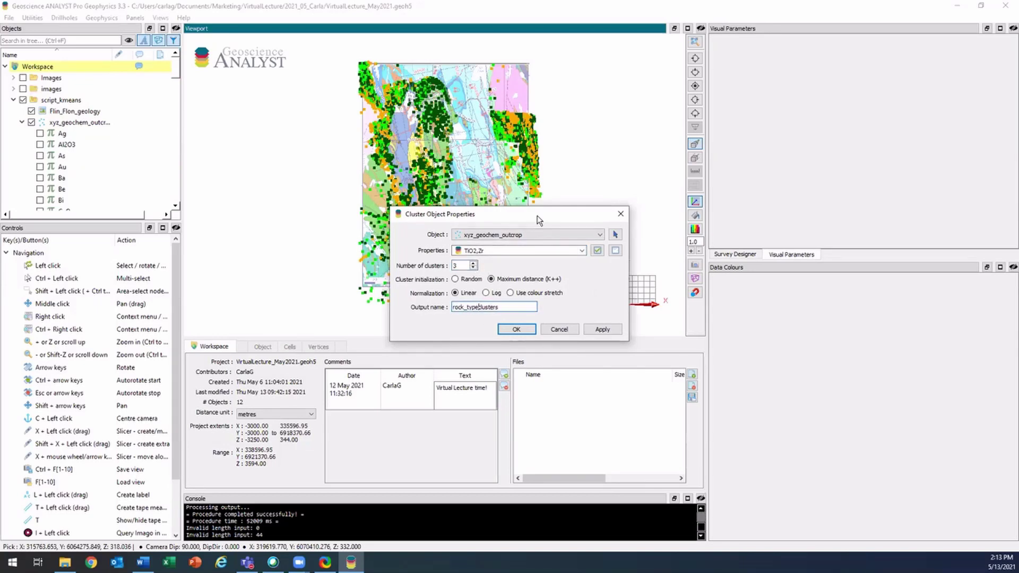
{"action": "type", "text": "_"}
{"action": "left_click", "coordinate": [618, 328]}
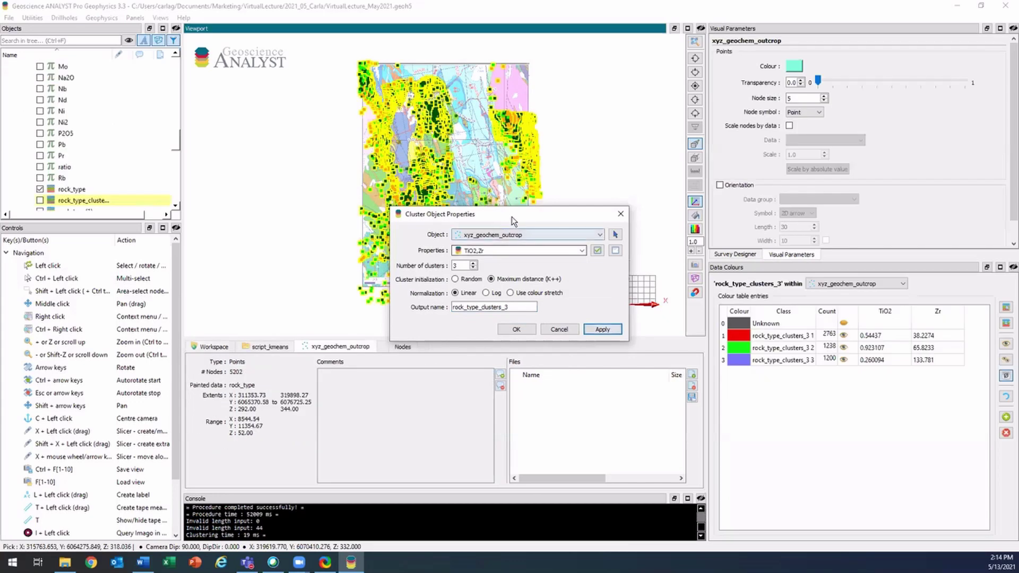
- Colour the outcrop points by rock_type_clusters_3, show the node data table and compare the clusters with the geology map
{"action": "left_click_drag", "start_coordinate": [511, 223], "coordinate": [489, 294]}
{"action": "left_click", "coordinate": [40, 200]}
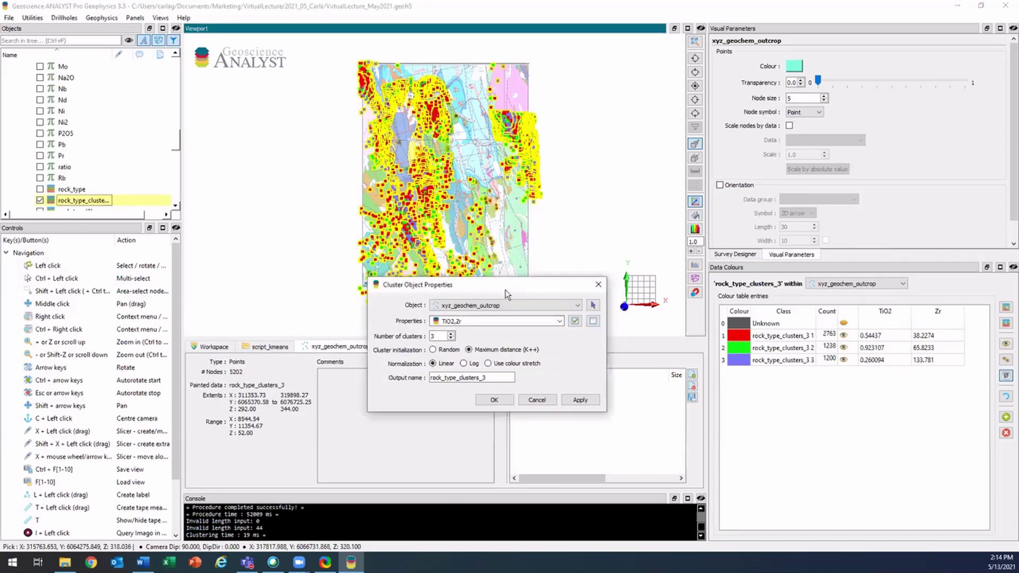
{"action": "left_click_drag", "start_coordinate": [451, 284], "coordinate": [469, 365]}
{"action": "left_click", "coordinate": [402, 347]}
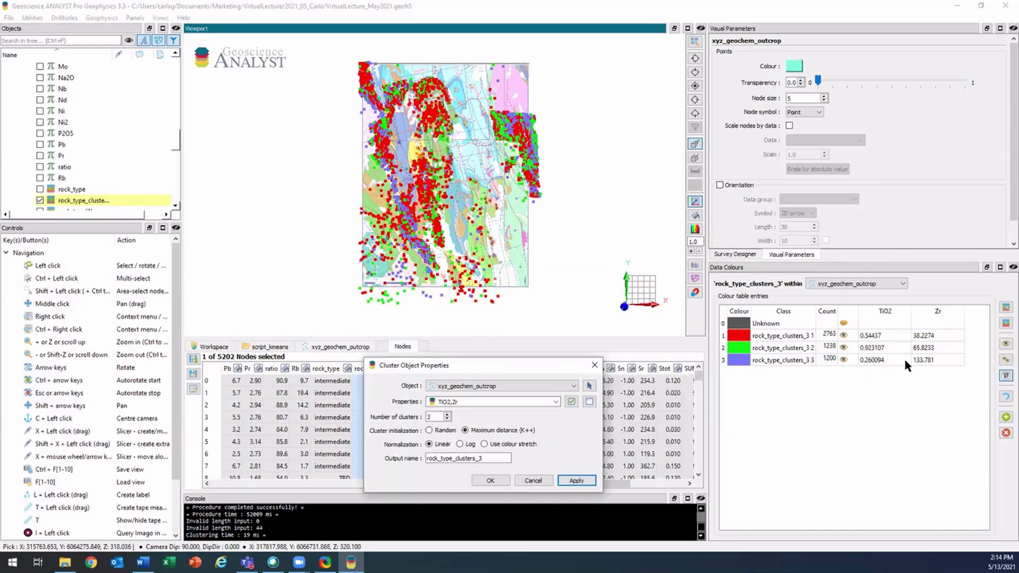
{"action": "scroll", "coordinate": [513, 275], "scroll_direction": "up", "scroll_amount": 5}
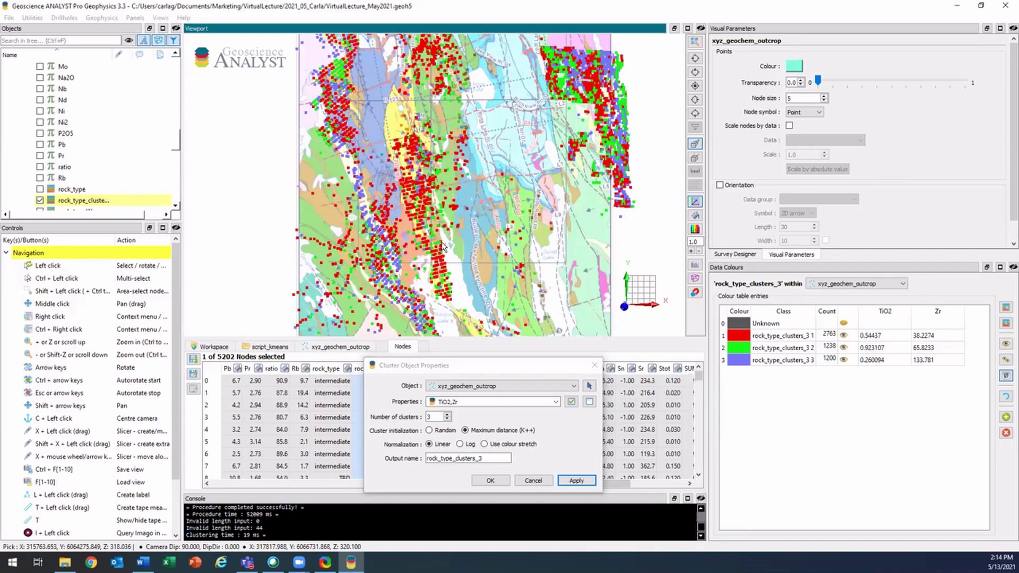
{"action": "middle_click_drag", "start_coordinate": [456, 202], "coordinate": [470, 203]}
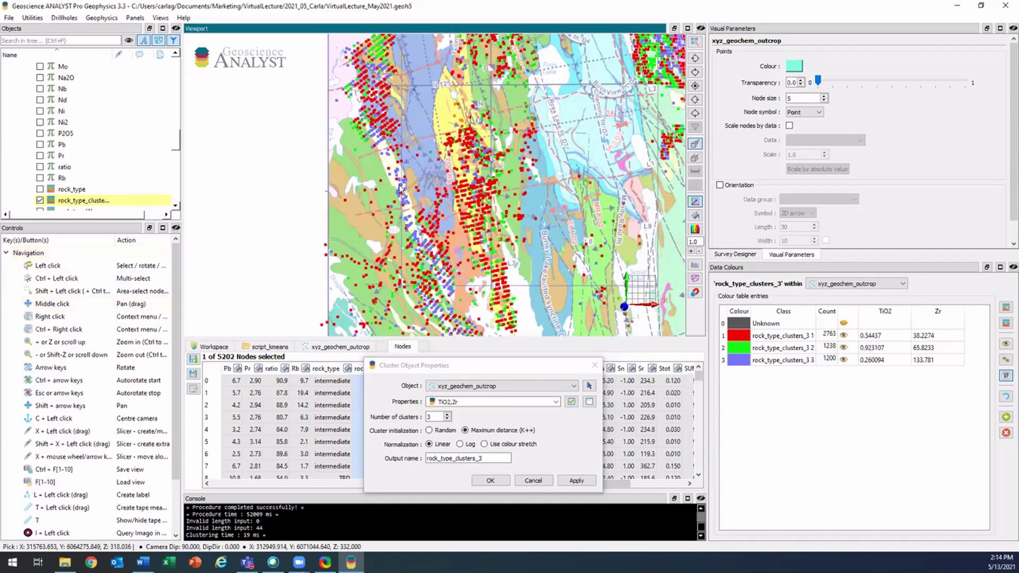
{"action": "scroll", "coordinate": [401, 190], "scroll_direction": "down", "scroll_amount": 5}
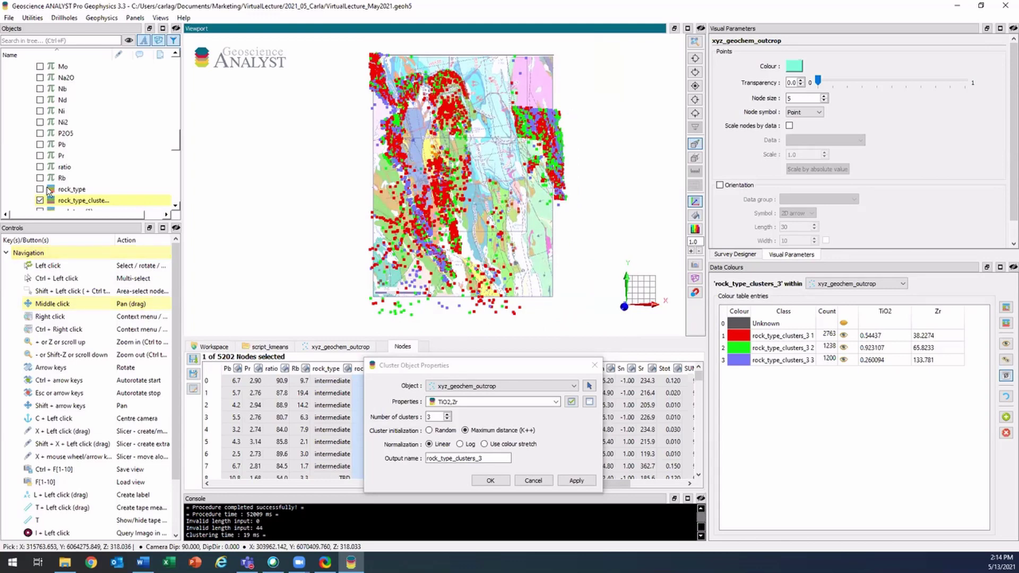
- Add SiO2, Na2O and K2O to TiO2 and Zr as the clustering properties for xyz_geochem_outcrop
{"action": "left_click_drag", "start_coordinate": [509, 365], "coordinate": [502, 206]}
{"action": "left_click", "coordinate": [540, 243]}
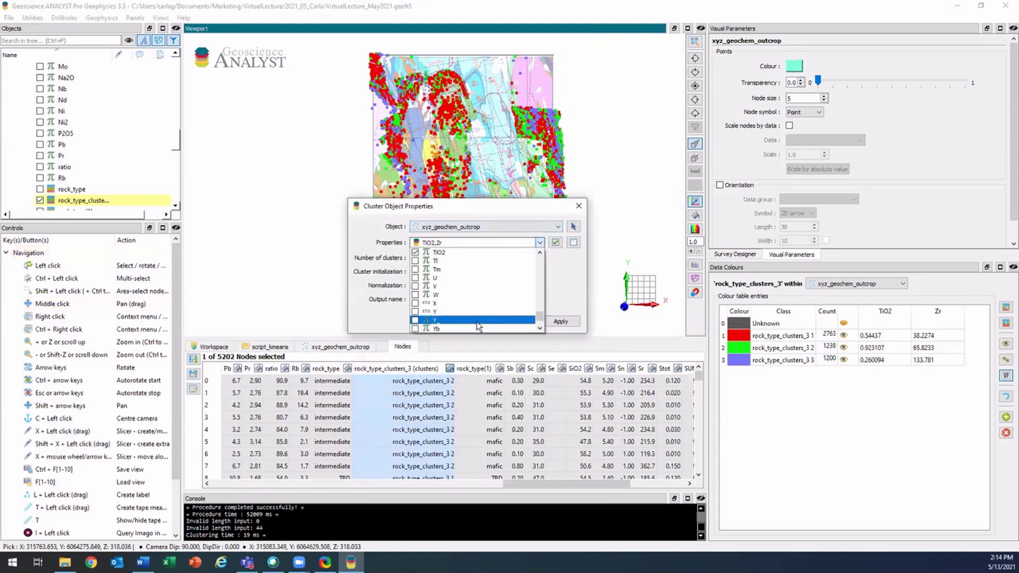
{"action": "scroll", "coordinate": [478, 323], "scroll_direction": "up", "scroll_amount": 3}
{"action": "left_click", "coordinate": [433, 294]}
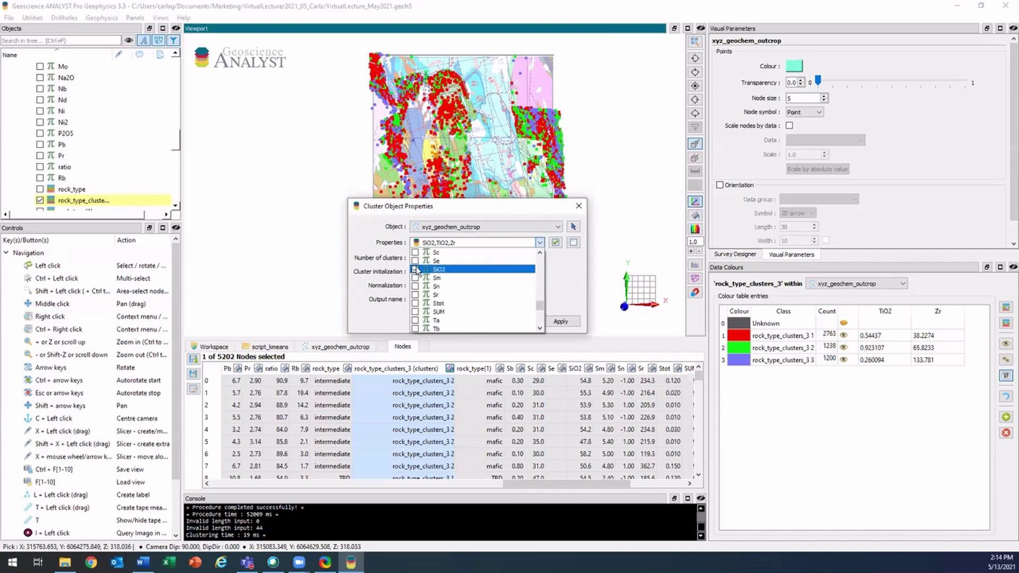
{"action": "scroll", "coordinate": [427, 282], "scroll_direction": "up", "scroll_amount": 3}
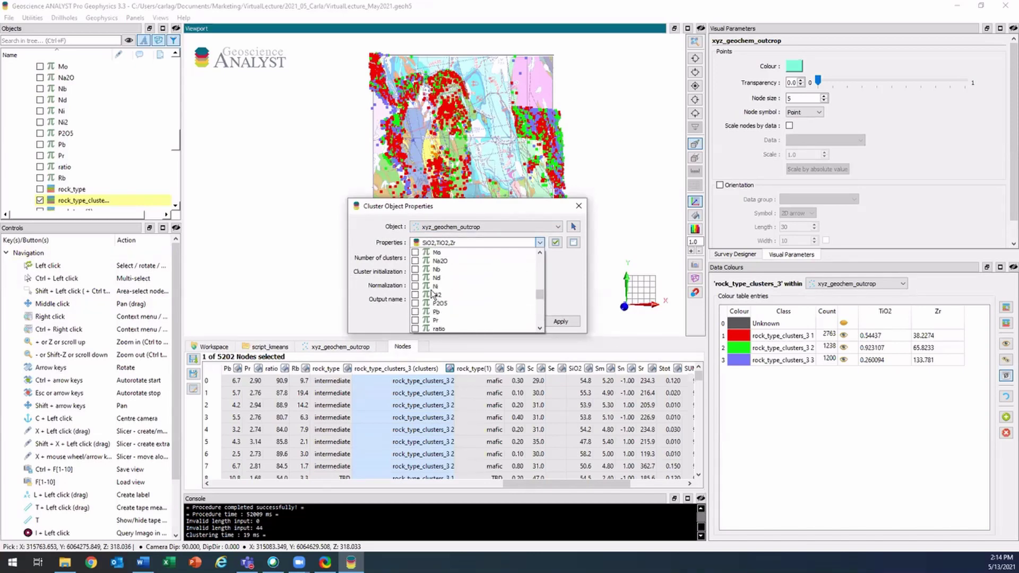
{"action": "left_click", "coordinate": [419, 260]}
{"action": "scroll", "coordinate": [424, 276], "scroll_direction": "up", "scroll_amount": 3}
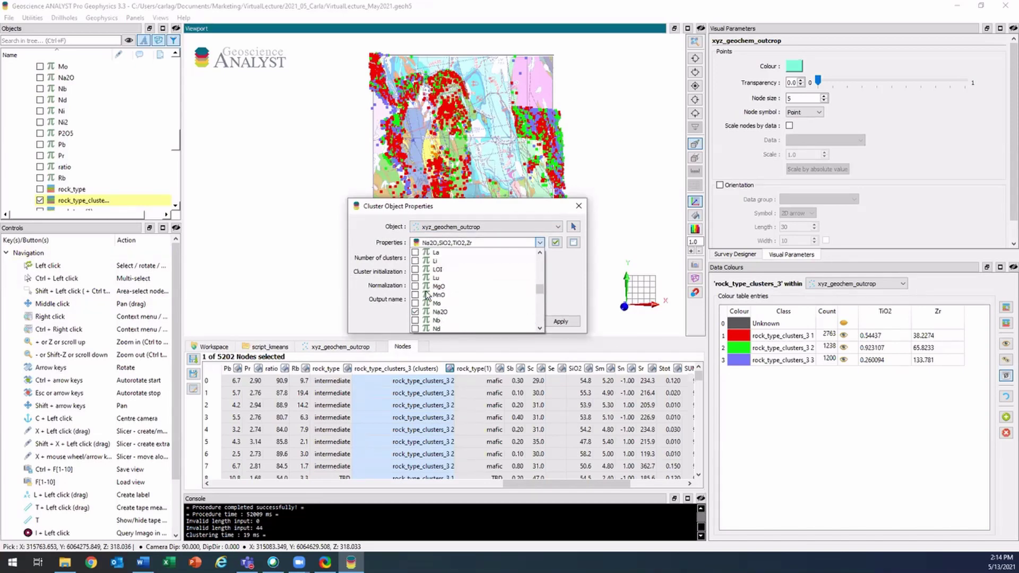
{"action": "left_click", "coordinate": [416, 269]}
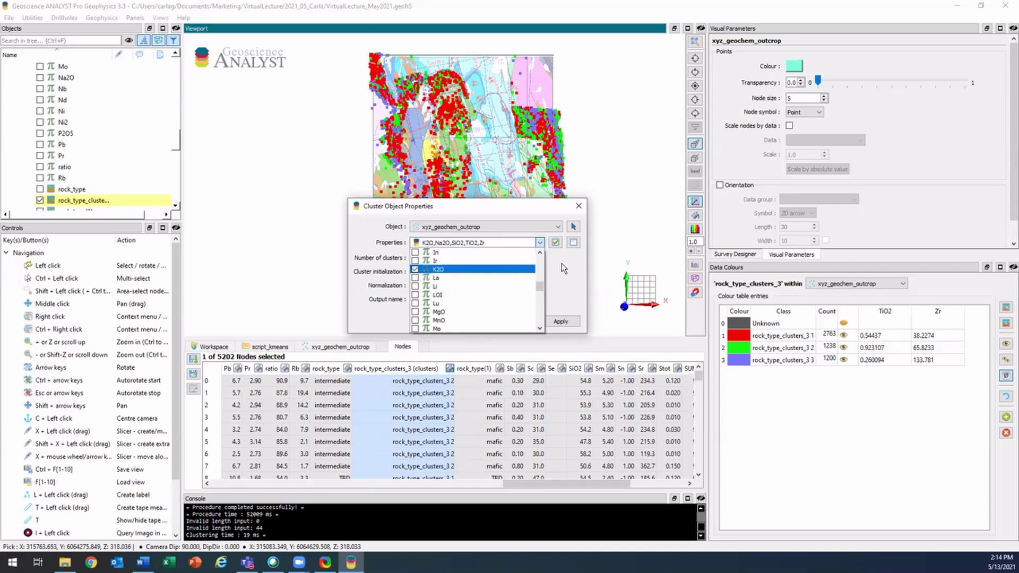
{"action": "left_click", "coordinate": [574, 262]}
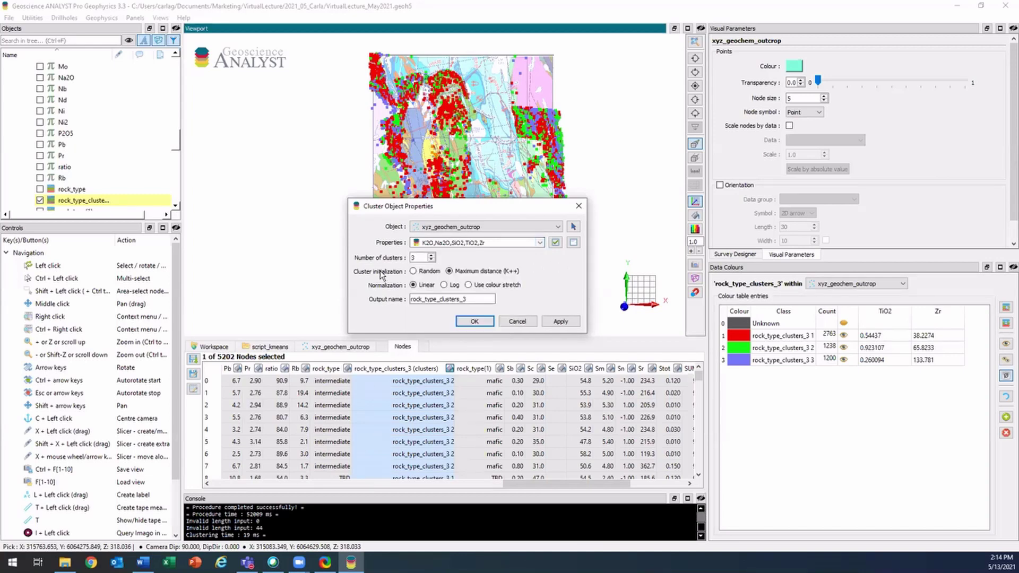
- Set 6 clusters, name the output rock_type_clusters_6, run the clustering and uncover the map to compare the result
{"action": "left_click", "coordinate": [432, 255]}
{"action": "left_click", "coordinate": [561, 322]}
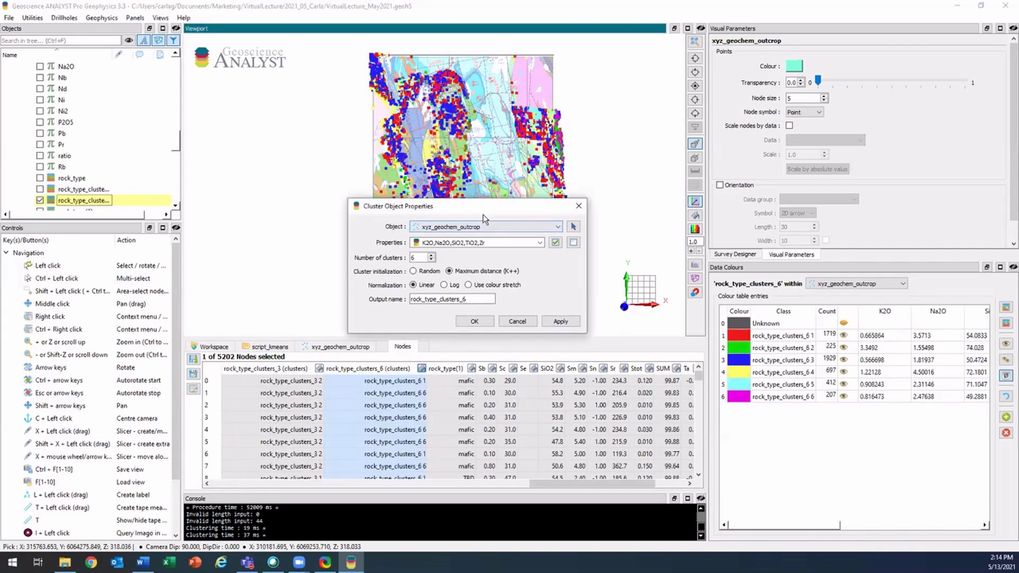
{"action": "left_click_drag", "start_coordinate": [483, 214], "coordinate": [478, 335]}
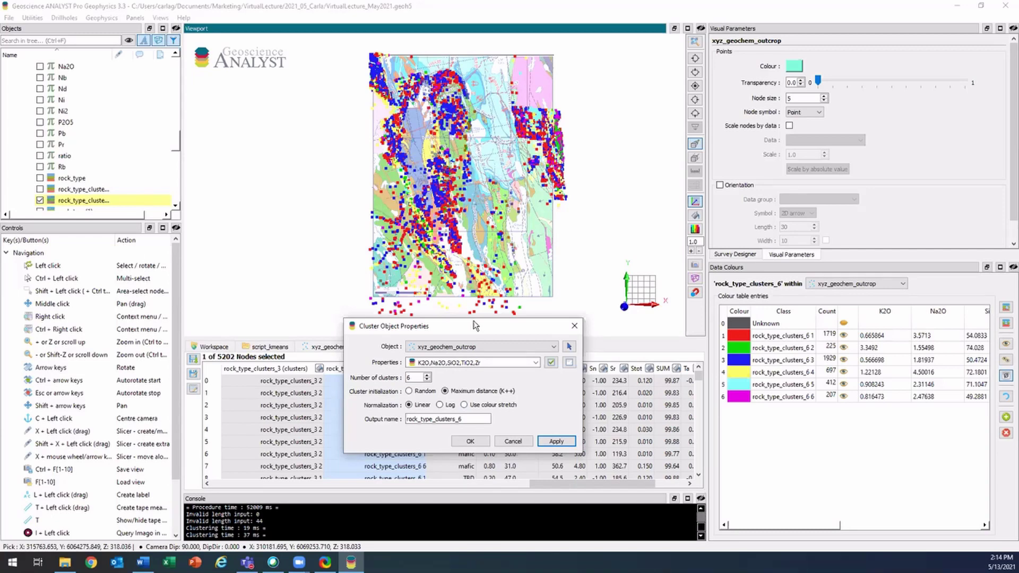
{"action": "left_click_drag", "start_coordinate": [475, 325], "coordinate": [476, 308]}
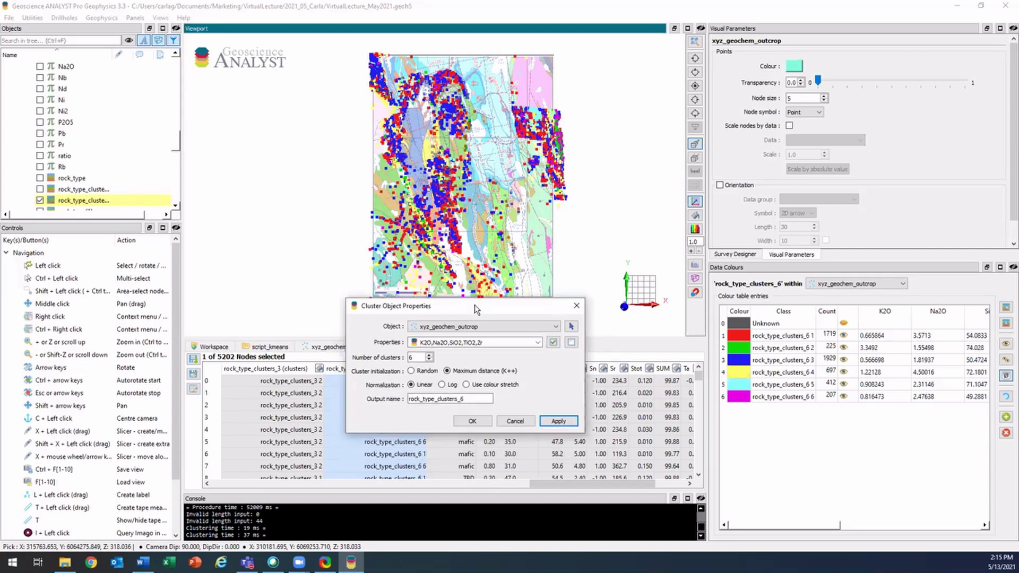